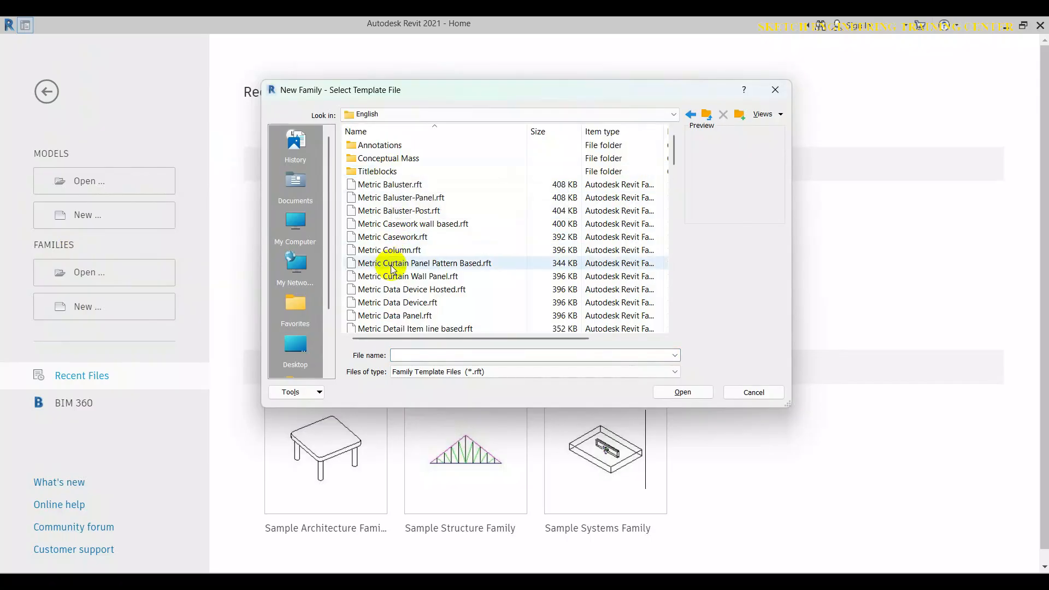
# Create a new family from the Metric Generic Model.rft template.
pyautogui.scroll(-2, 392, 295)
pyautogui.scroll(-15, 392, 296)
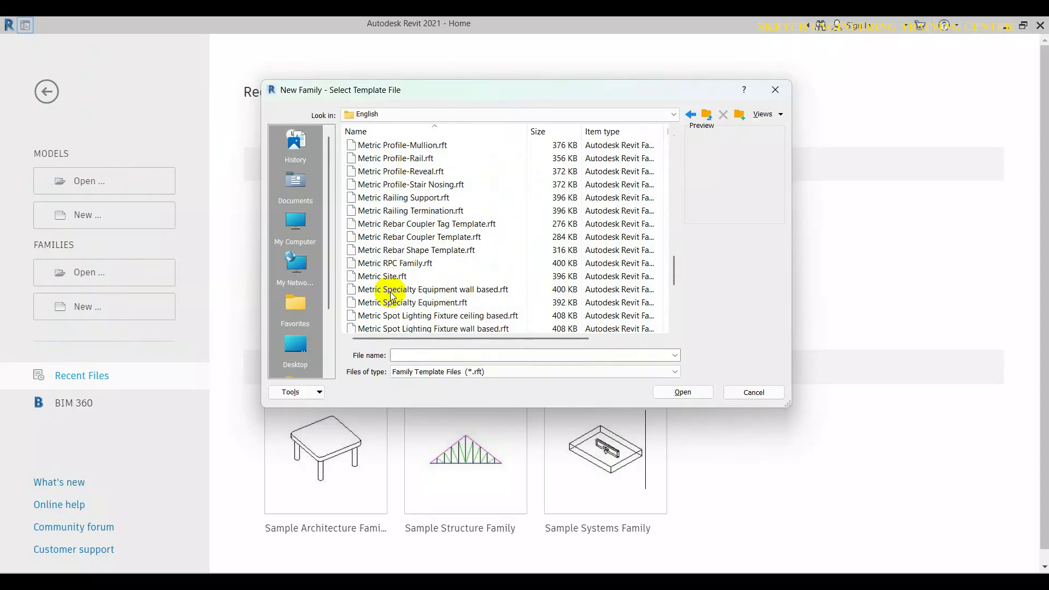
pyautogui.scroll(3, 391, 296)
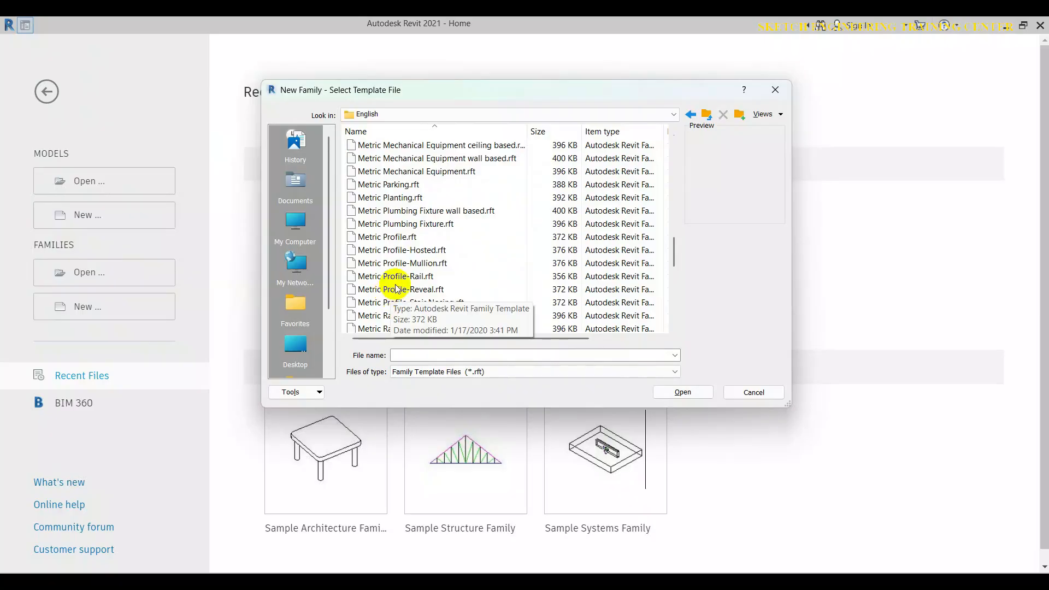
pyautogui.click(425, 171)
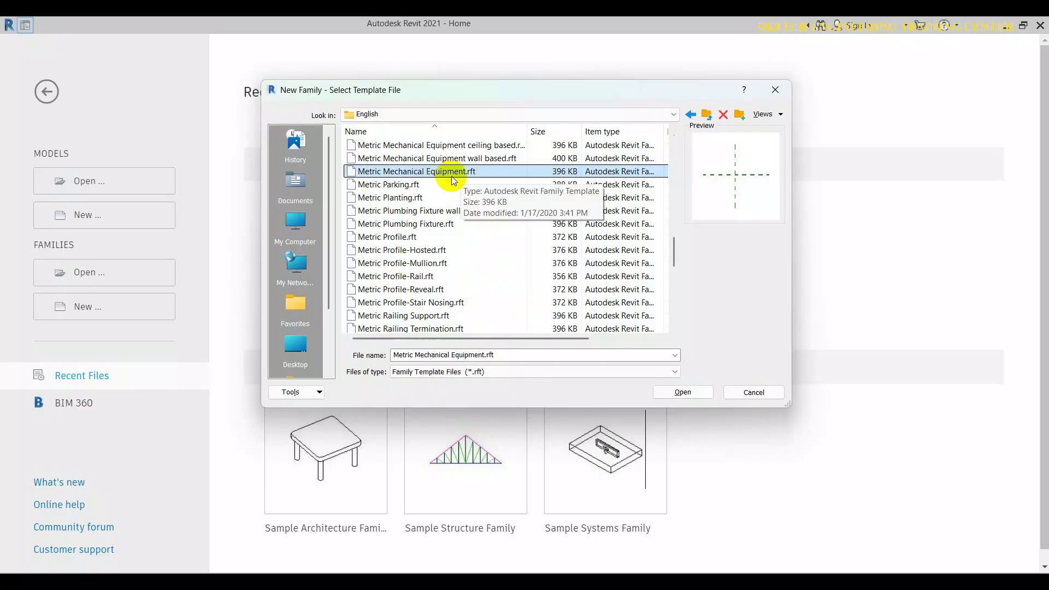
pyautogui.scroll(-10, 434, 268)
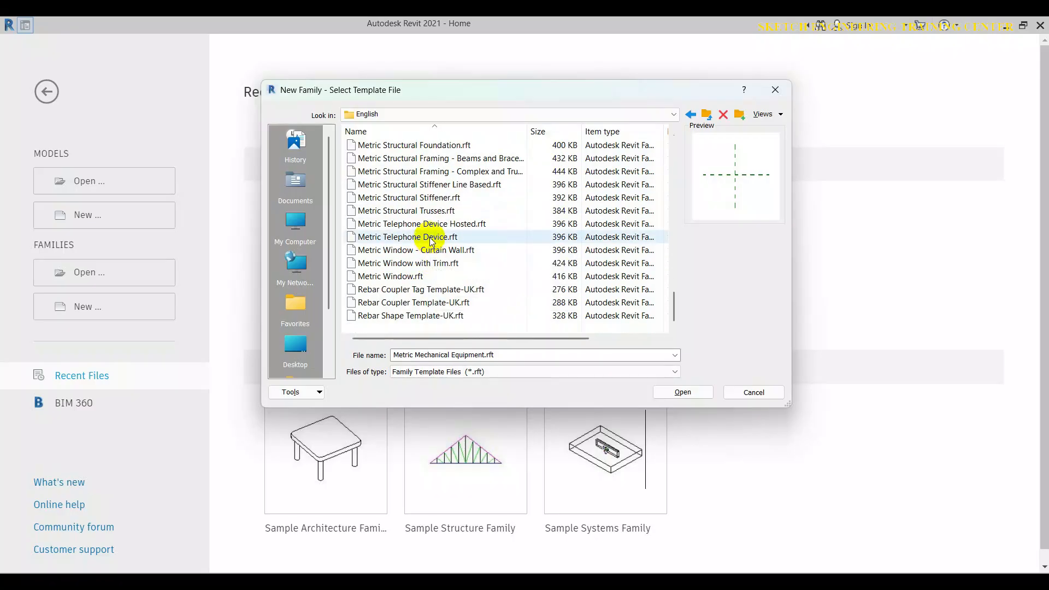
pyautogui.click(432, 241)
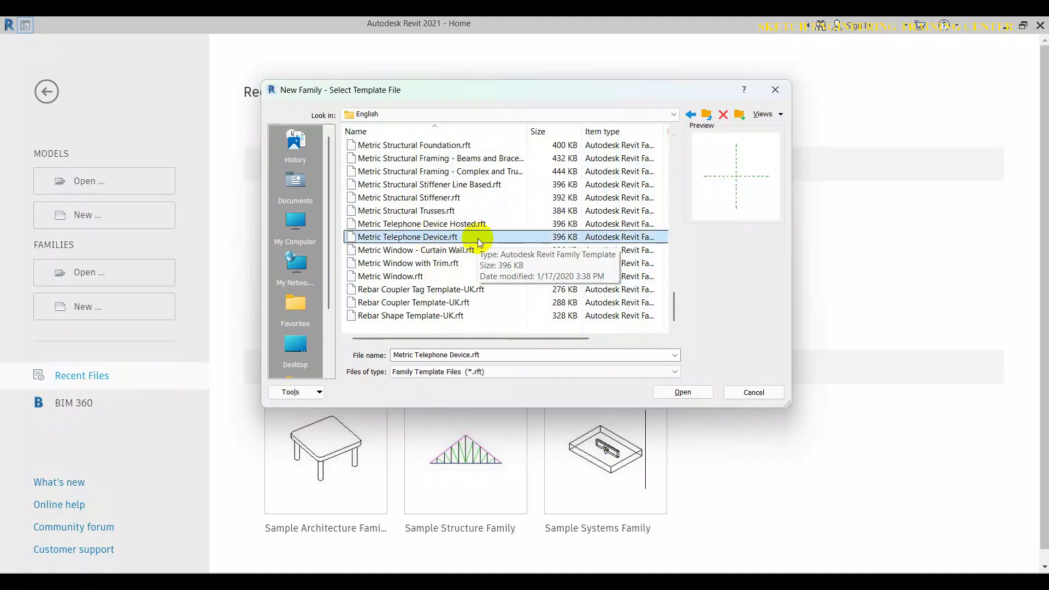
pyautogui.scroll(5, 471, 232)
pyautogui.scroll(2, 465, 241)
pyautogui.scroll(-5, 440, 263)
pyautogui.scroll(4, 440, 265)
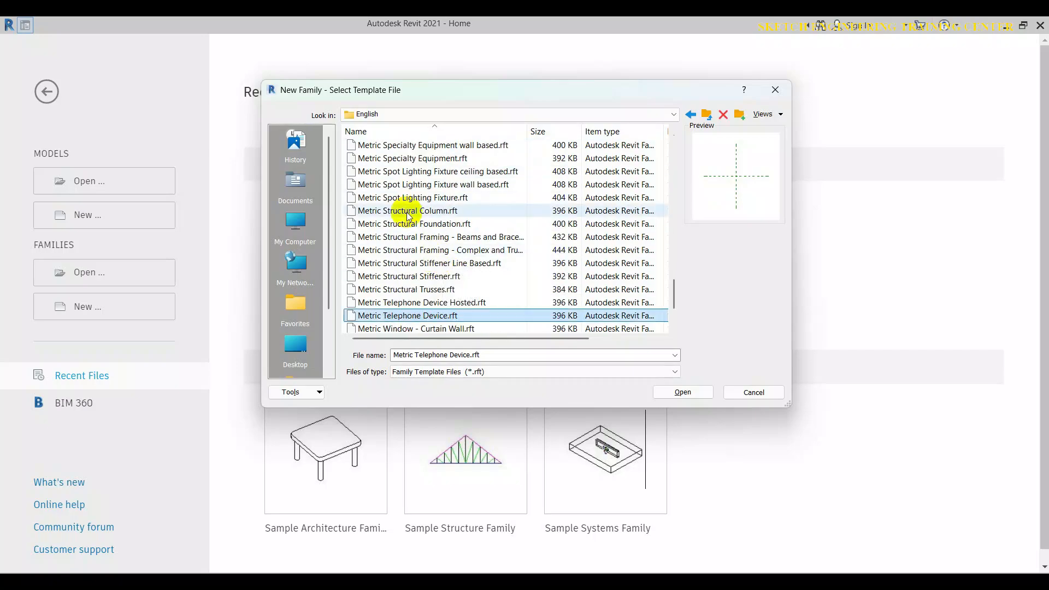
pyautogui.scroll(8, 430, 271)
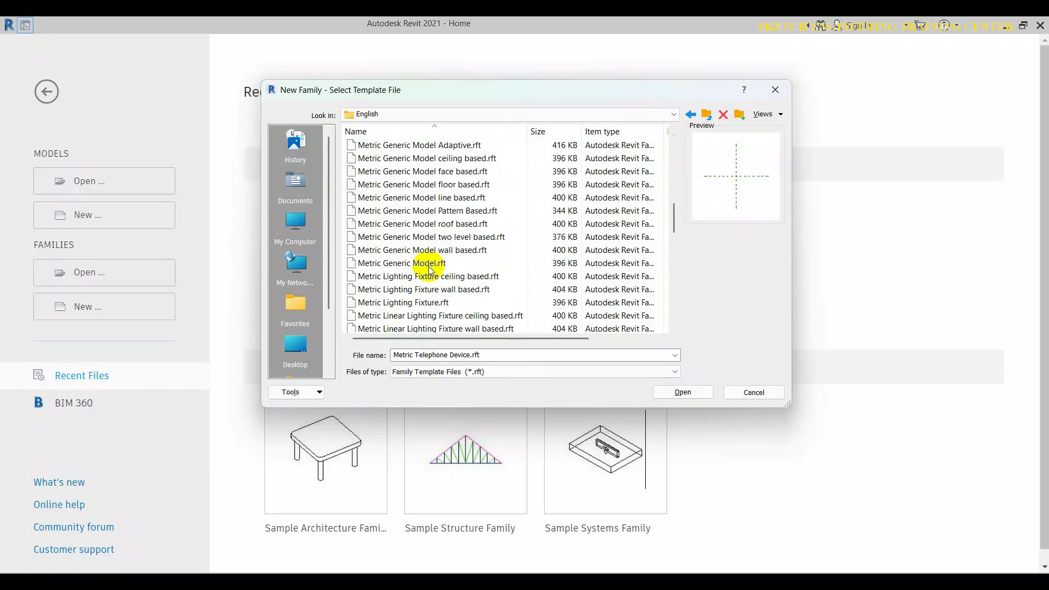
pyautogui.click(425, 264)
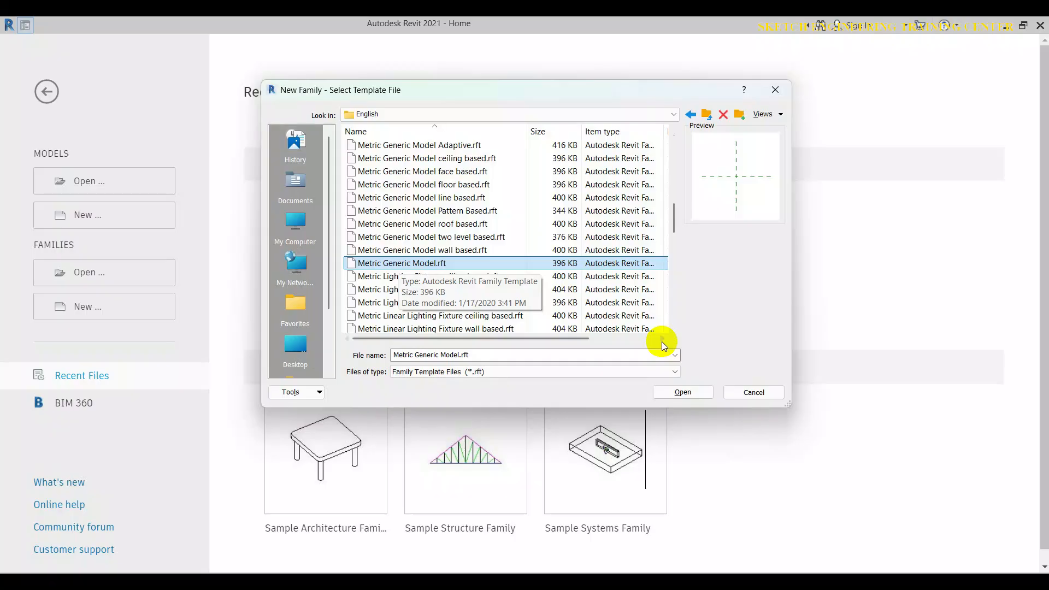
pyautogui.click(685, 392)
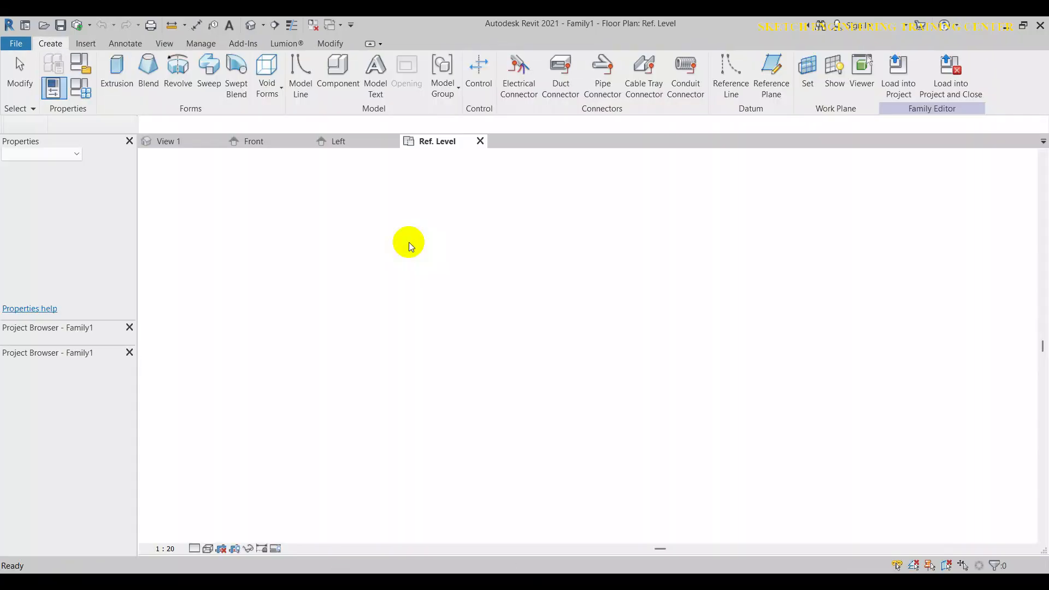
# Tile the open Ref. Level, Front, Left and View 1 views so they are shown together.
pyautogui.moveTo(555, 322); pyautogui.dragTo(413, 325, button='middle')
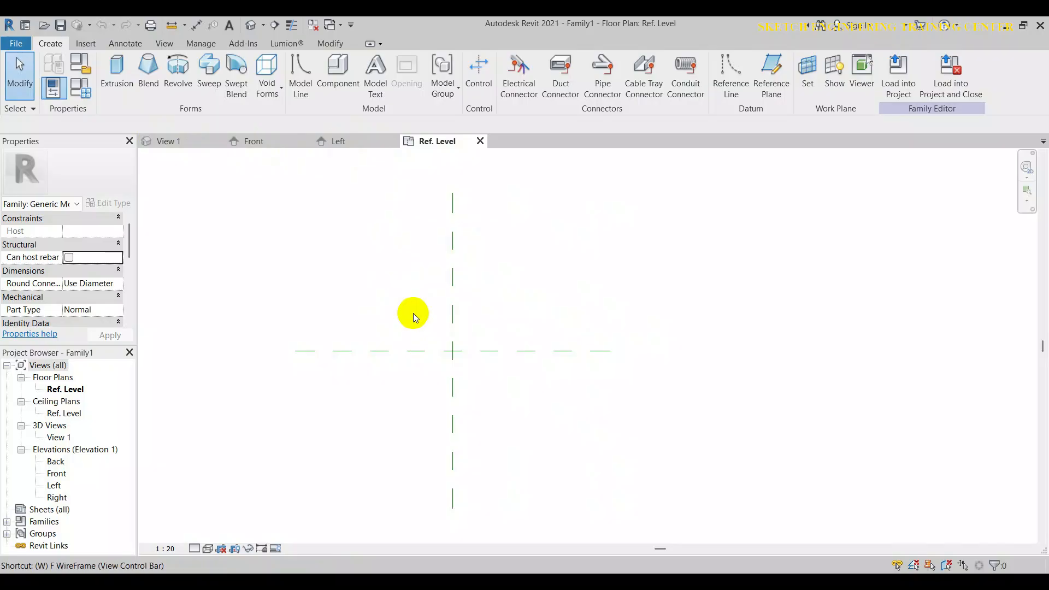
pyautogui.press('w')
pyautogui.press('t')
pyautogui.moveTo(403, 273); pyautogui.dragTo(320, 234, button='middle')
pyautogui.moveTo(399, 281); pyautogui.dragTo(370, 253, button='middle')
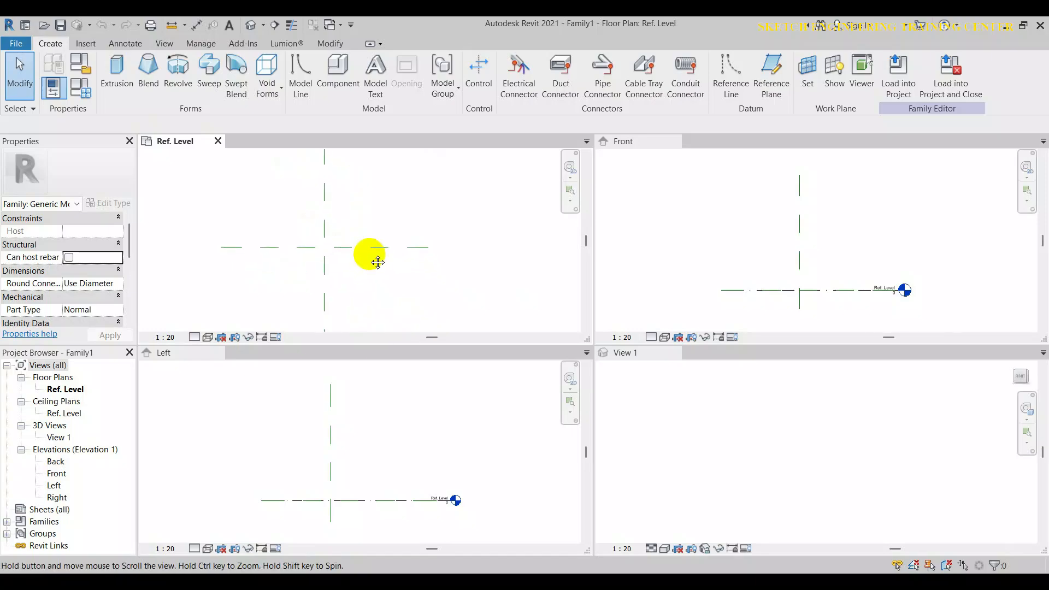
# Examine the default reference planes in the Front and Left elevations and in the Ref. Level plan.
pyautogui.click(729, 415)
pyautogui.click(723, 243)
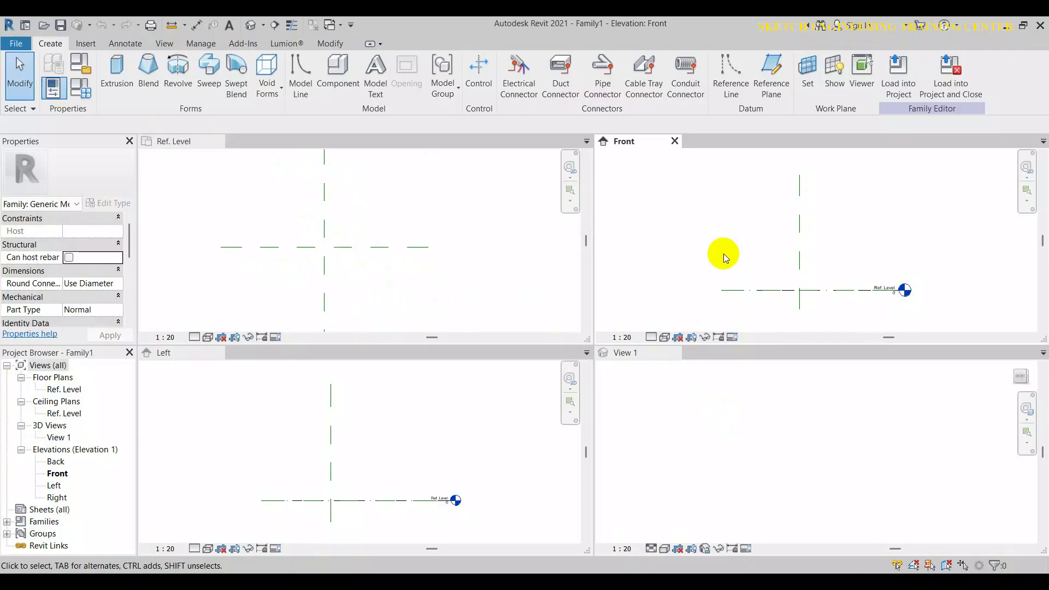
pyautogui.click(443, 445)
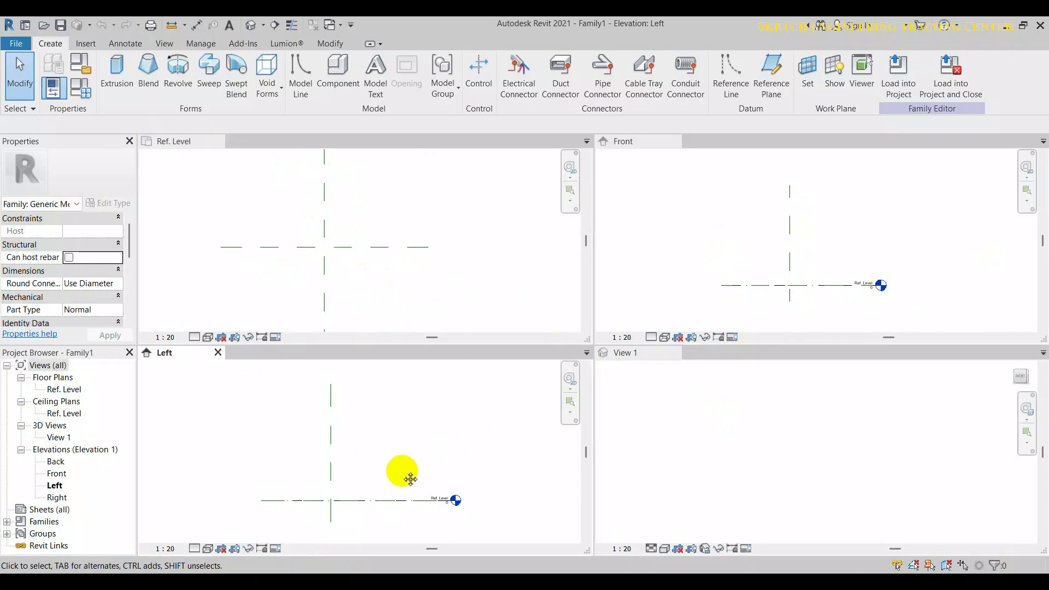
pyautogui.moveTo(410, 479); pyautogui.dragTo(403, 464, button='middle')
pyautogui.click(358, 219)
pyautogui.moveTo(356, 218); pyautogui.dragTo(363, 232, button='middle')
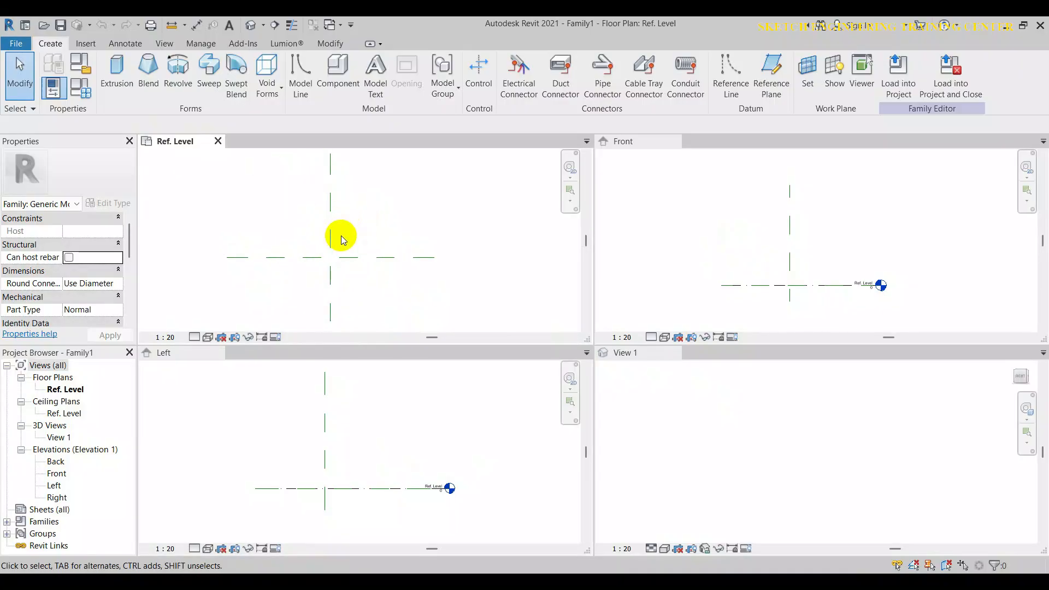
pyautogui.moveTo(383, 244); pyautogui.dragTo(361, 238, button='middle')
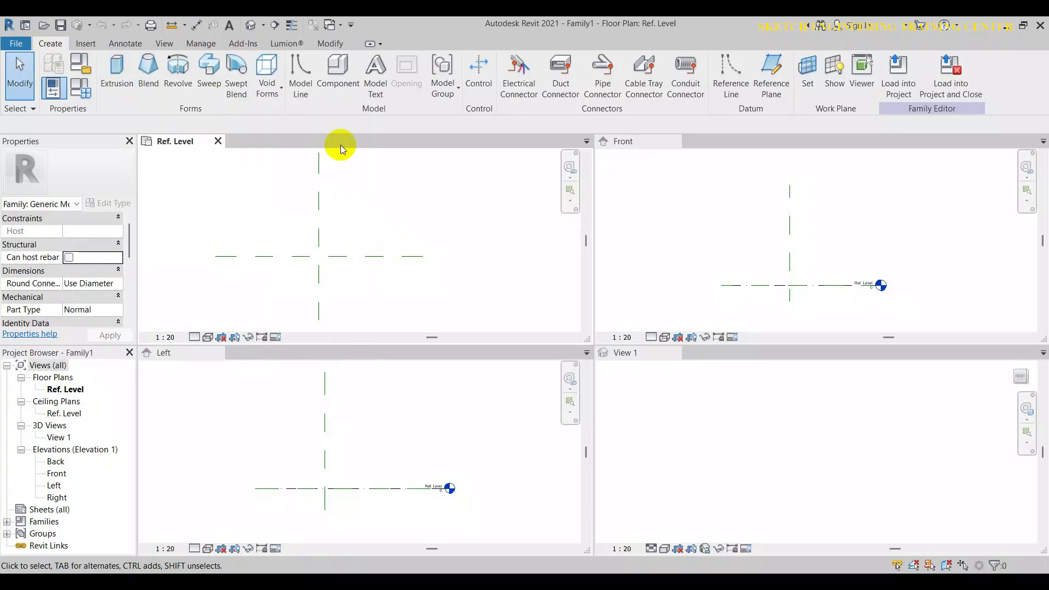
pyautogui.scroll(-1, 349, 231)
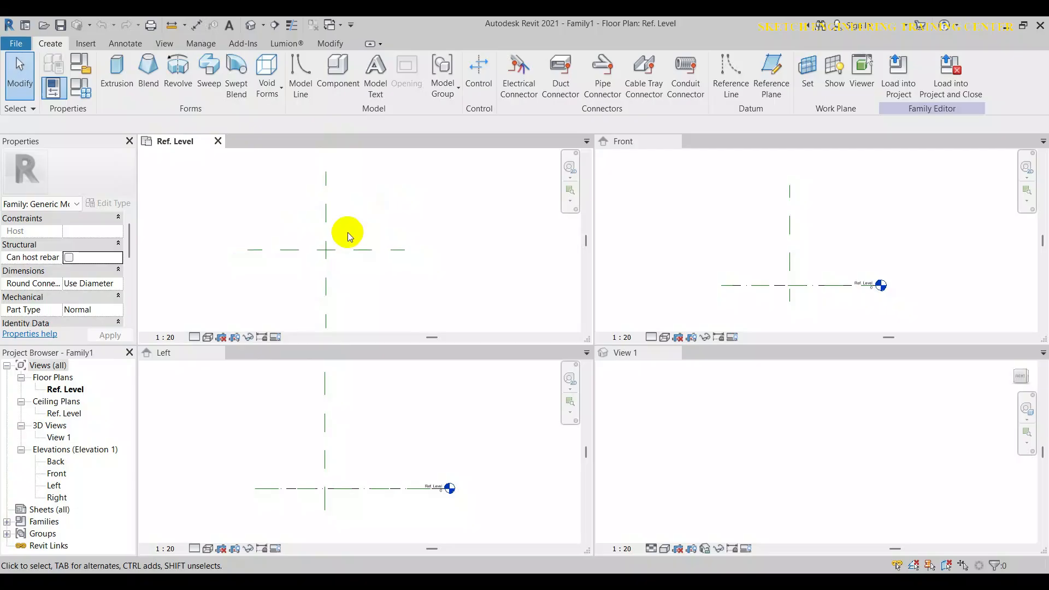
pyautogui.moveTo(359, 214); pyautogui.dragTo(351, 218, button='middle')
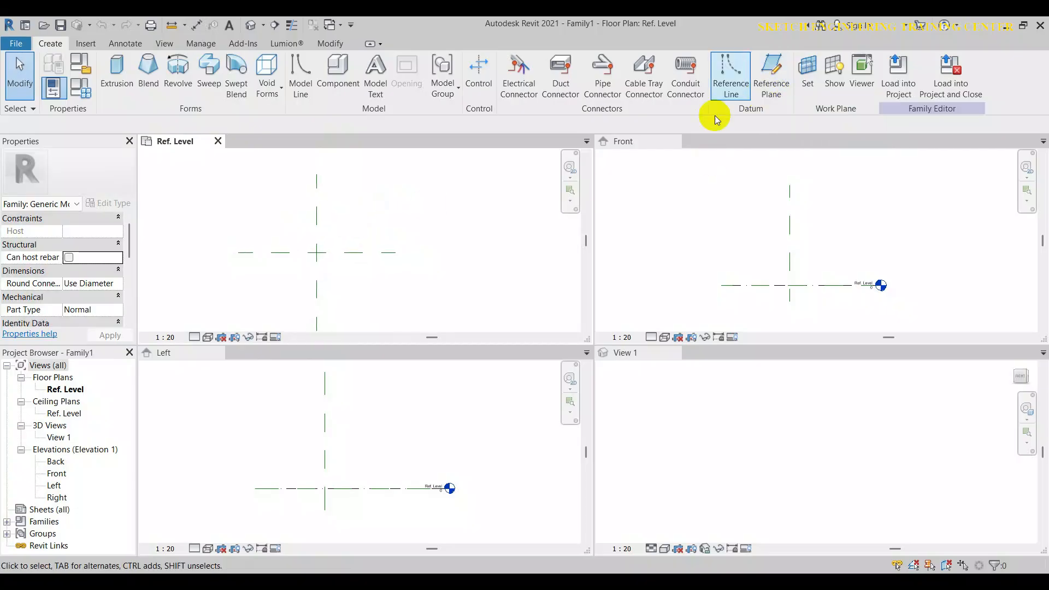
# In the Ref. Level plan, draw vertical reference planes about 563 mm right and 600 mm left of the Center (Left/Right) plane.
pyautogui.click(769, 90)
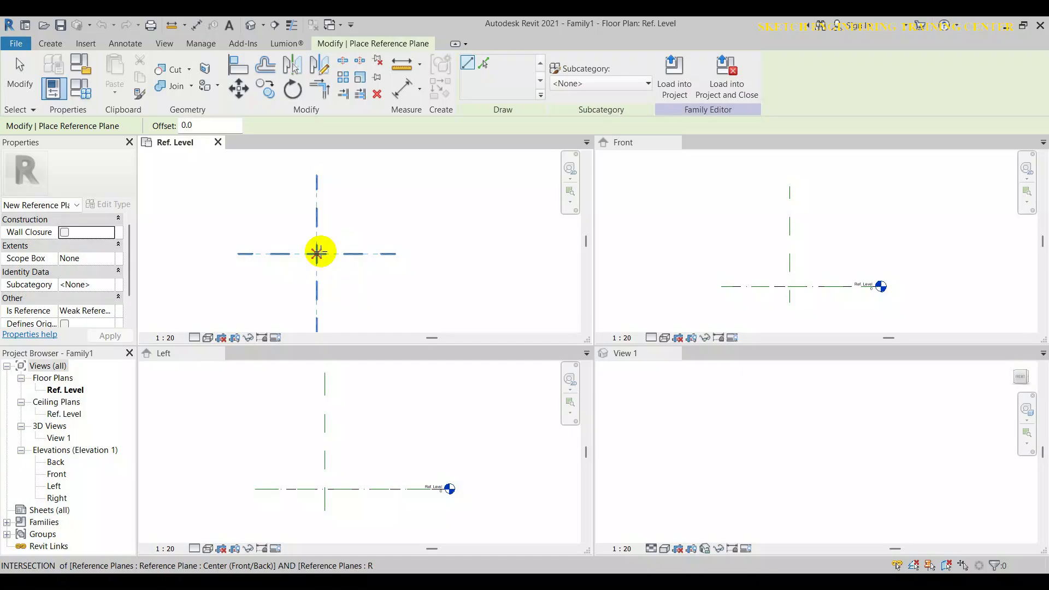
pyautogui.click(339, 209)
pyautogui.click(340, 301)
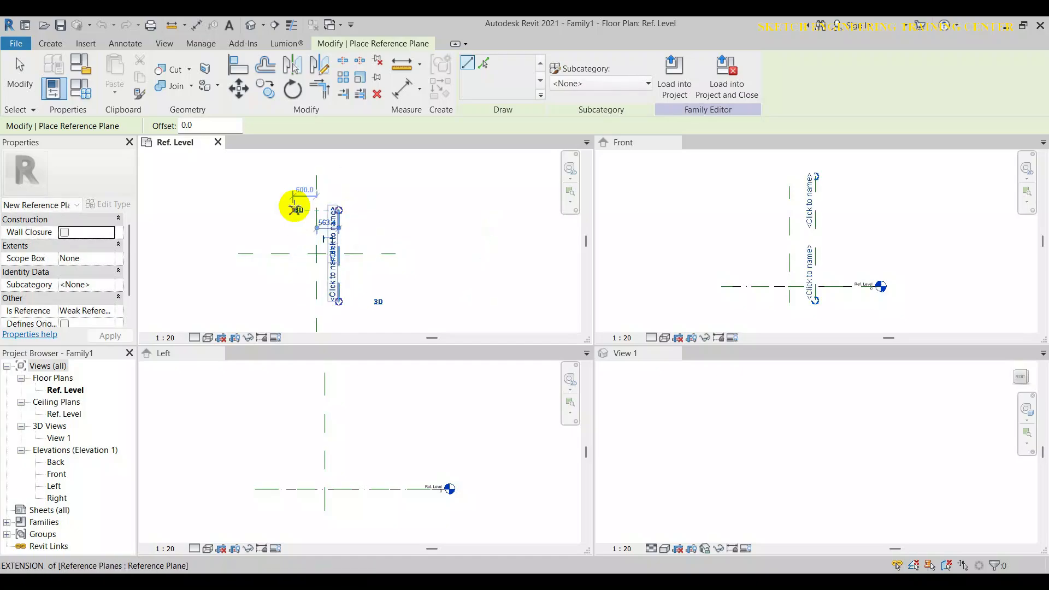
pyautogui.click(293, 301)
pyautogui.click(293, 209)
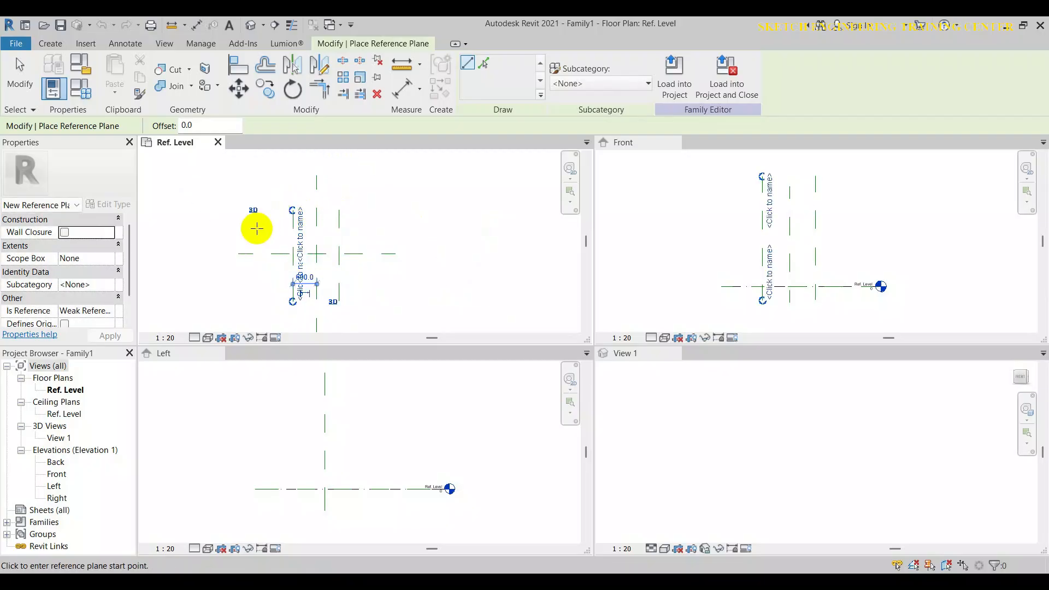
# Draw horizontal reference planes about 695 mm above and 656 mm below the Center (Front/Back) plane in the Ref. Level plan.
pyautogui.click(253, 227)
pyautogui.click(367, 227)
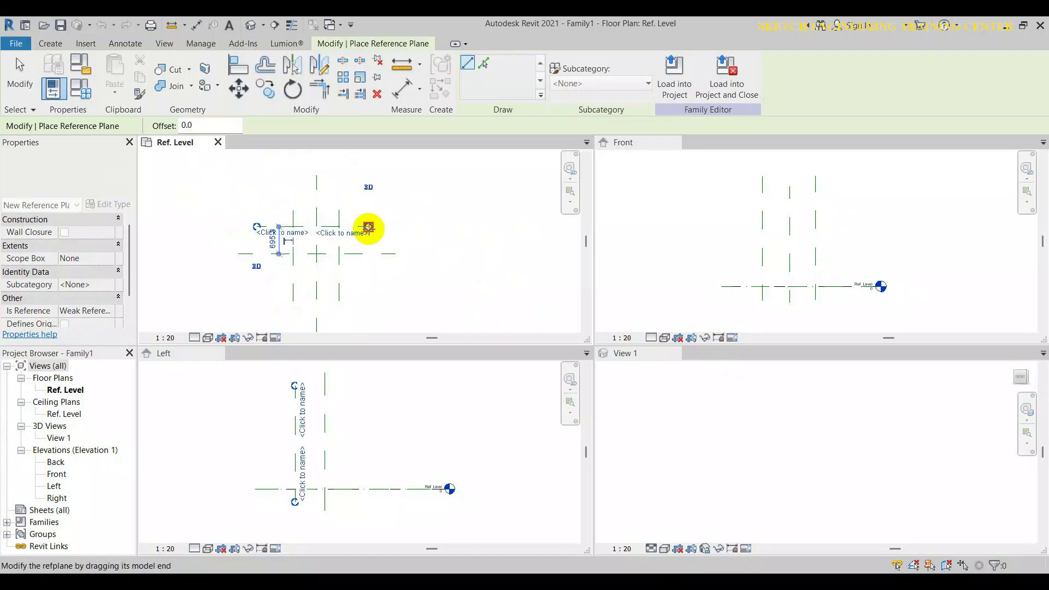
pyautogui.click(269, 280)
pyautogui.click(367, 279)
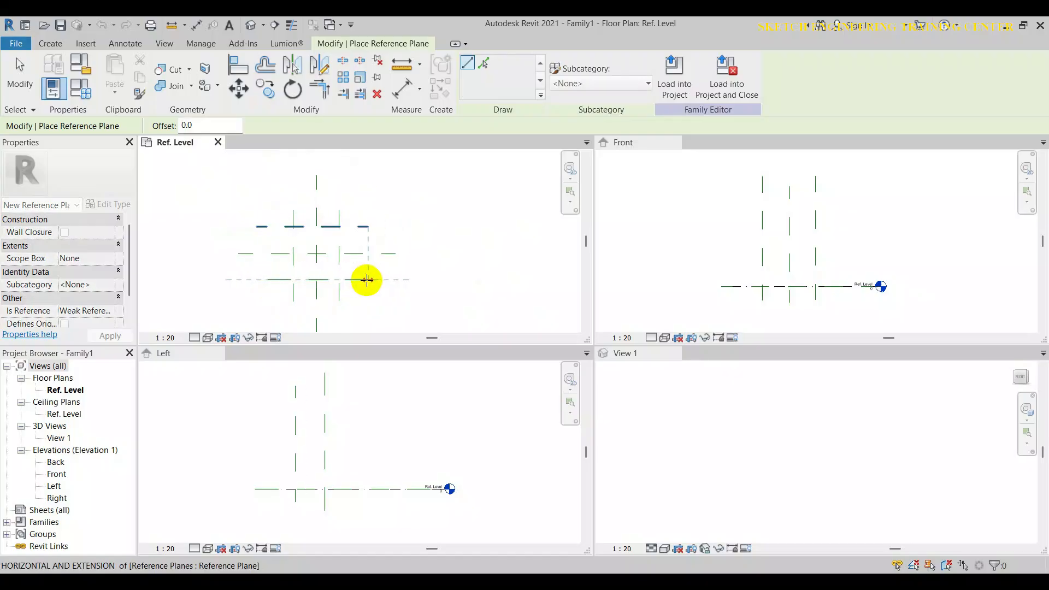
pyautogui.scroll(2, 323, 304)
pyautogui.scroll(3, 323, 304)
pyautogui.moveTo(441, 260); pyautogui.dragTo(461, 293, button='middle')
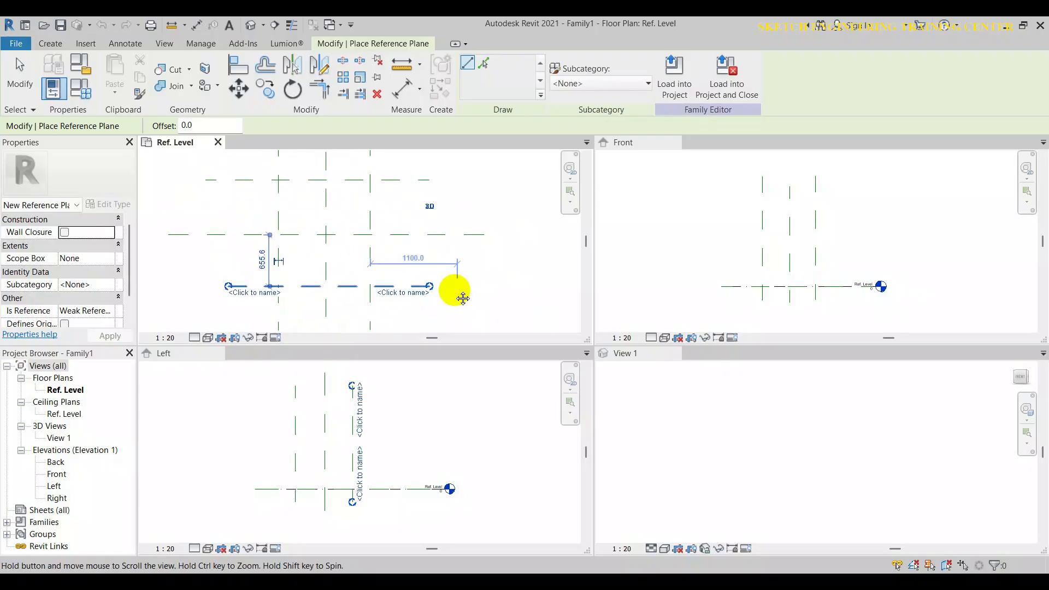
pyautogui.click(20, 75)
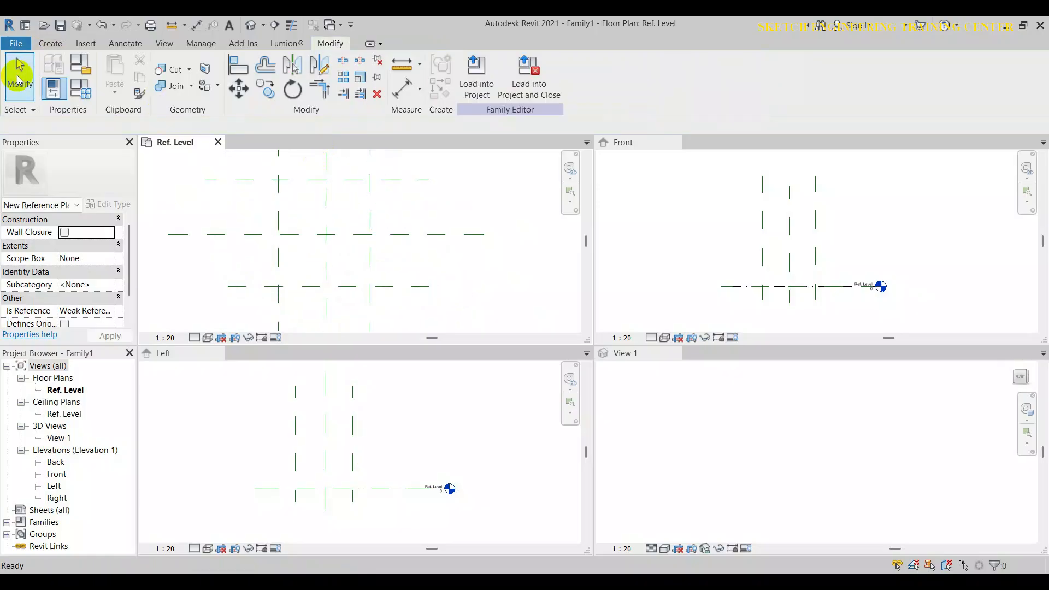
# Place a continuous aligned dimension across the left, center and right vertical reference planes.
pyautogui.scroll(-1, 328, 199)
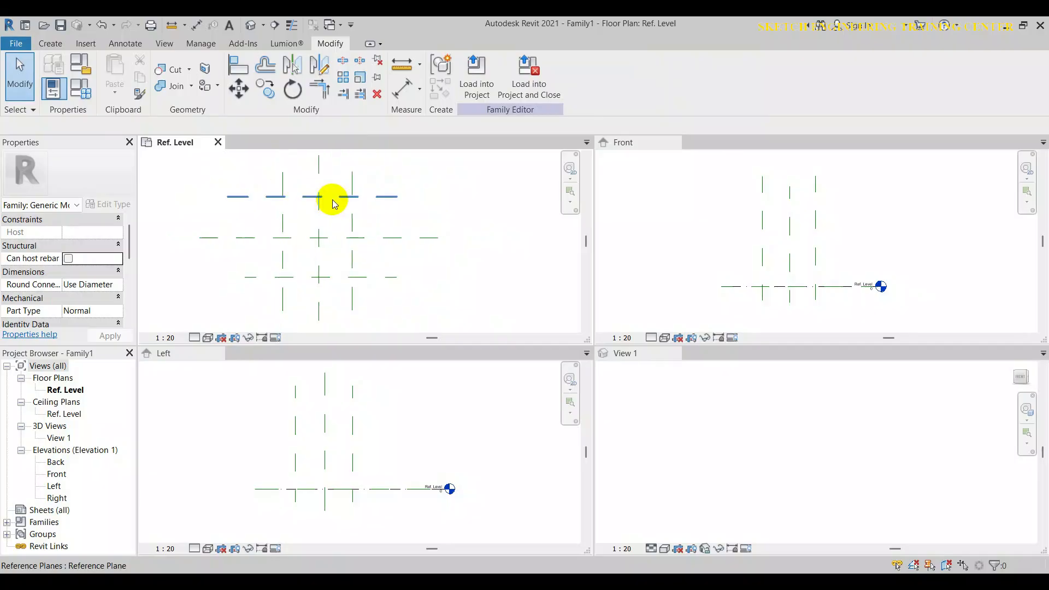
pyautogui.click(408, 94)
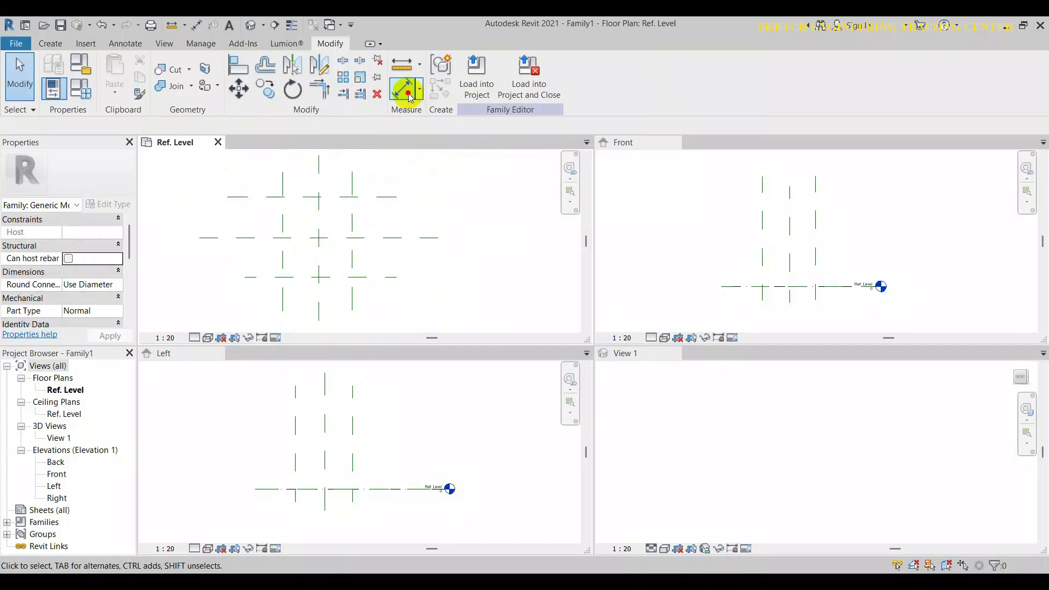
pyautogui.click(282, 193)
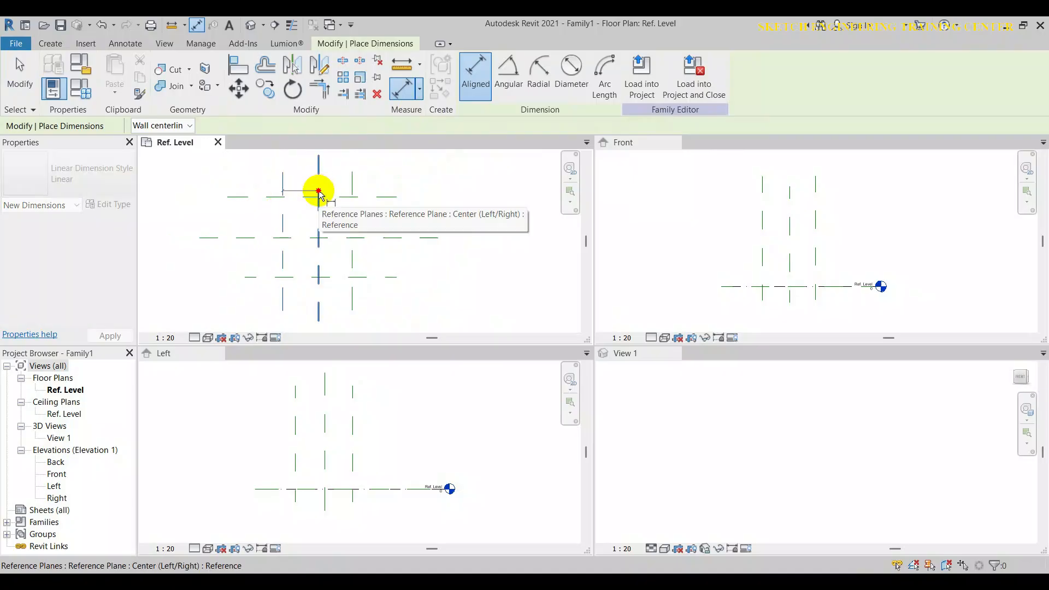
pyautogui.click(320, 192)
pyautogui.click(352, 191)
pyautogui.scroll(3, 347, 187)
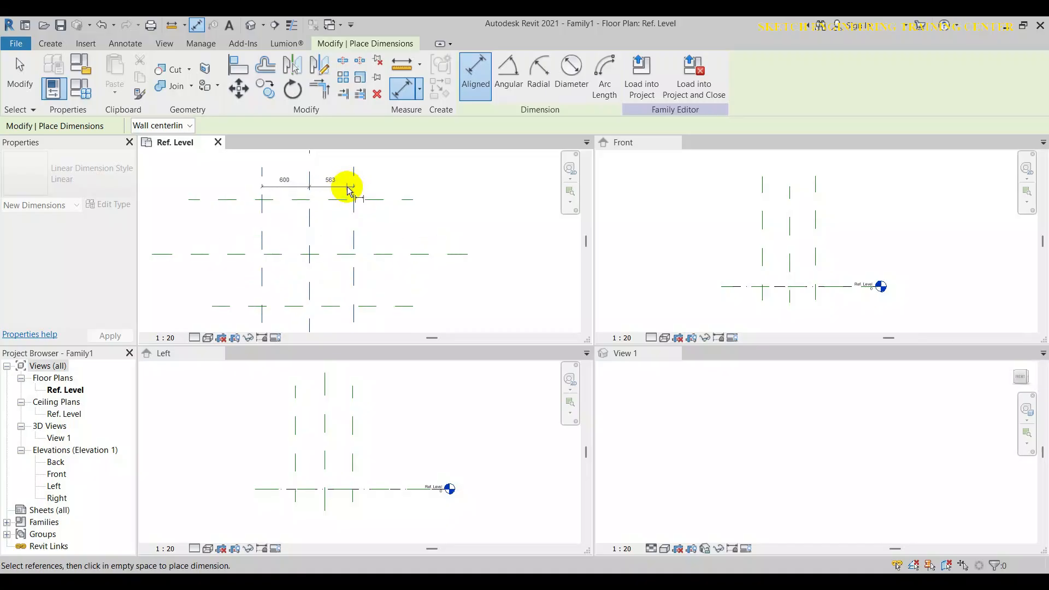
pyautogui.click(341, 185)
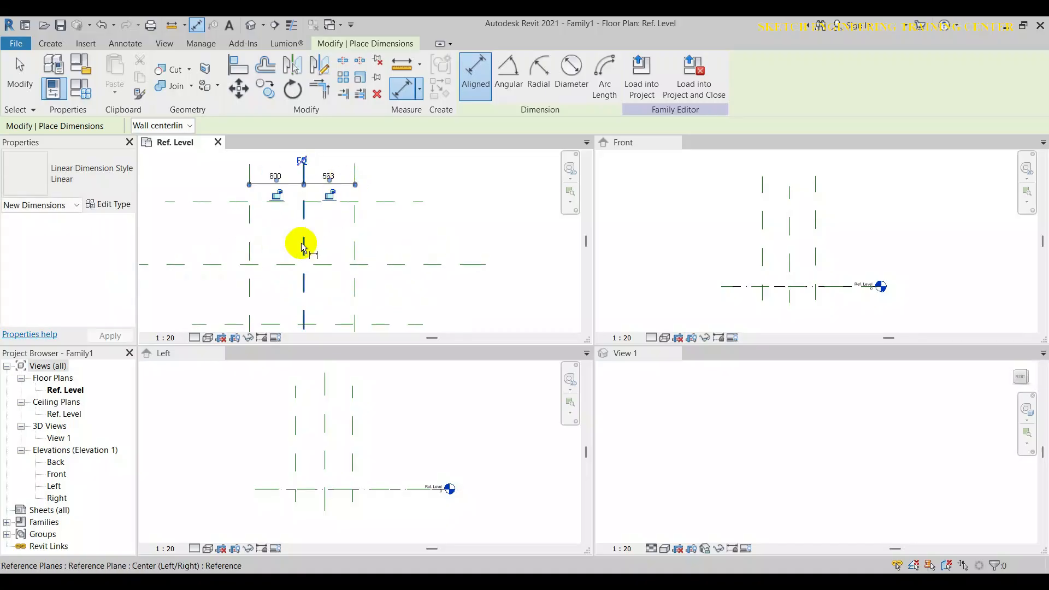
# Add an overall aligned dimension between the two outer vertical reference planes, above the continuous dimension.
pyautogui.scroll(-2, 300, 241)
pyautogui.click(263, 192)
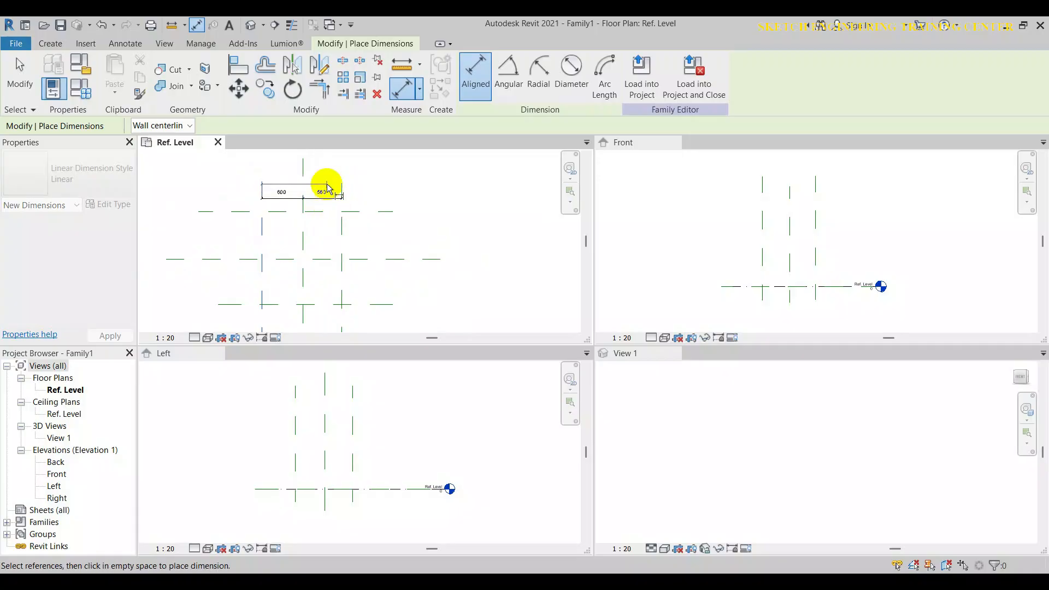
pyautogui.click(335, 190)
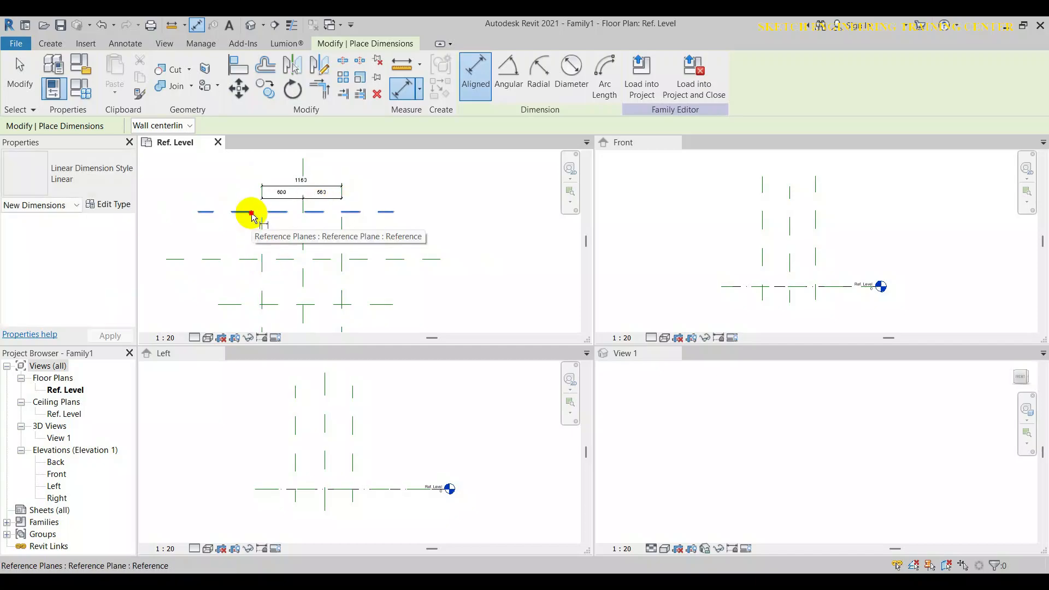
# Place a continuous aligned dimension across the upper, center and lower horizontal reference planes.
pyautogui.click(253, 211)
pyautogui.click(254, 260)
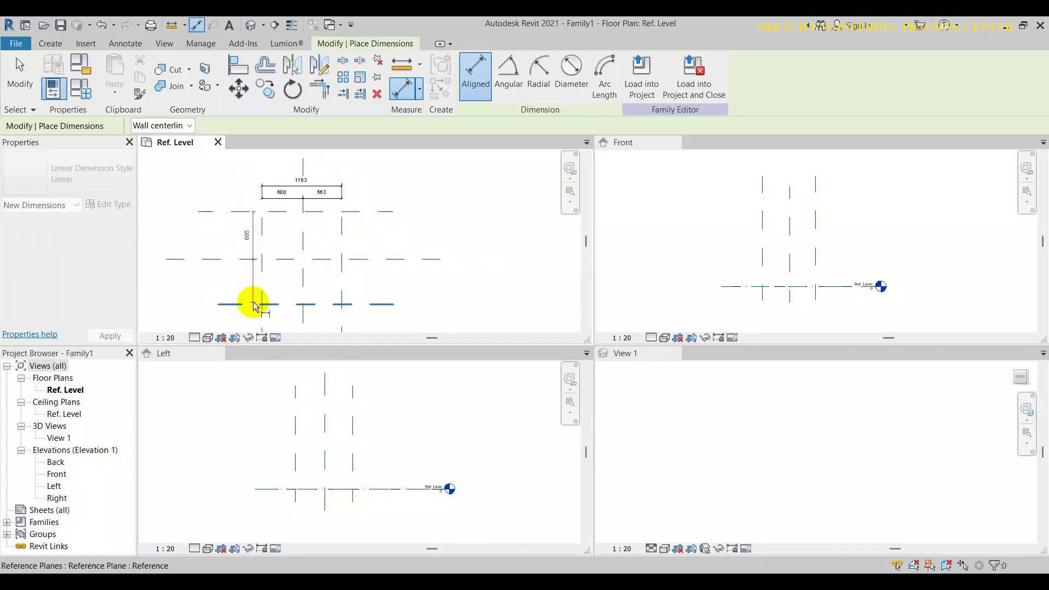
pyautogui.click(253, 305)
pyautogui.click(247, 295)
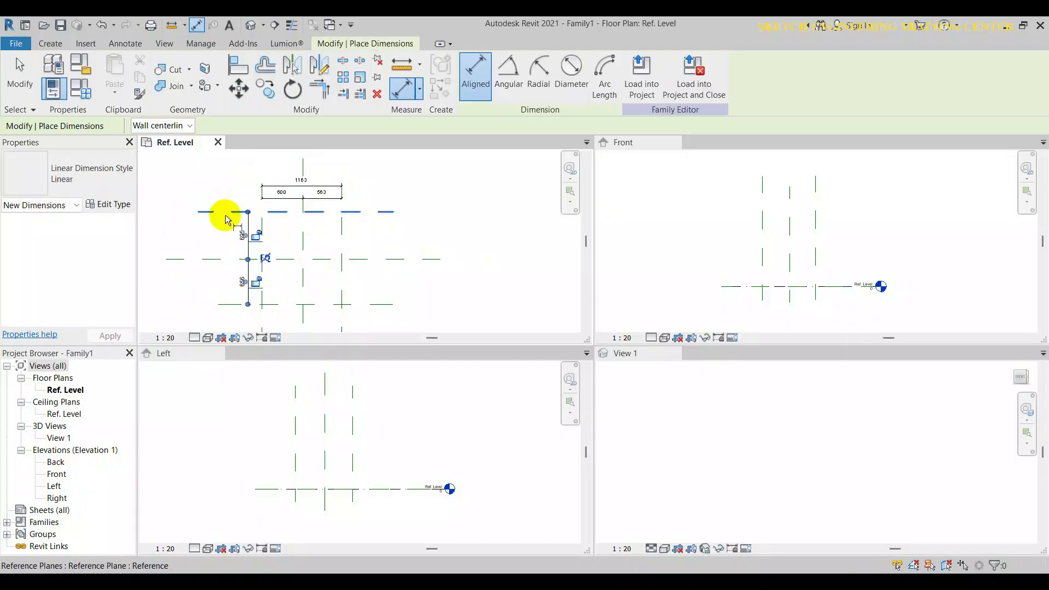
# Add an overall aligned dimension between the two outer horizontal reference planes, outside the continuous dimension.
pyautogui.click(225, 213)
pyautogui.click(228, 304)
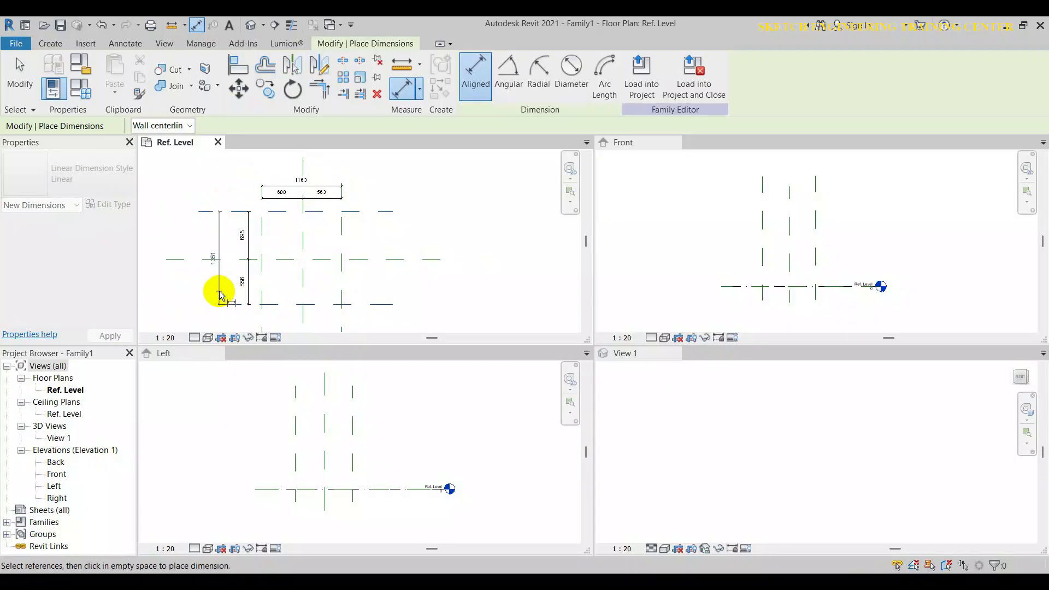
pyautogui.click(214, 295)
pyautogui.click(21, 74)
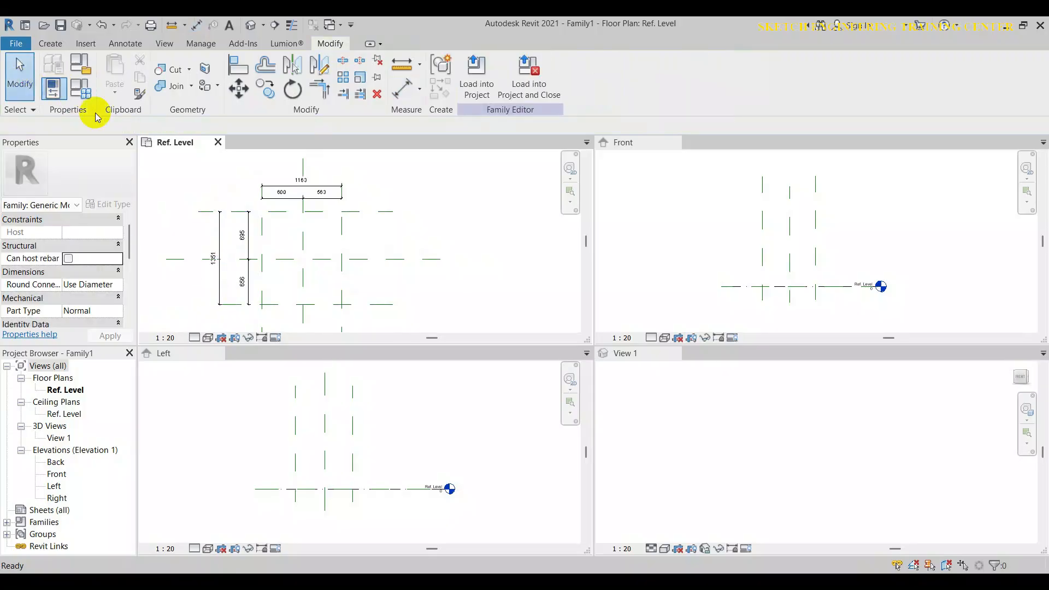
# Label the overall dimension between the outer vertical reference planes with a new type-based family parameter named Length.
pyautogui.moveTo(424, 236); pyautogui.dragTo(426, 230, button='middle')
pyautogui.scroll(-2, 428, 230)
pyautogui.scroll(2, 377, 292)
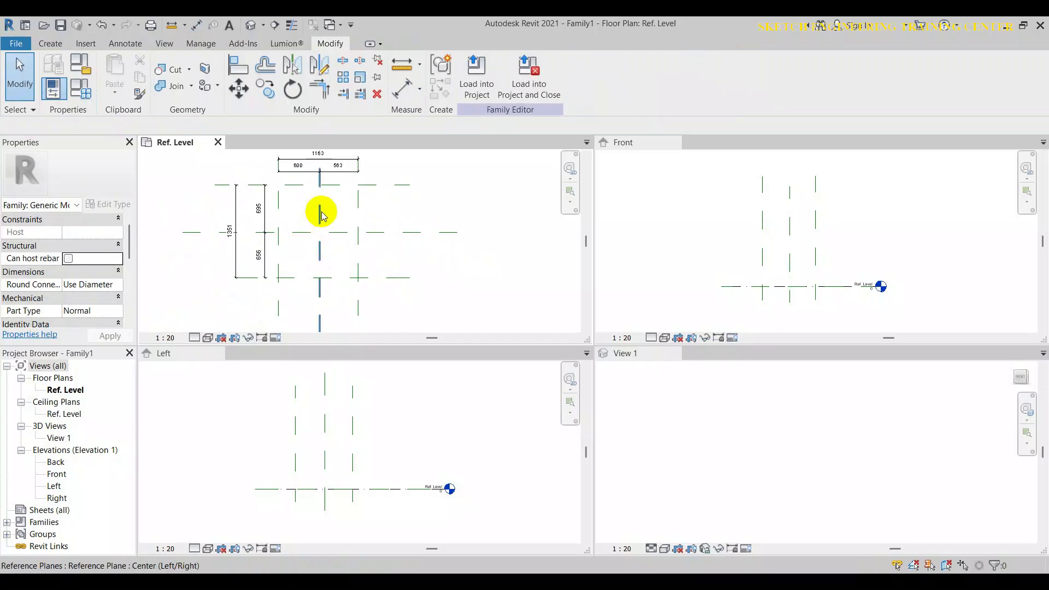
pyautogui.moveTo(325, 219); pyautogui.dragTo(321, 236, button='middle')
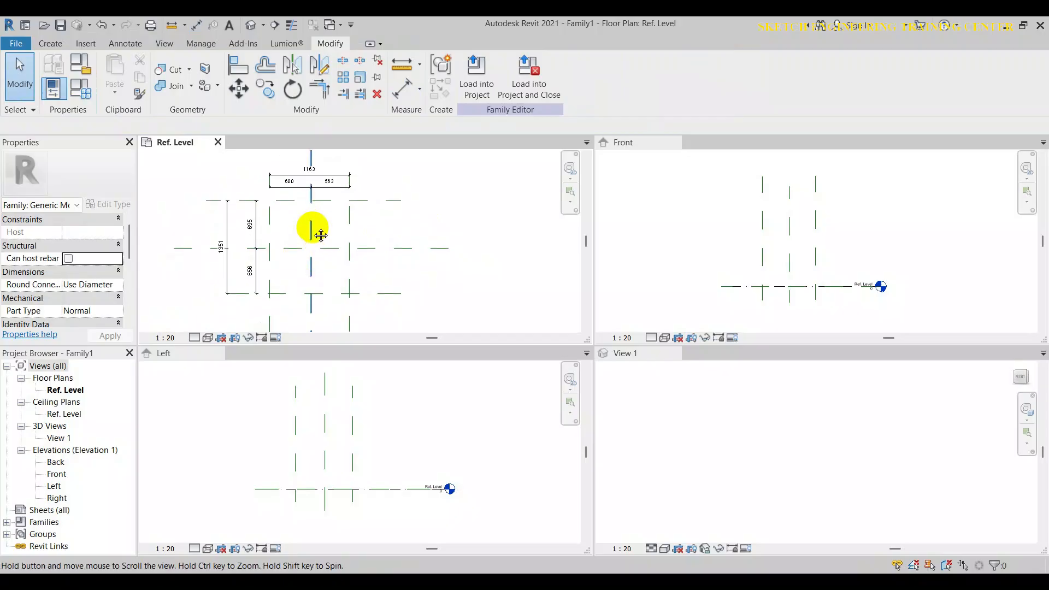
pyautogui.click(340, 180)
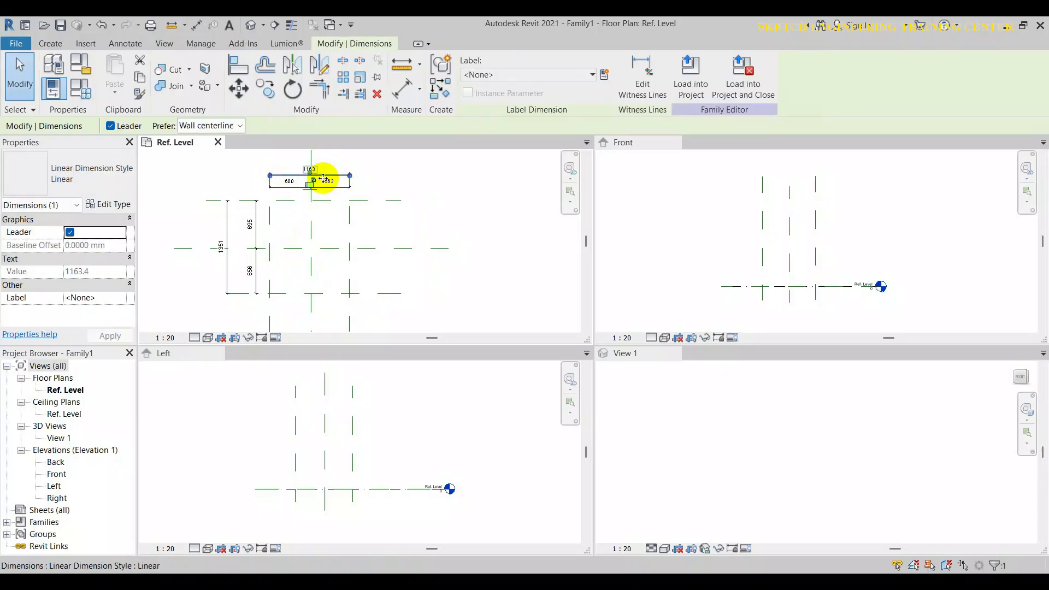
pyautogui.click(606, 75)
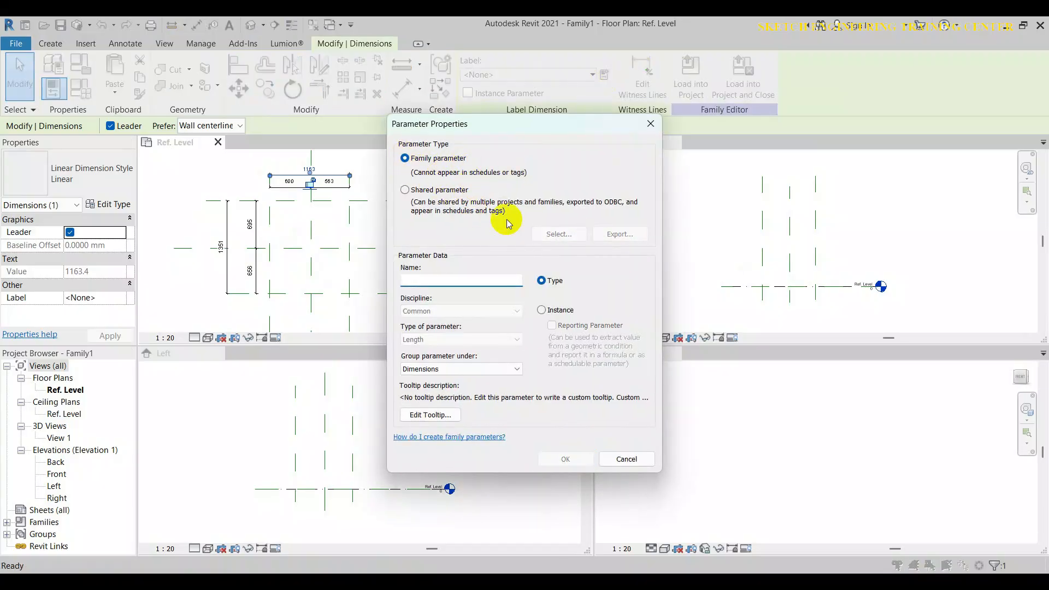
pyautogui.click(543, 281)
pyautogui.click(542, 310)
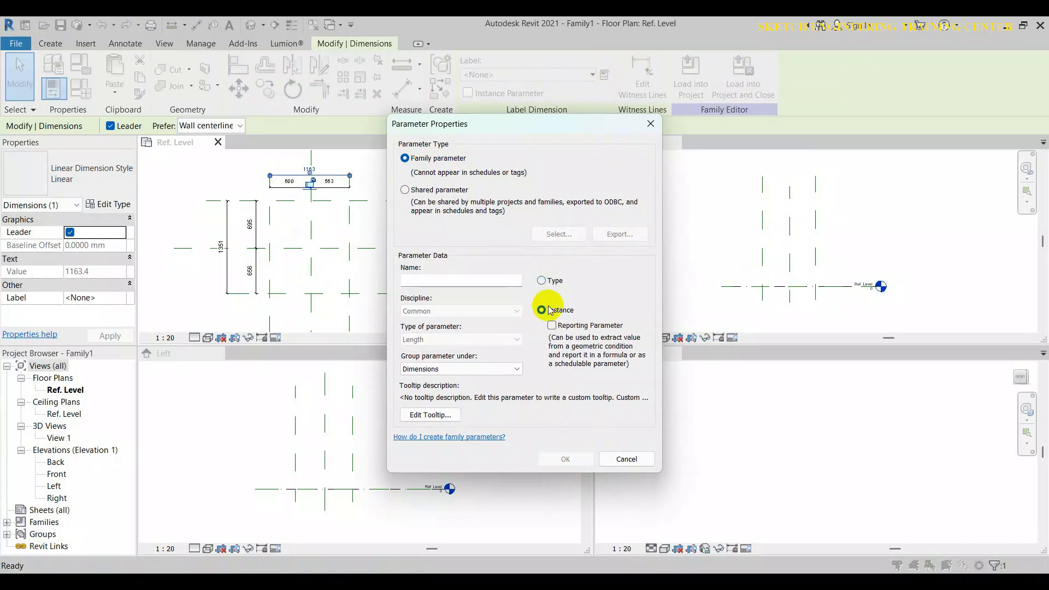
pyautogui.click(542, 282)
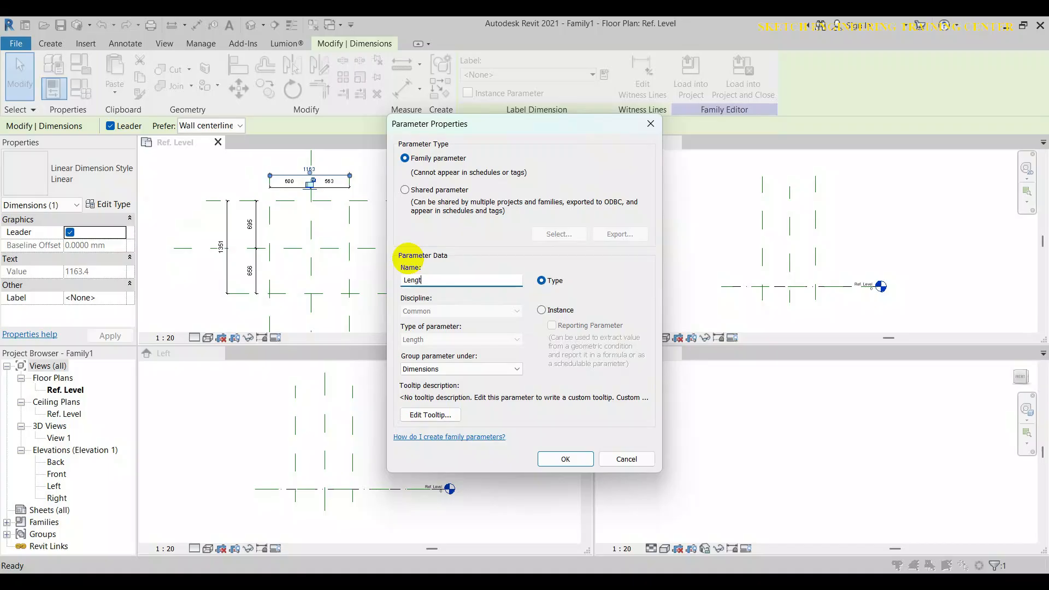
pyautogui.click(572, 459)
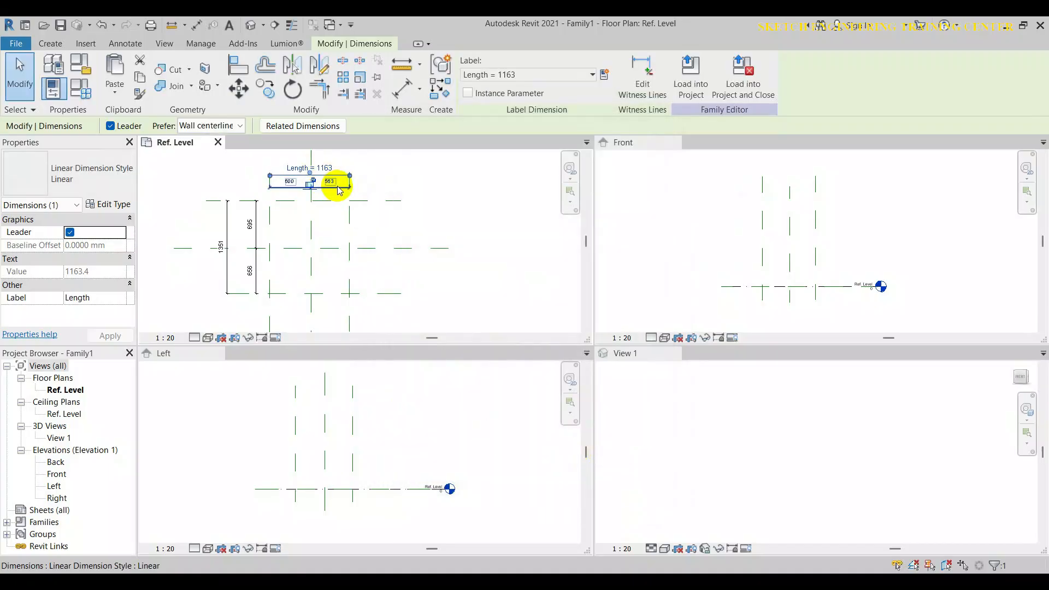
# Label the overall dimension between the outer horizontal reference planes with a new type-based family parameter named Width.
pyautogui.click(232, 236)
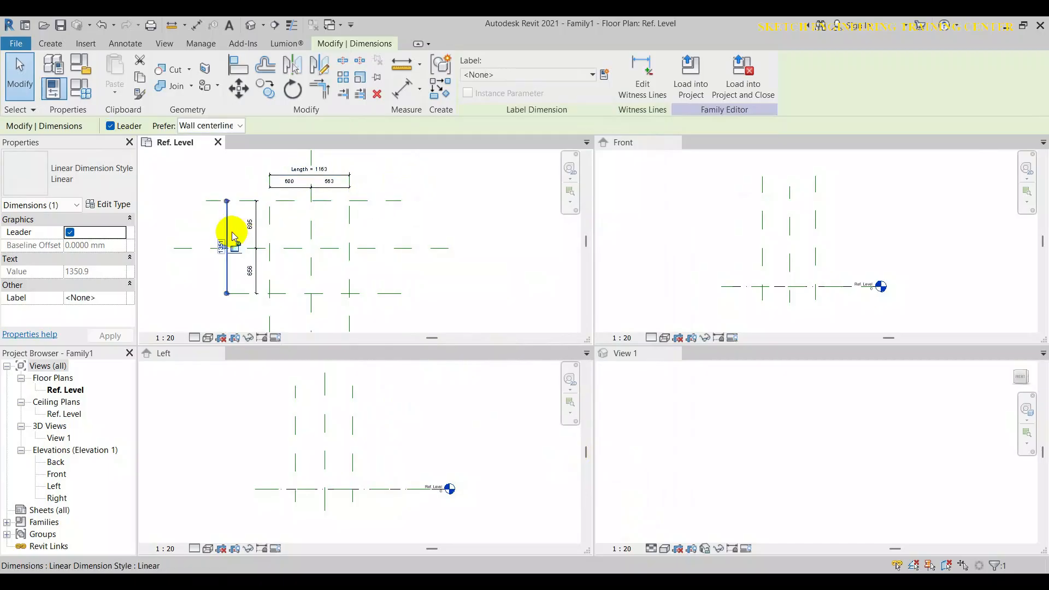
pyautogui.click(605, 76)
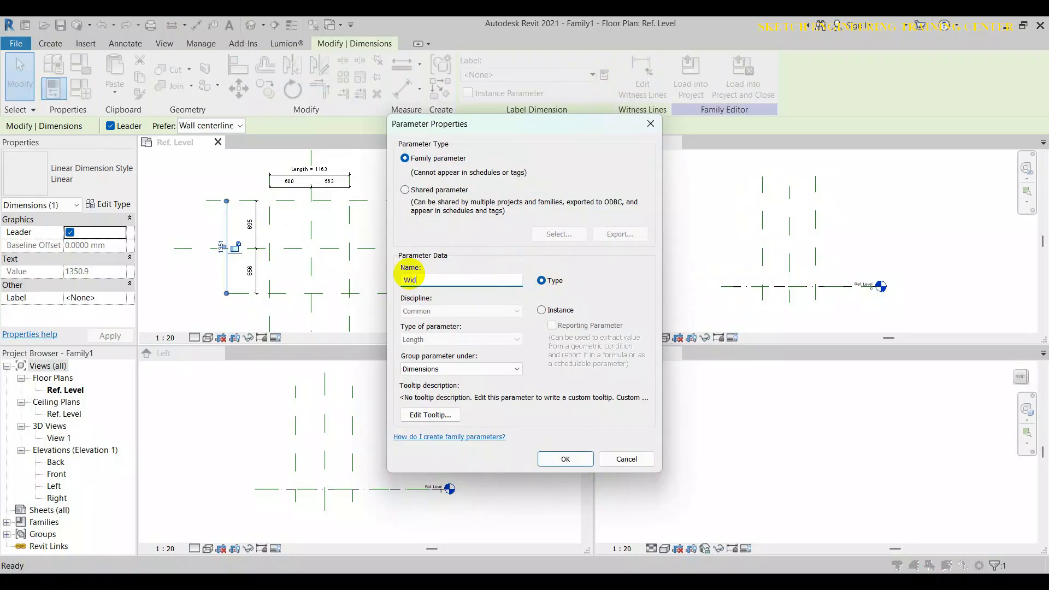
pyautogui.click(566, 459)
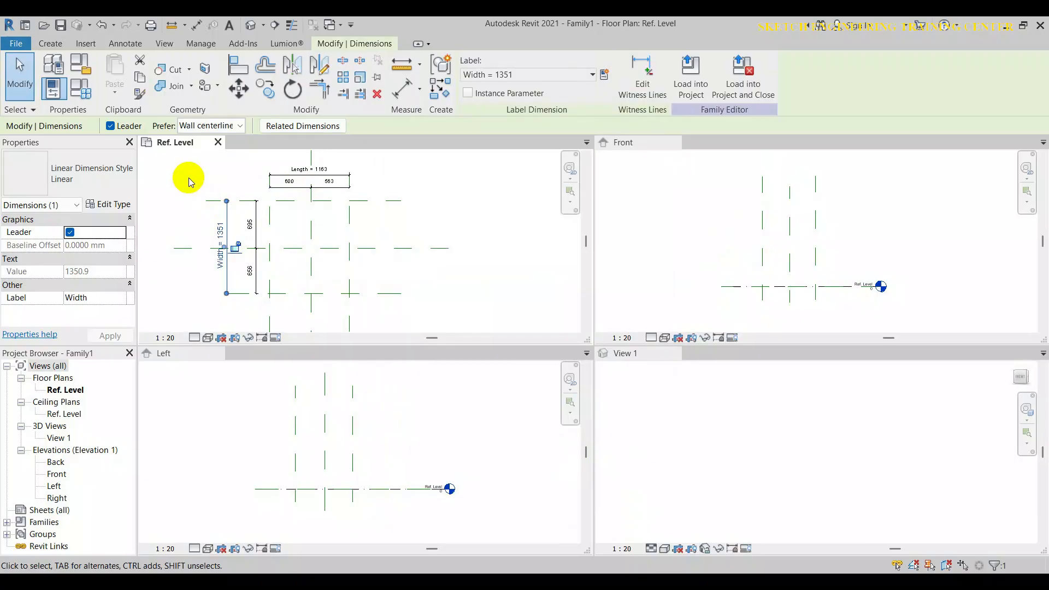
pyautogui.click(189, 182)
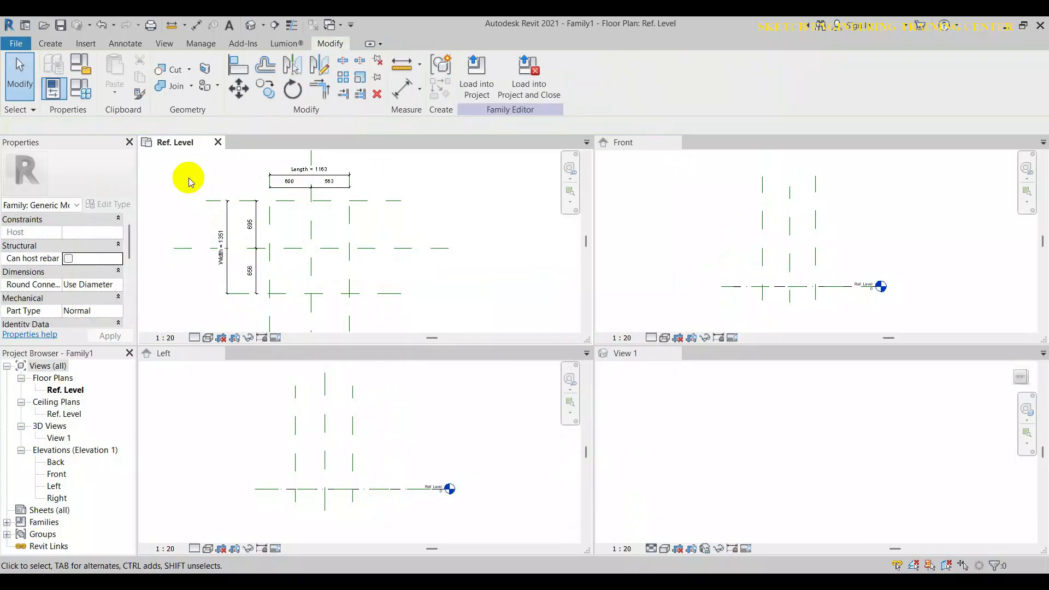
# Apply the equality (EQ) constraint to both continuous dimensions, first across the horizontal reference planes and then across the vertical ones.
pyautogui.click(257, 239)
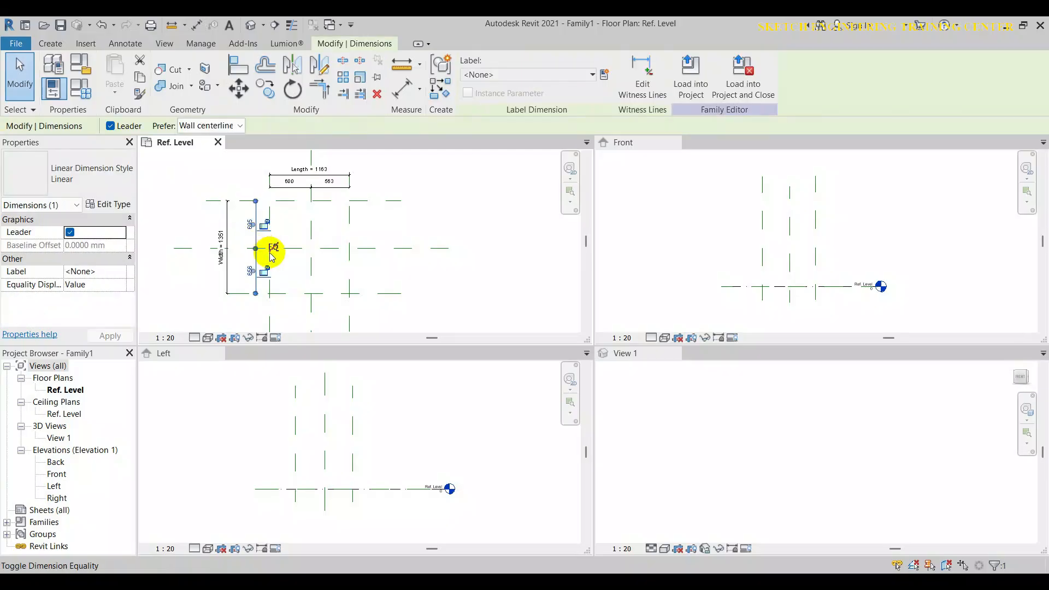
pyautogui.click(274, 250)
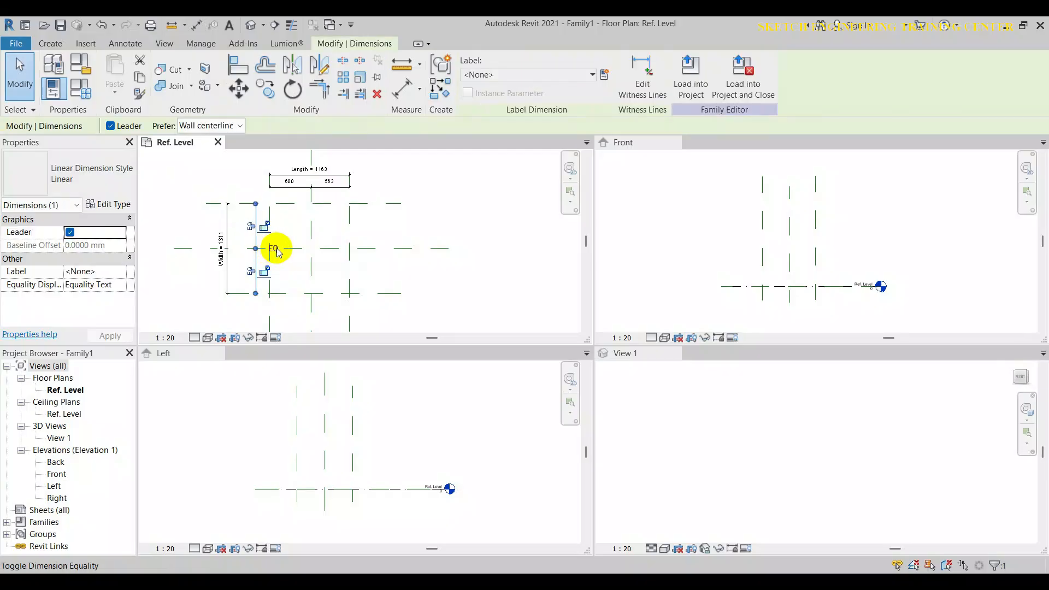
pyautogui.click(417, 176)
pyautogui.click(338, 193)
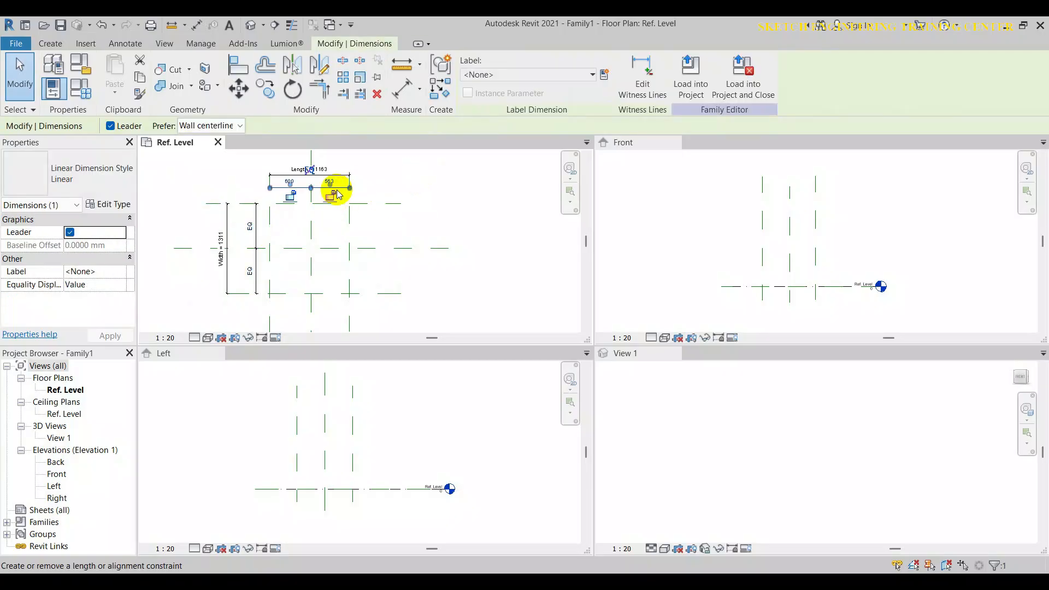
pyautogui.click(312, 171)
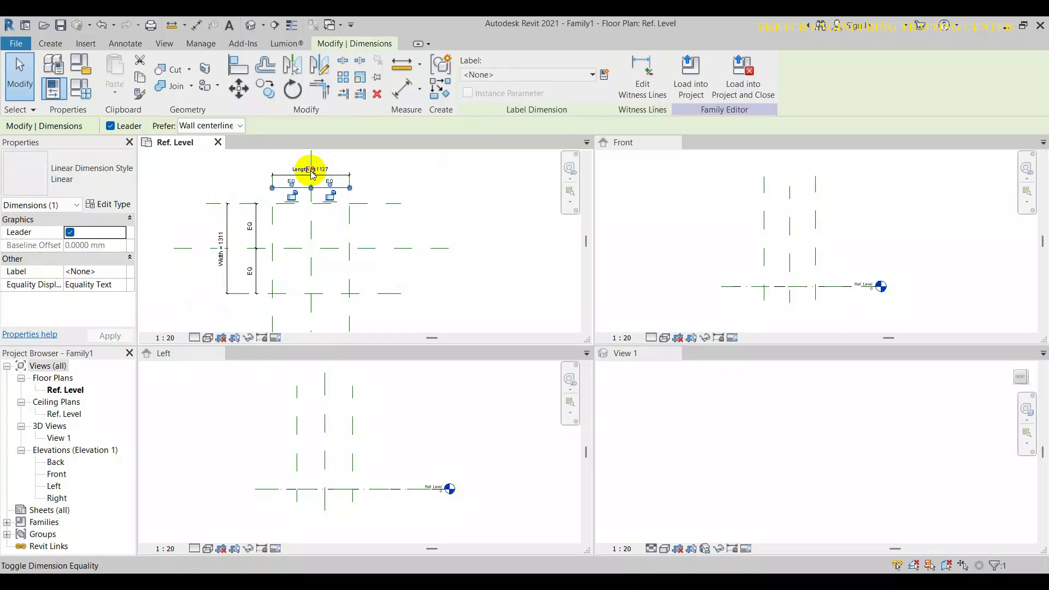
pyautogui.click(418, 175)
pyautogui.scroll(2, 306, 192)
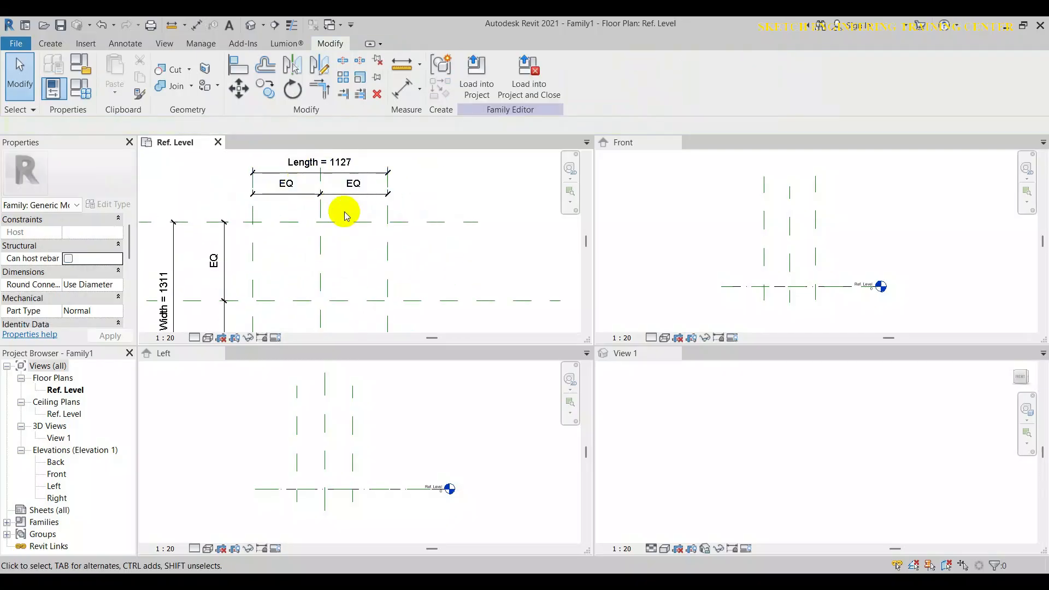
# Set the Length and Width family parameters to 600 mm each in Family Types and apply them.
pyautogui.scroll(-3, 336, 218)
pyautogui.moveTo(418, 240); pyautogui.dragTo(398, 228, button='middle')
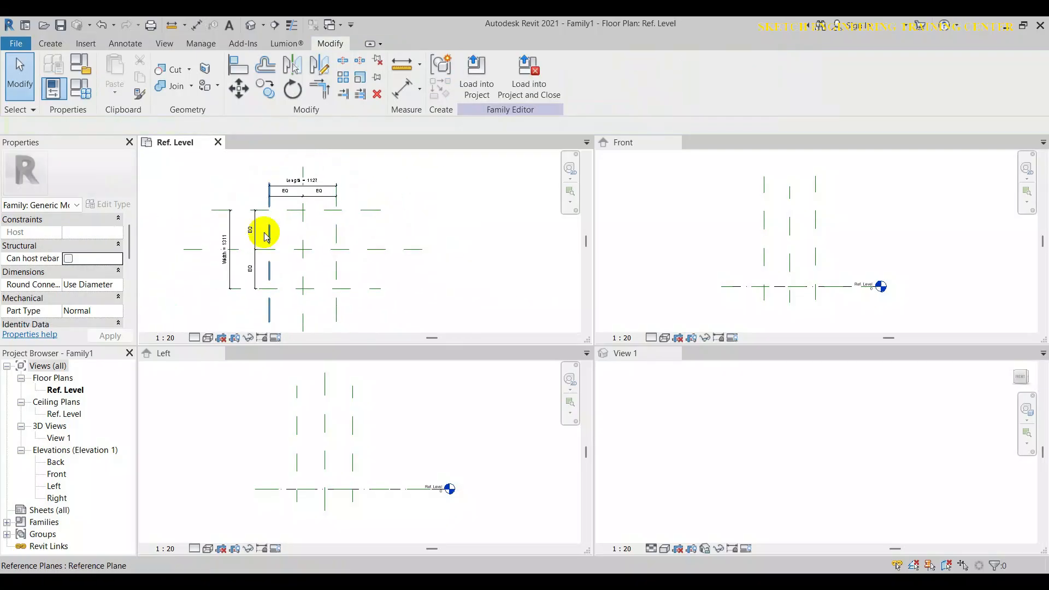
pyautogui.click(86, 96)
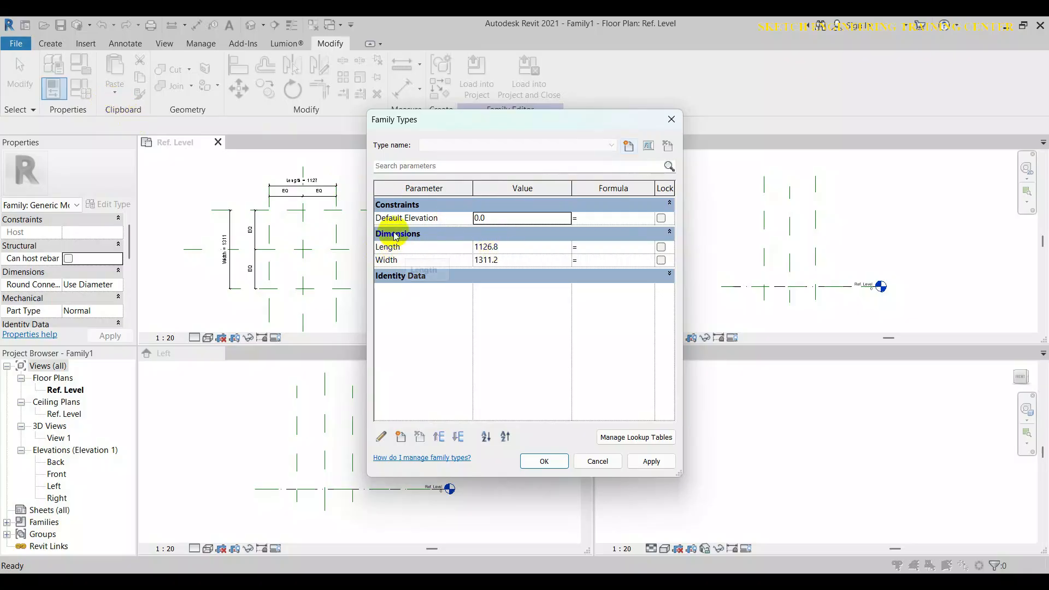
pyautogui.moveTo(432, 127); pyautogui.dragTo(505, 104)
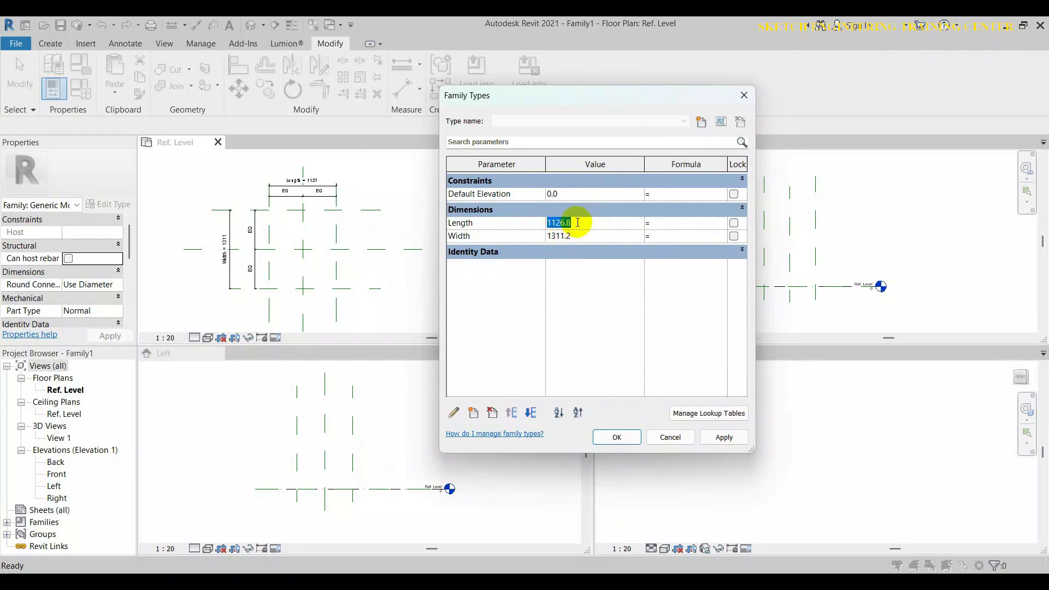
pyautogui.click(534, 220)
pyautogui.write('6')
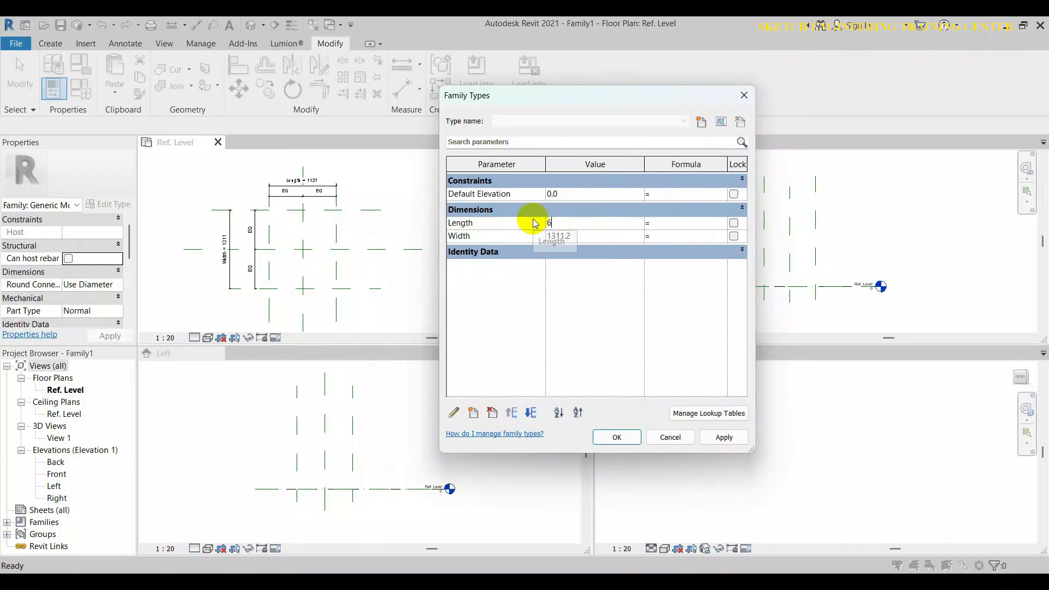
pyautogui.write('00.0')
pyautogui.moveTo(576, 236); pyautogui.dragTo(548, 235)
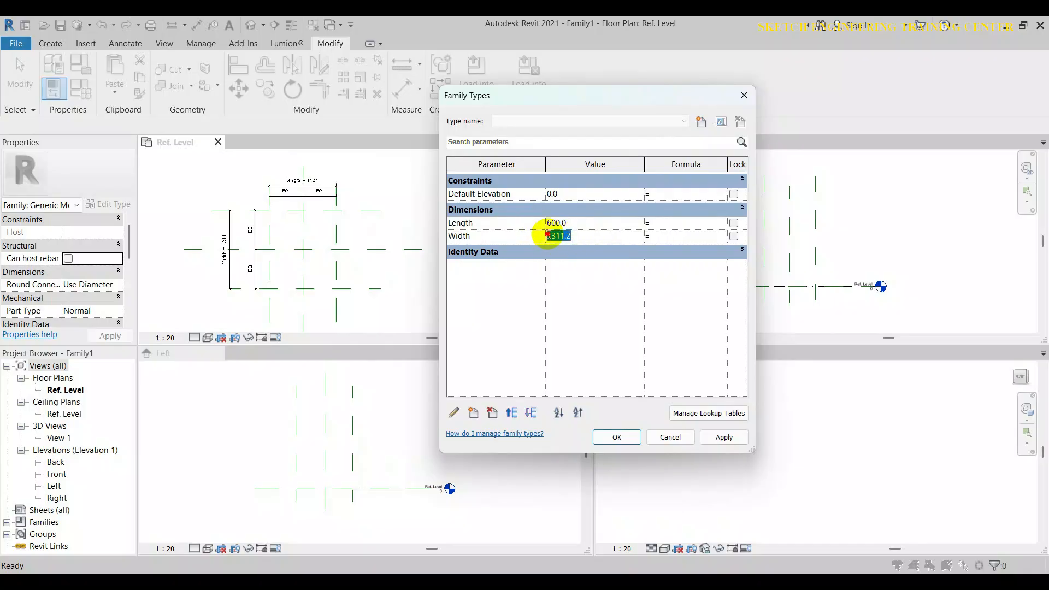
pyautogui.write('600')
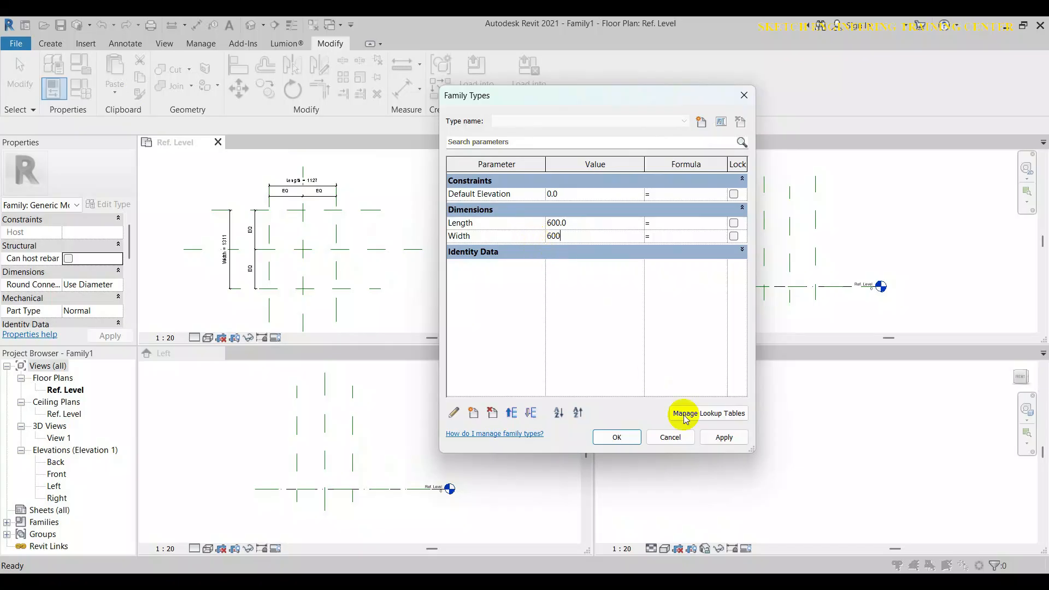
pyautogui.click(724, 439)
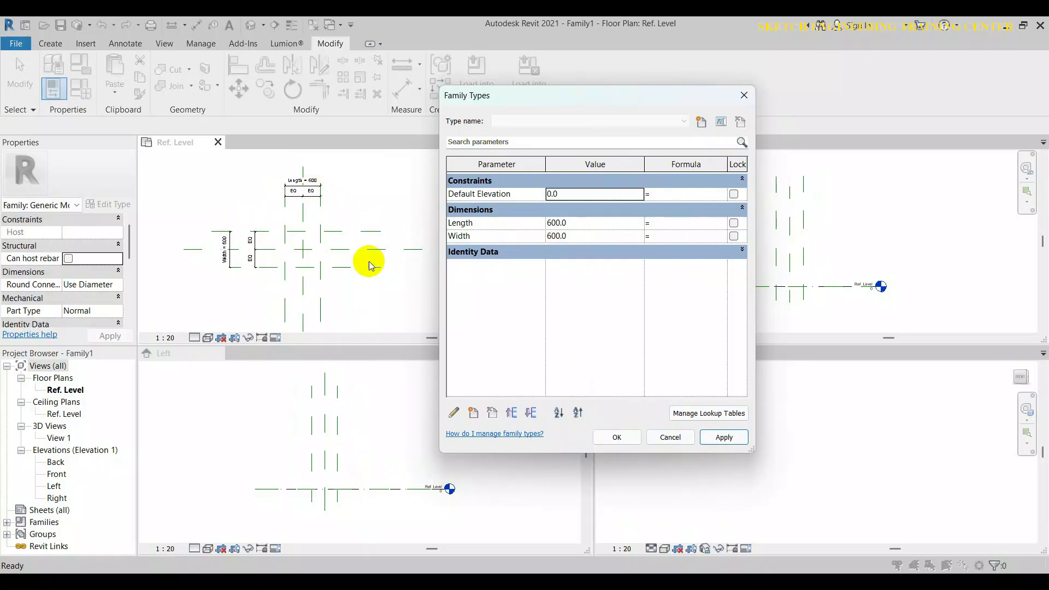
pyautogui.click(626, 441)
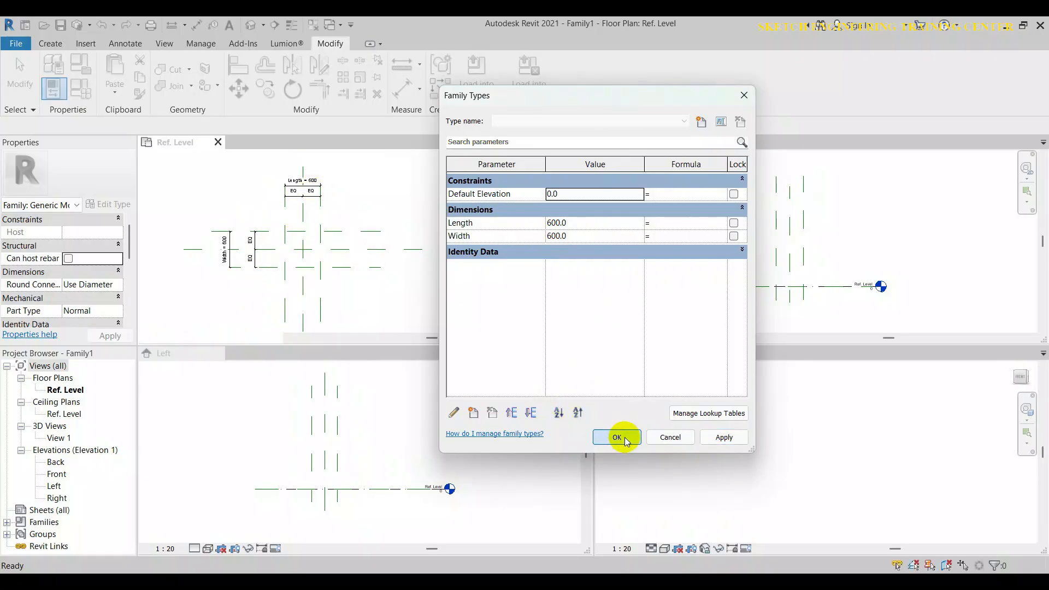
# Draw two vertical reference planes inside the outer ones, about 148 mm left and 140 mm right of the center plane.
pyautogui.scroll(2, 277, 229)
pyautogui.moveTo(277, 271); pyautogui.dragTo(290, 261, button='middle')
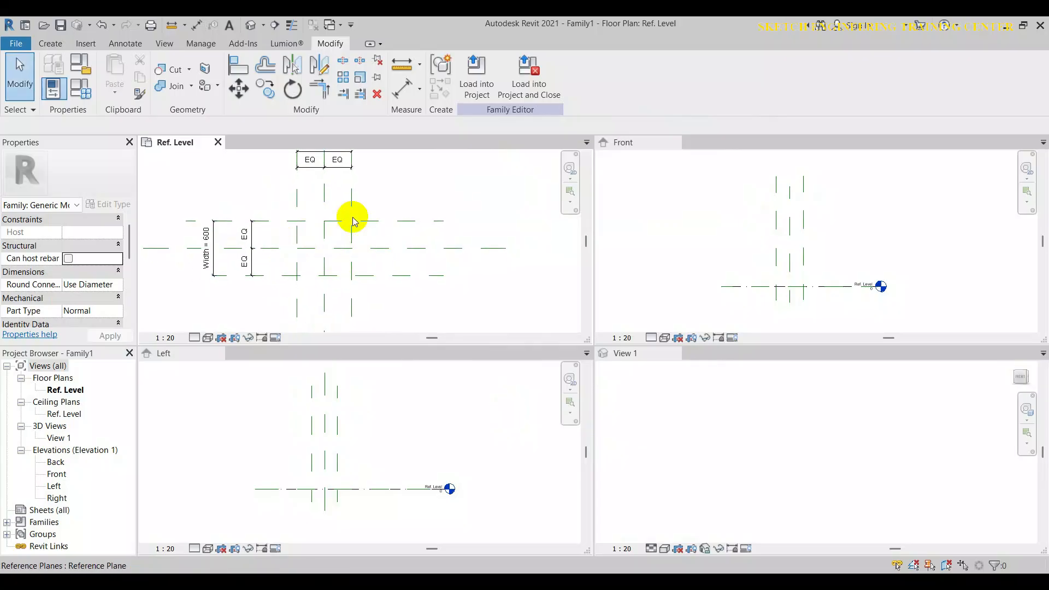
pyautogui.moveTo(385, 244); pyautogui.dragTo(352, 251, button='middle')
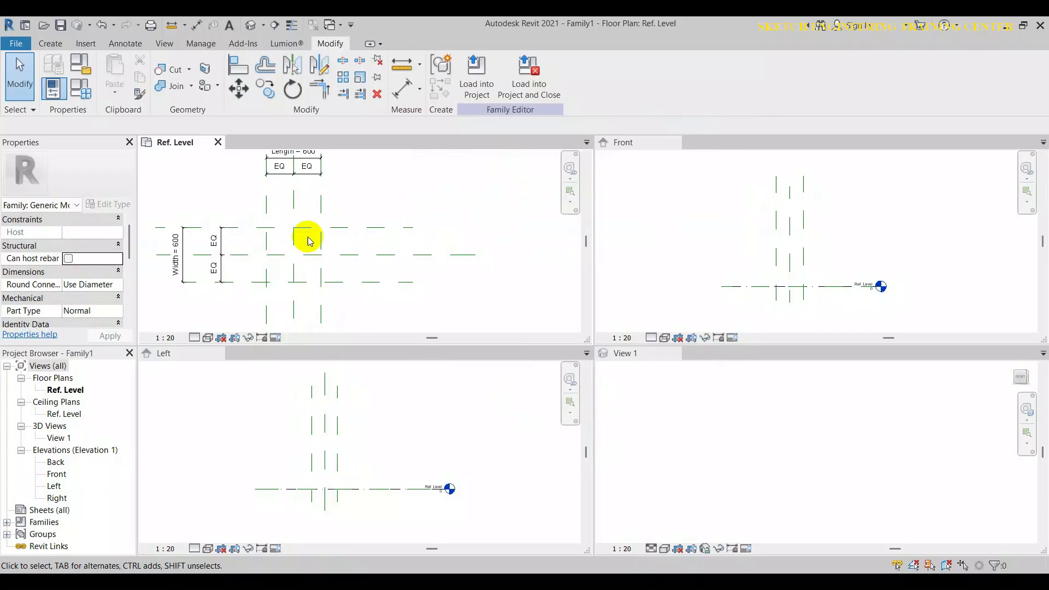
pyautogui.click(50, 44)
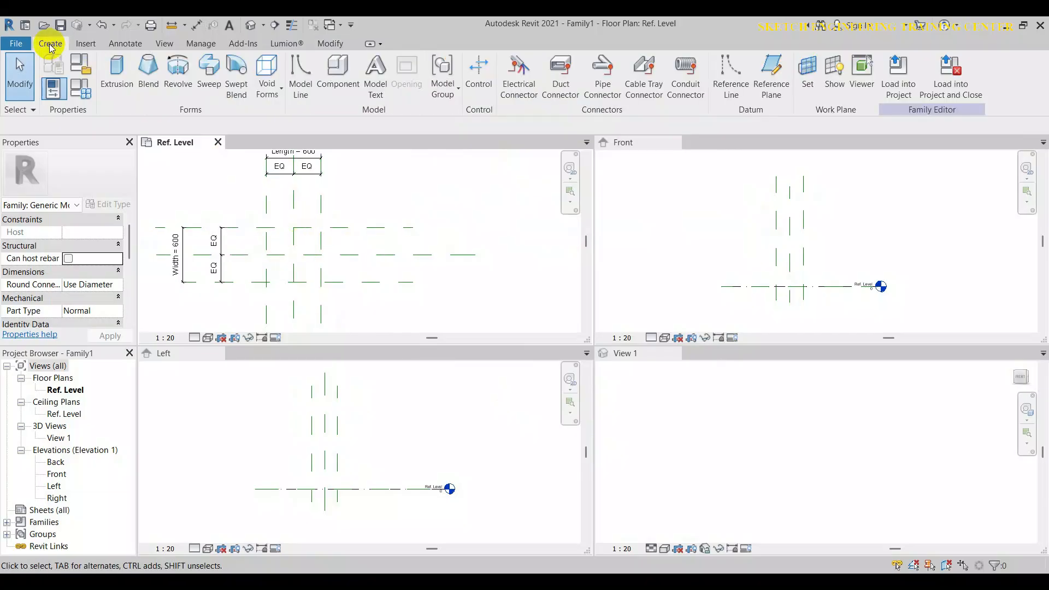
pyautogui.click(778, 76)
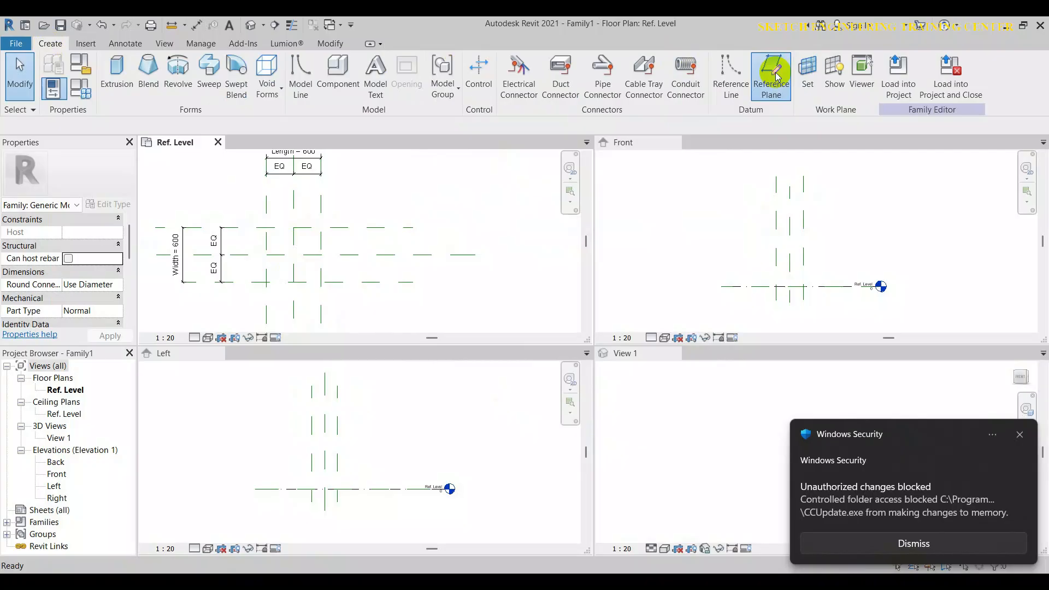
pyautogui.click(1020, 435)
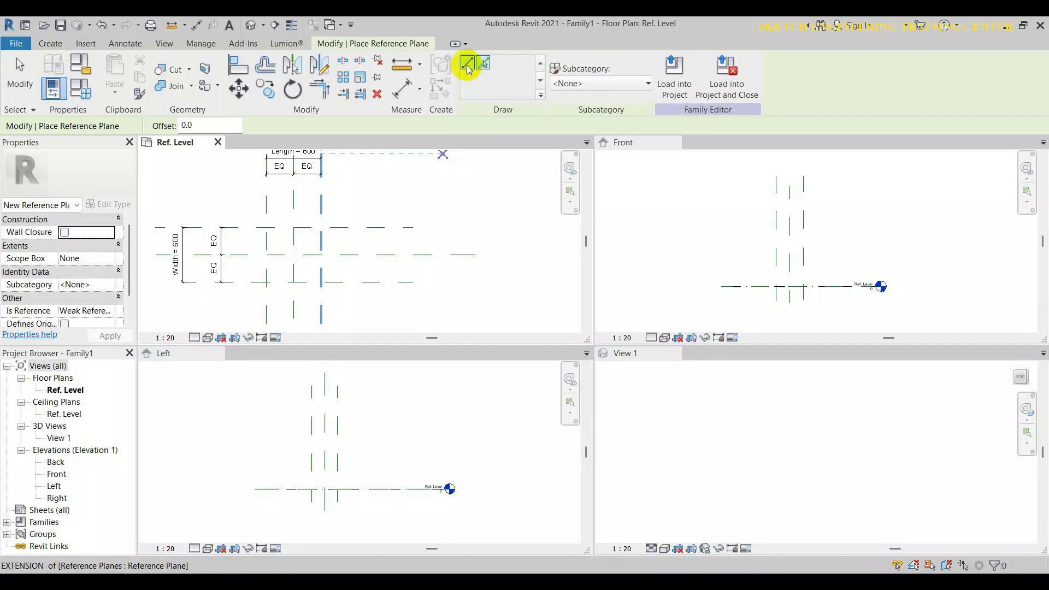
pyautogui.scroll(3, 281, 258)
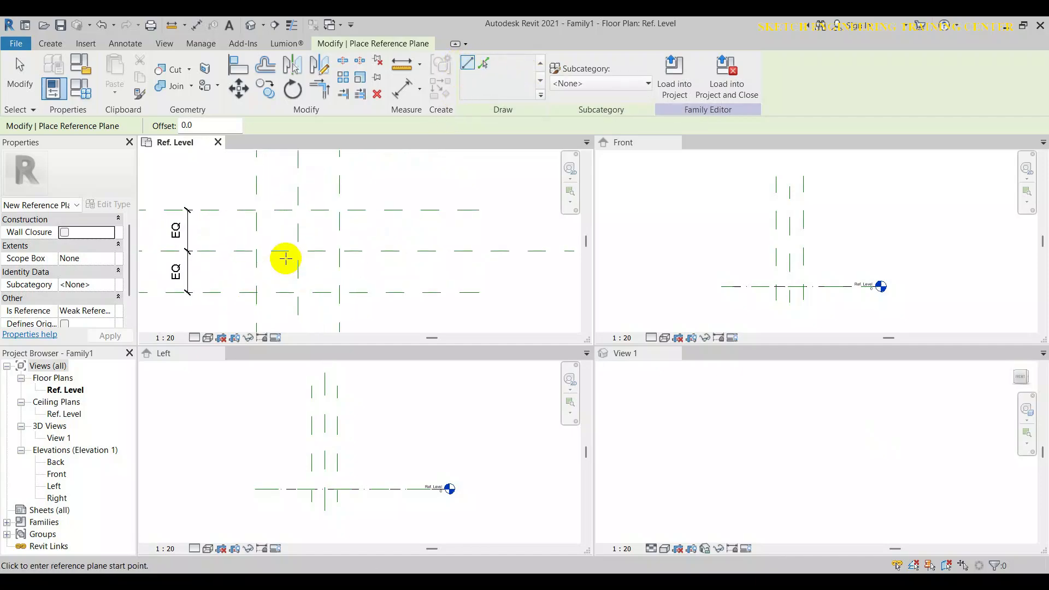
pyautogui.click(277, 184)
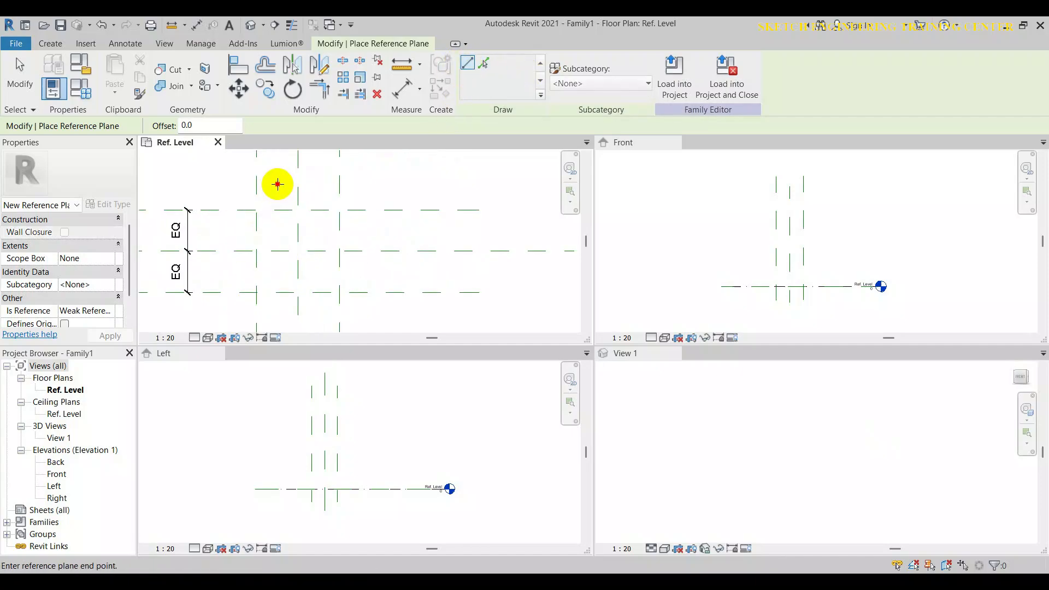
pyautogui.click(277, 316)
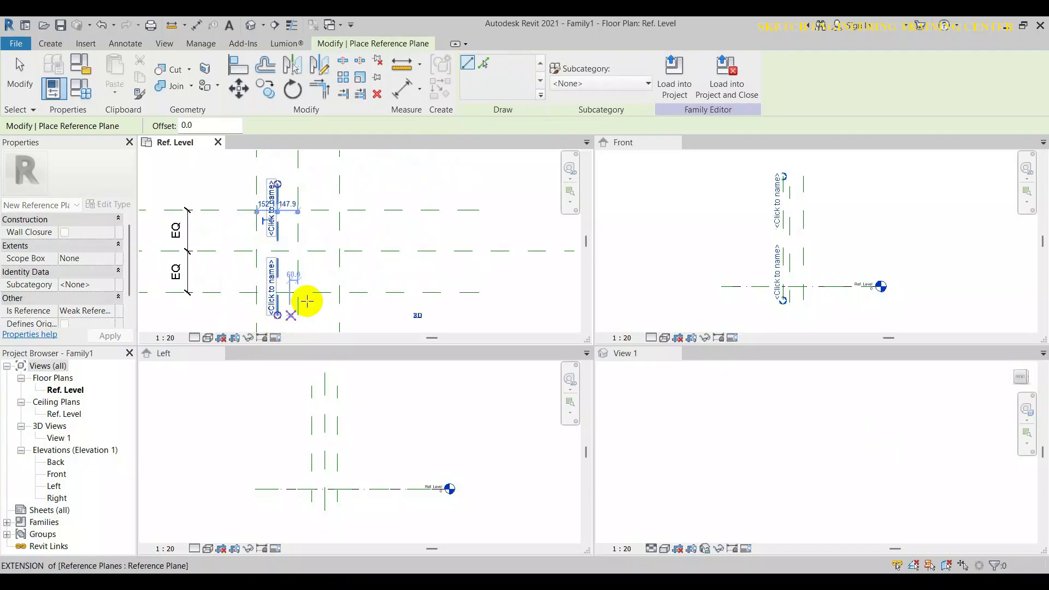
pyautogui.click(317, 184)
pyautogui.click(318, 315)
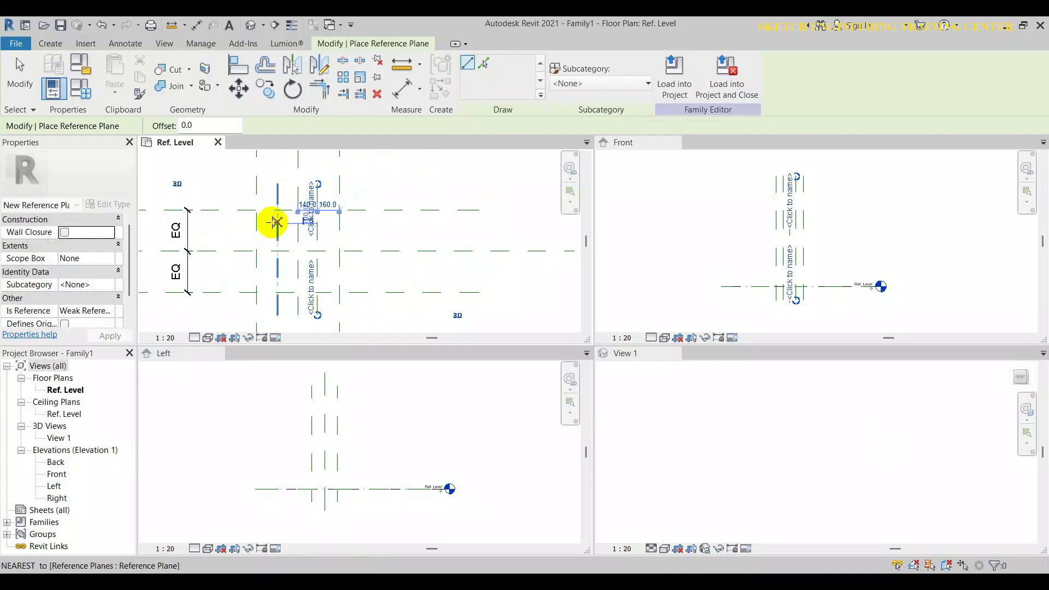
# Draw two horizontal reference planes inside the outer ones, about 198 mm above and 180 mm below the center plane.
pyautogui.click(265, 224)
pyautogui.click(328, 223)
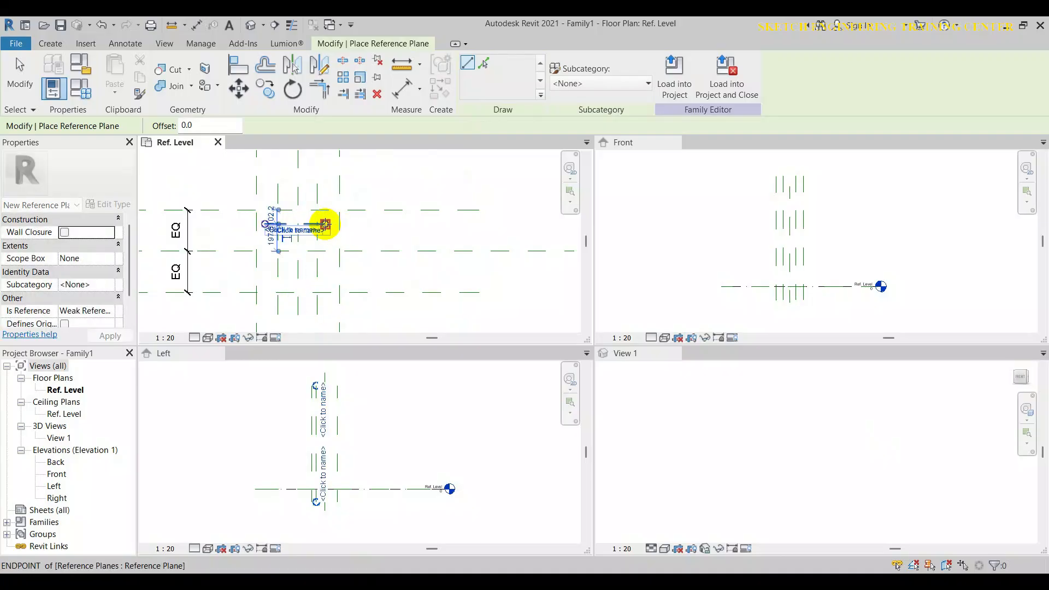
pyautogui.click(266, 277)
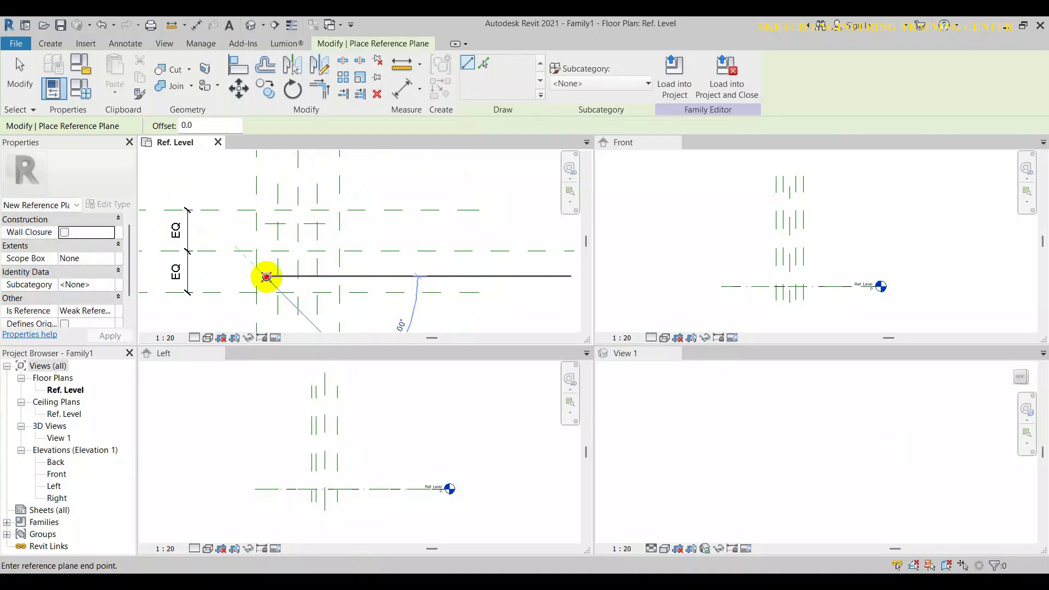
pyautogui.click(328, 277)
pyautogui.scroll(2, 273, 295)
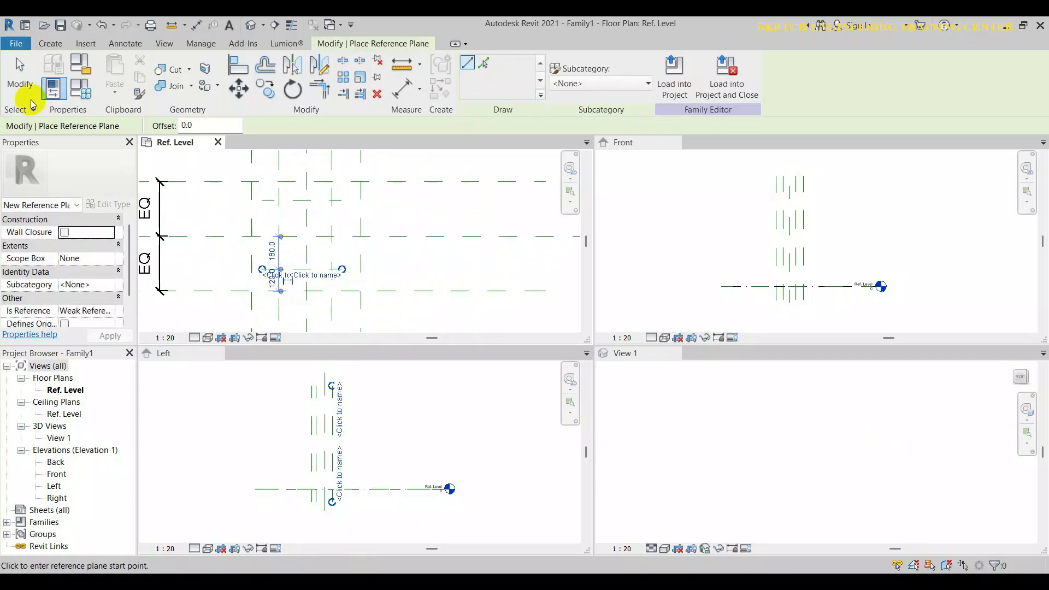
pyautogui.click(19, 74)
# Dimension the inner vertical reference planes with a continuous dimension through the center plane and an overall dimension above it.
pyautogui.moveTo(242, 199); pyautogui.dragTo(265, 267, button='middle')
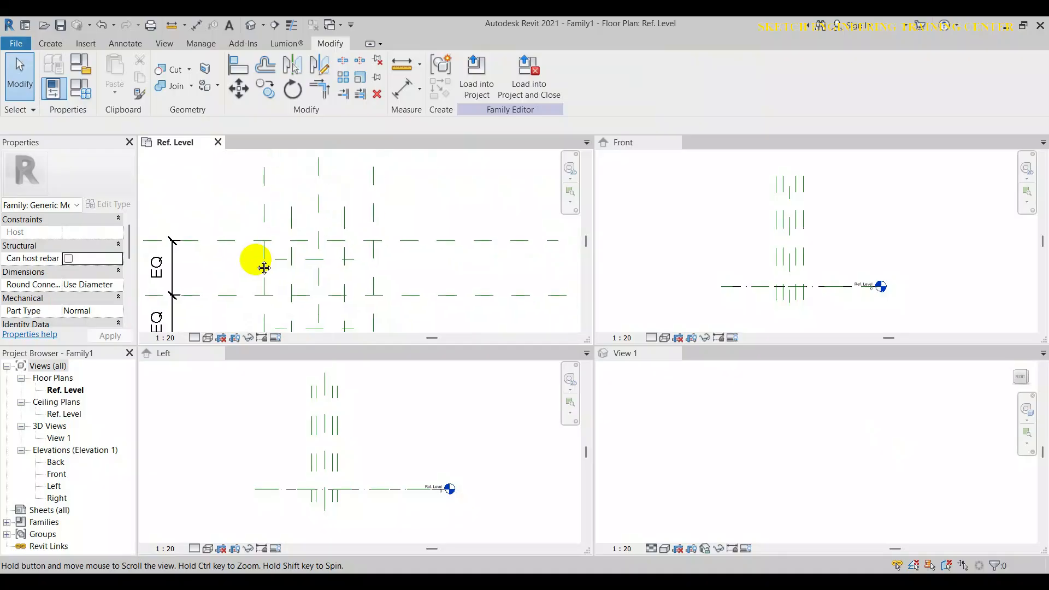
pyautogui.click(402, 94)
pyautogui.click(293, 255)
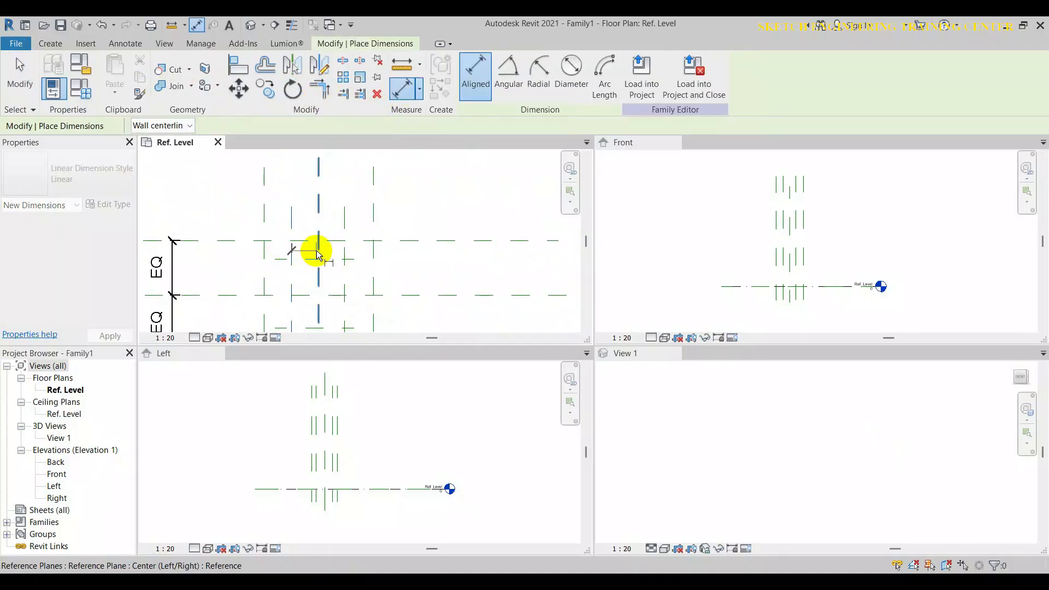
pyautogui.click(318, 255)
pyautogui.click(343, 254)
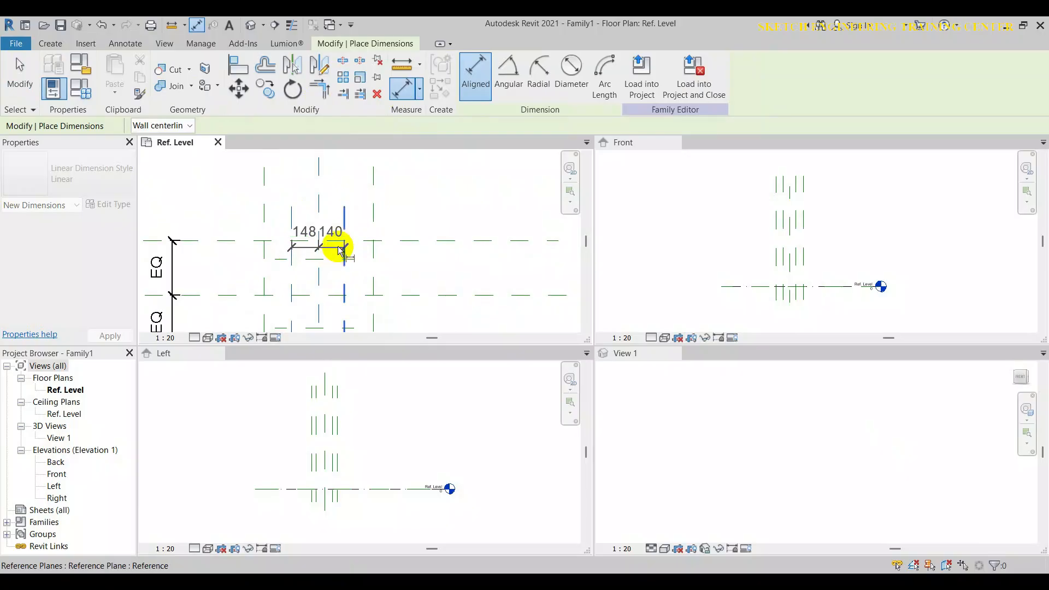
pyautogui.click(309, 247)
pyautogui.click(292, 224)
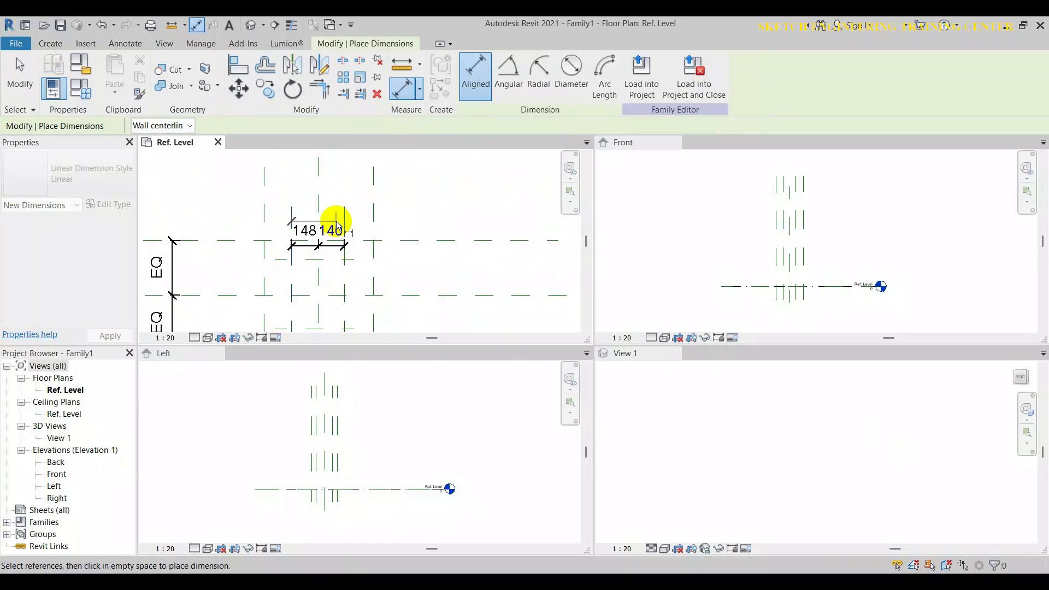
pyautogui.click(339, 218)
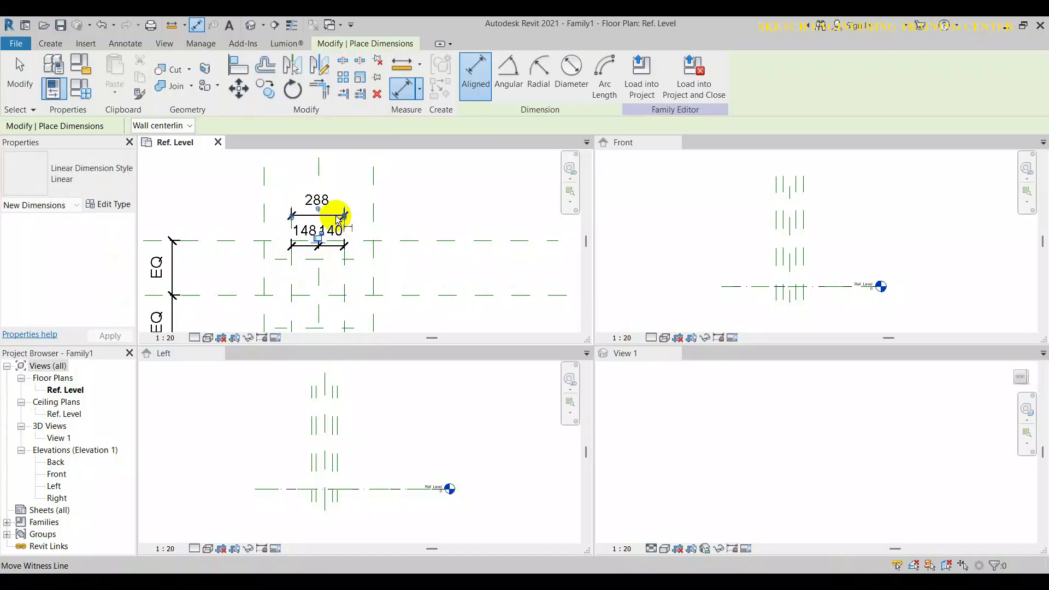
# Dimension the inner horizontal reference planes with a continuous dimension through the center plane and an overall dimension beside it.
pyautogui.scroll(-1, 295, 216)
pyautogui.click(340, 249)
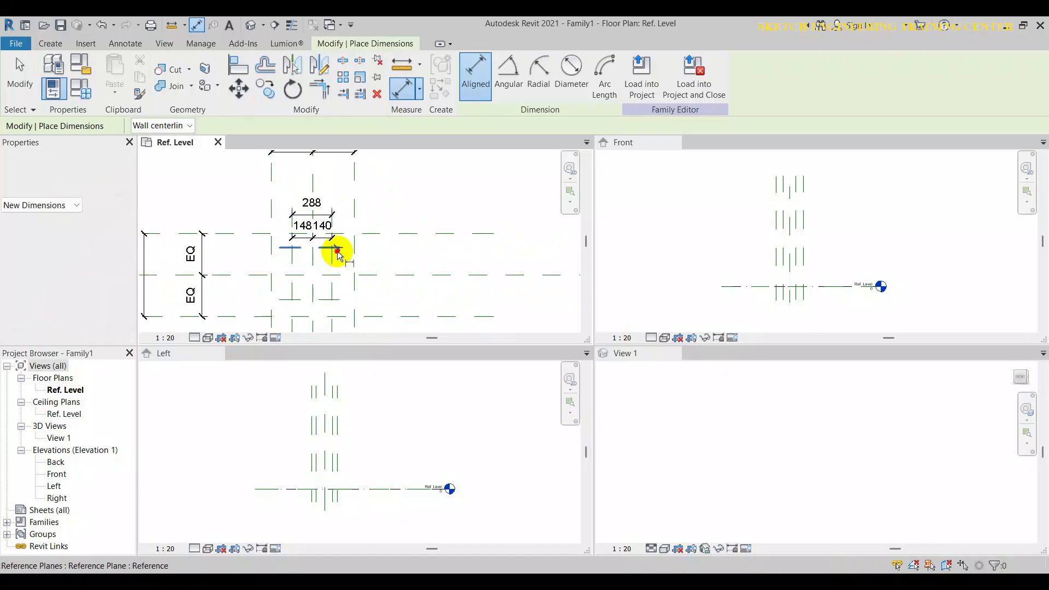
pyautogui.click(338, 275)
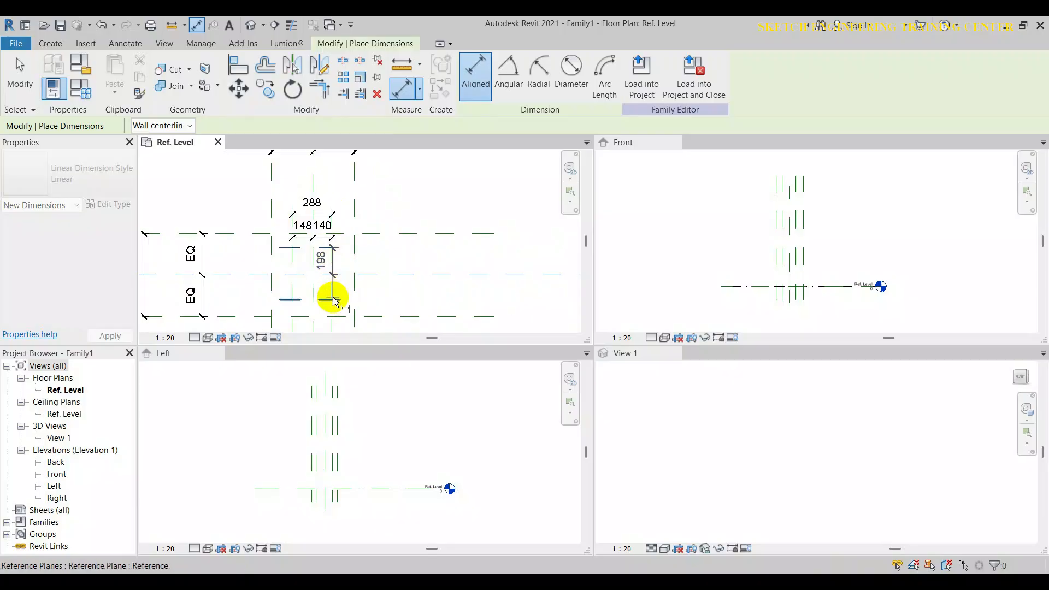
pyautogui.click(333, 292)
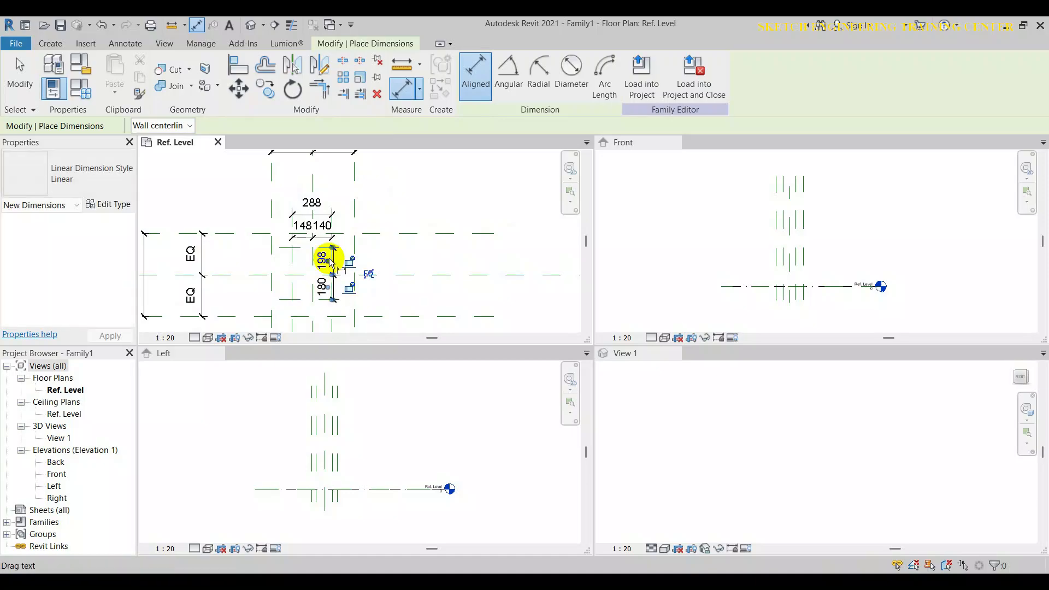
pyautogui.scroll(2, 340, 256)
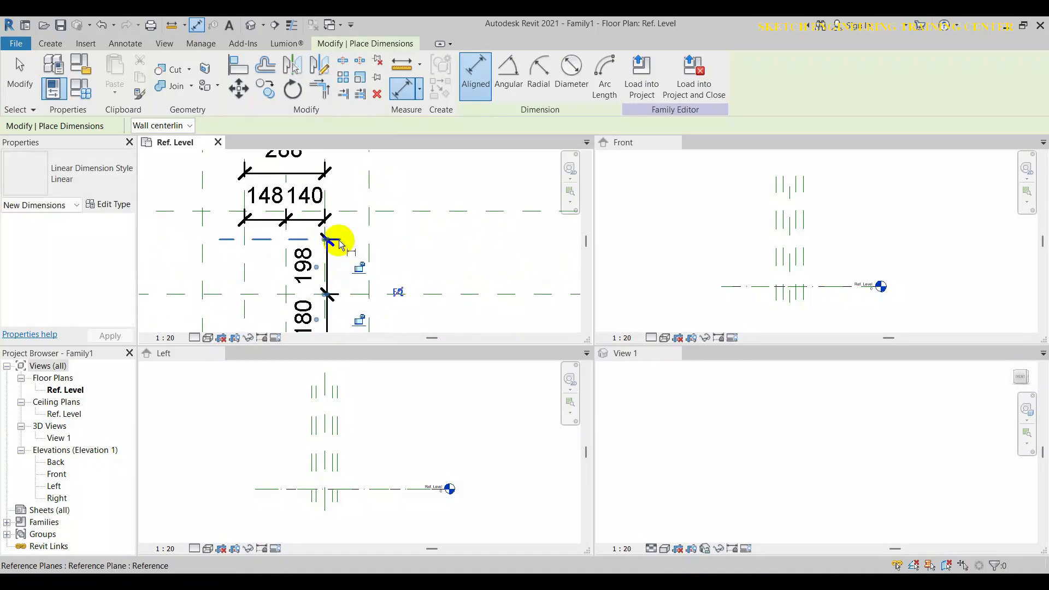
pyautogui.click(339, 241)
pyautogui.scroll(-2, 340, 241)
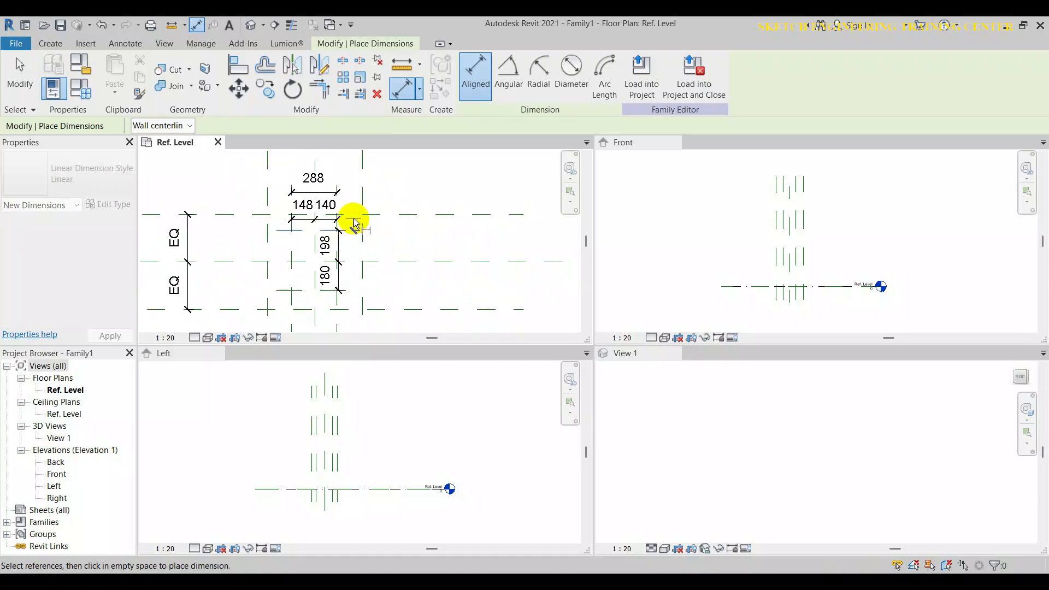
pyautogui.click(350, 290)
pyautogui.click(359, 290)
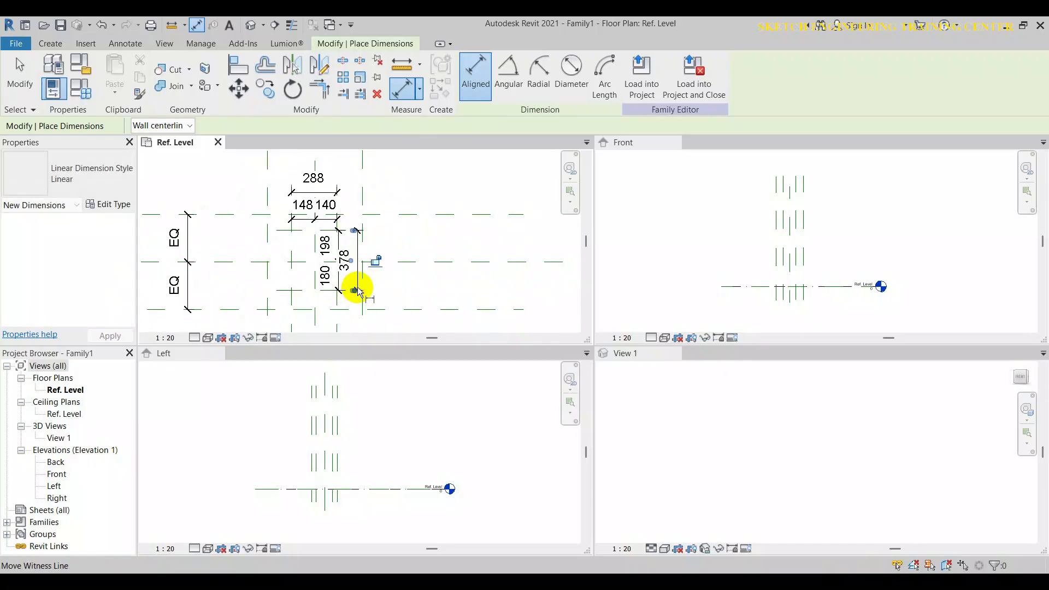
pyautogui.click(20, 77)
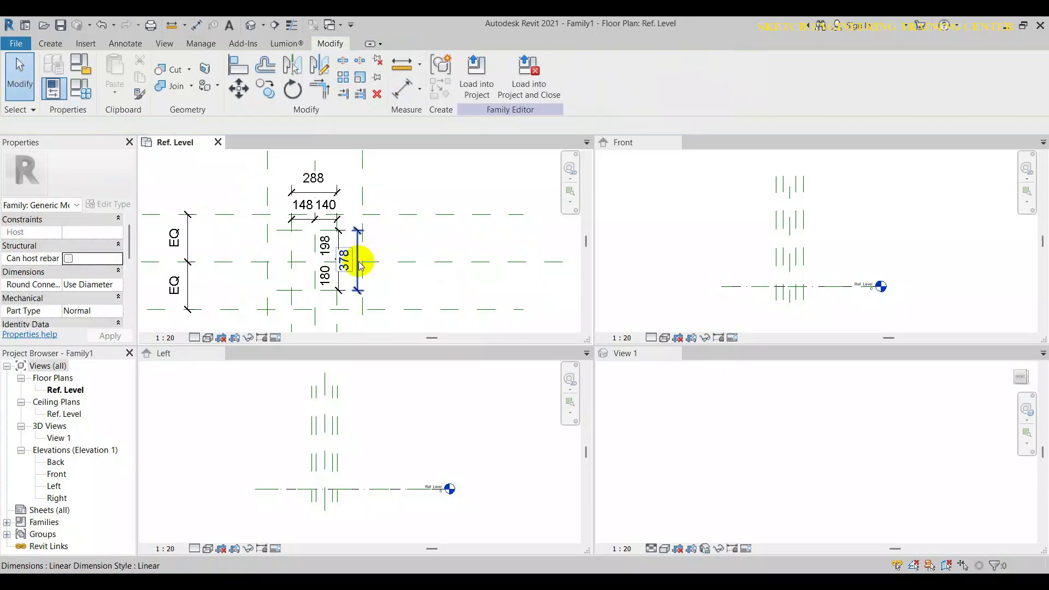
# Label the overall dimension between the inner horizontal reference planes with a new type-based family parameter named Width2.
pyautogui.click(357, 258)
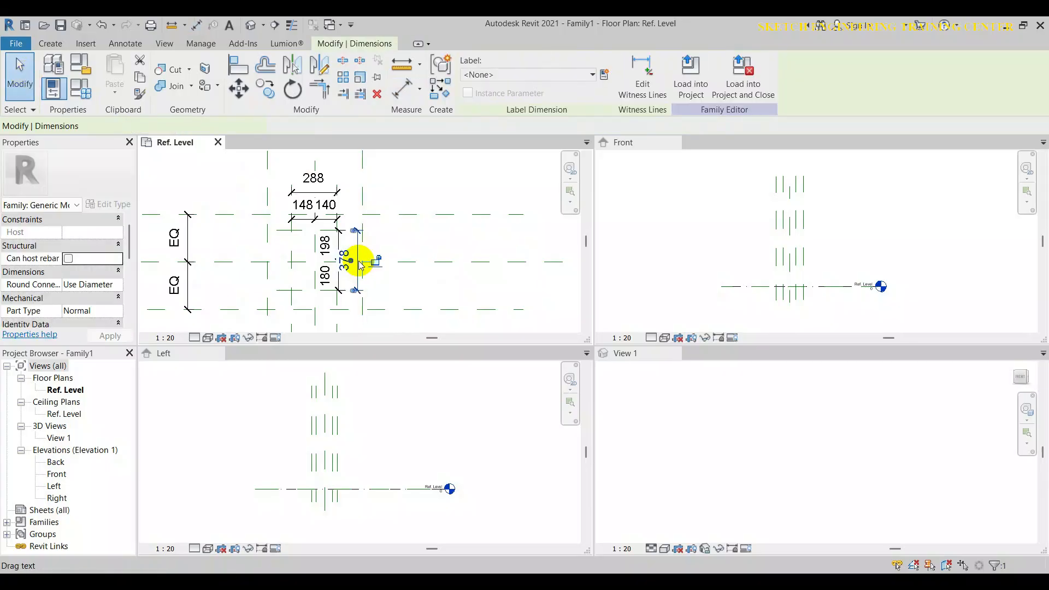
pyautogui.click(605, 74)
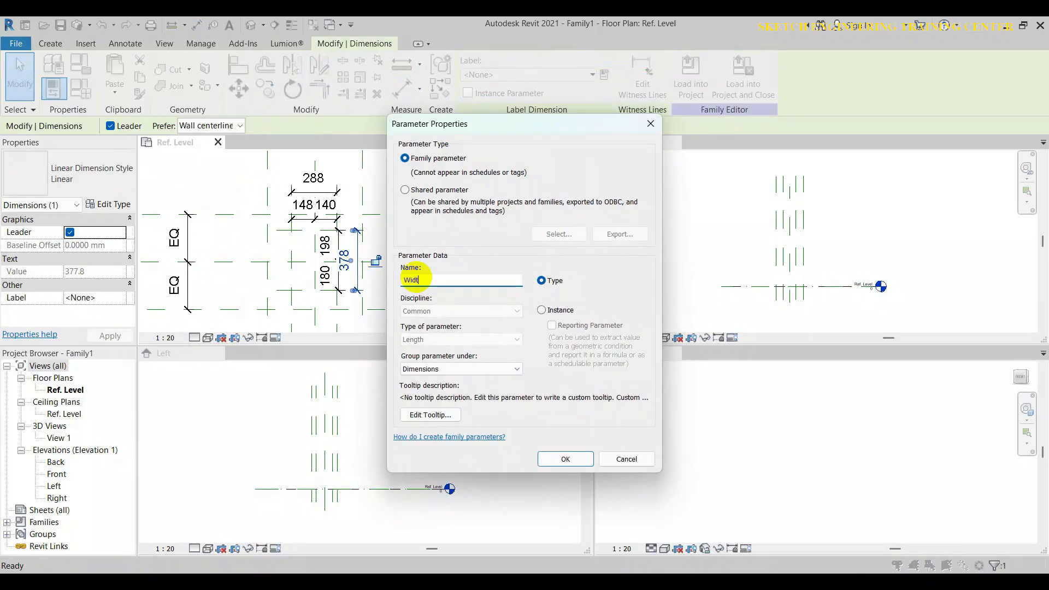
pyautogui.click(574, 459)
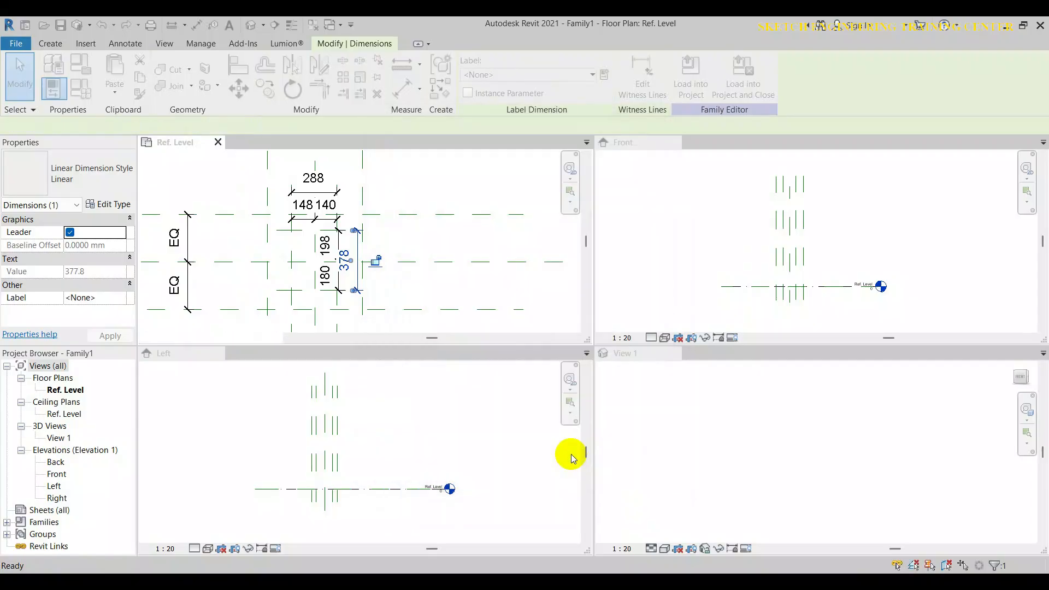
# Apply the equality (EQ) constraint to the continuous dimensions of the inner planes, first the horizontal set and then the vertical set.
pyautogui.click(339, 284)
pyautogui.click(386, 265)
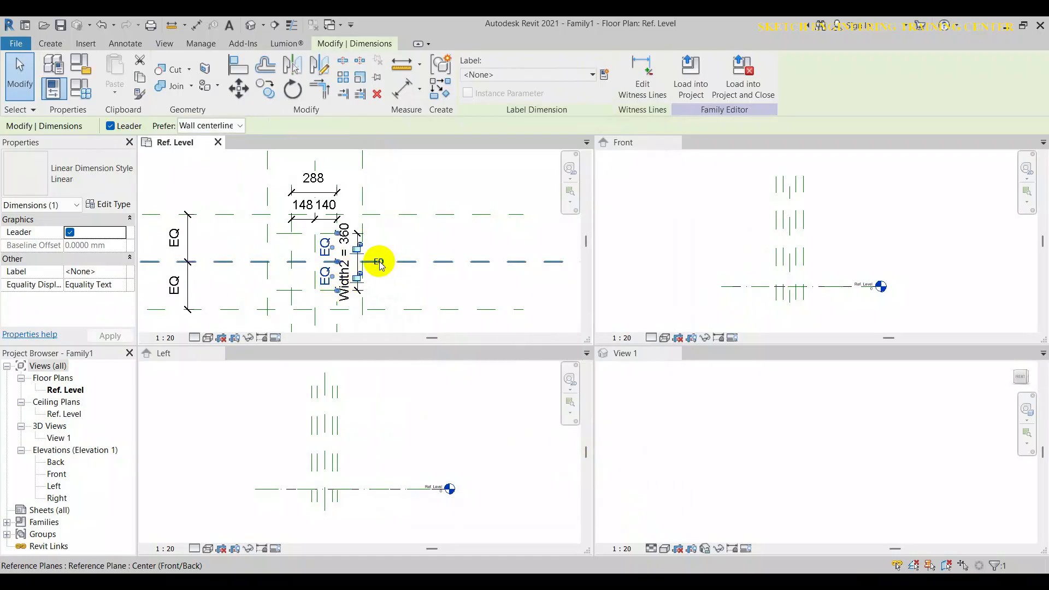
pyautogui.click(408, 247)
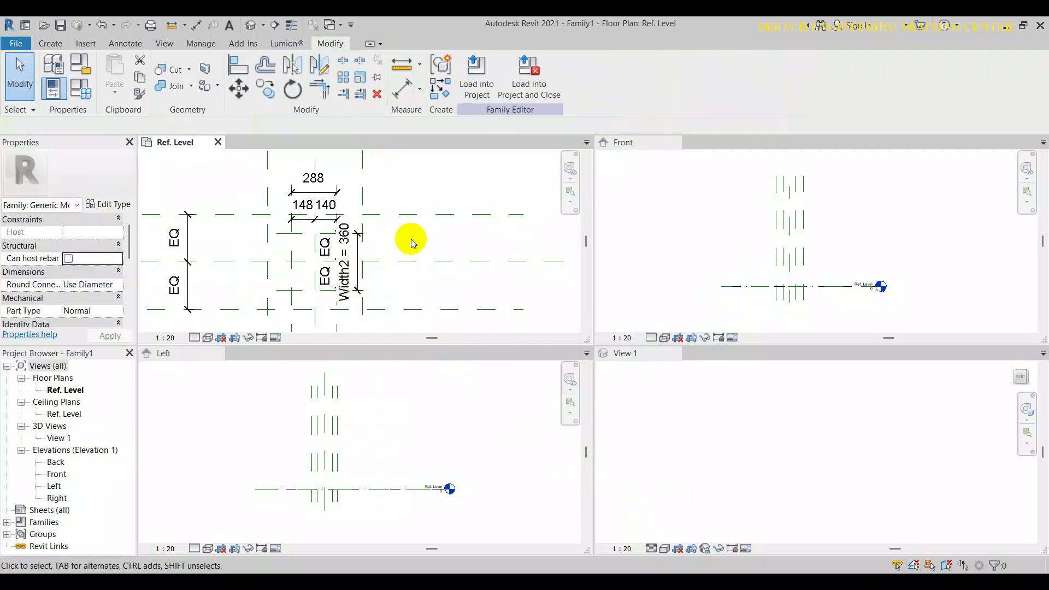
pyautogui.click(304, 214)
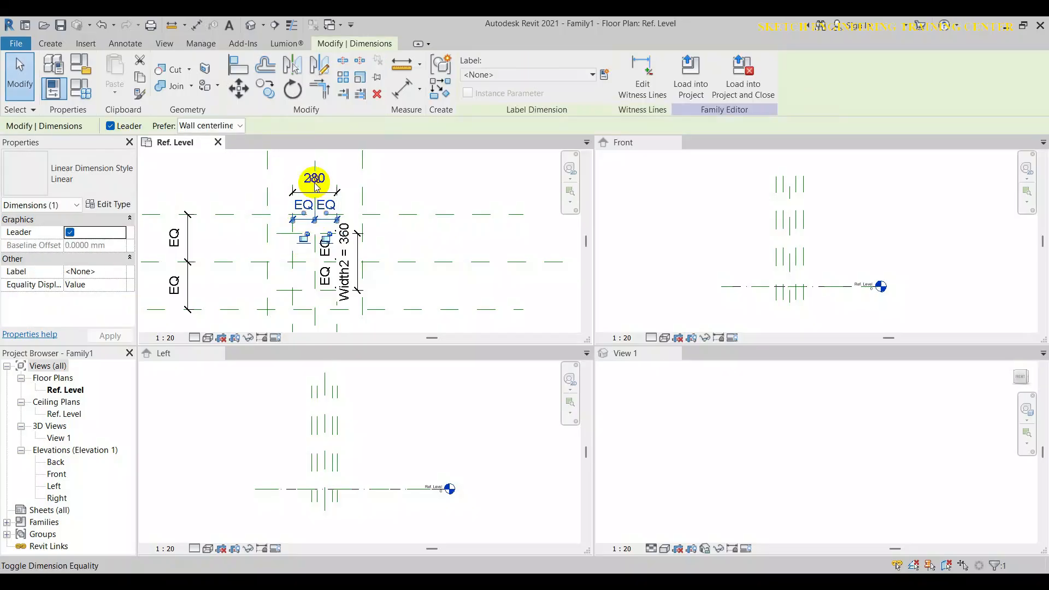
pyautogui.click(434, 188)
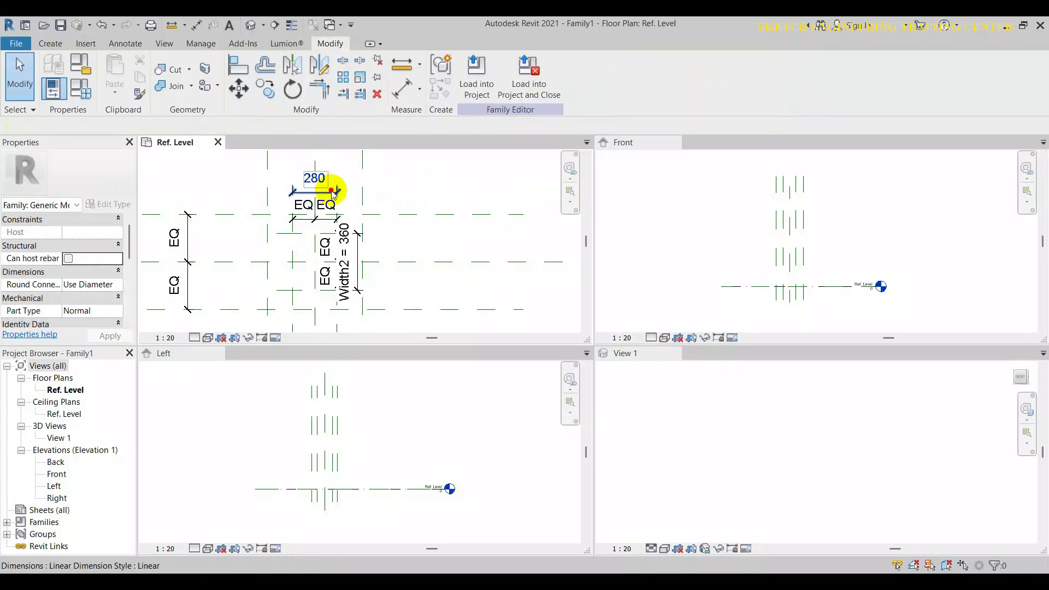
# Label the overall dimension between the inner vertical reference planes with a new type-based family parameter named Length2.
pyautogui.click(333, 193)
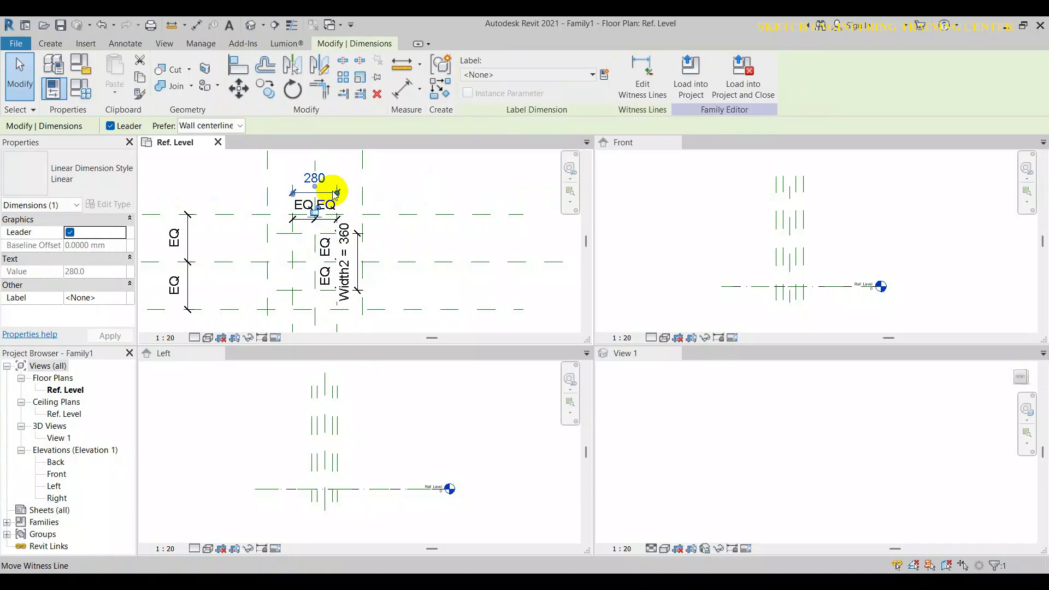
pyautogui.click(605, 75)
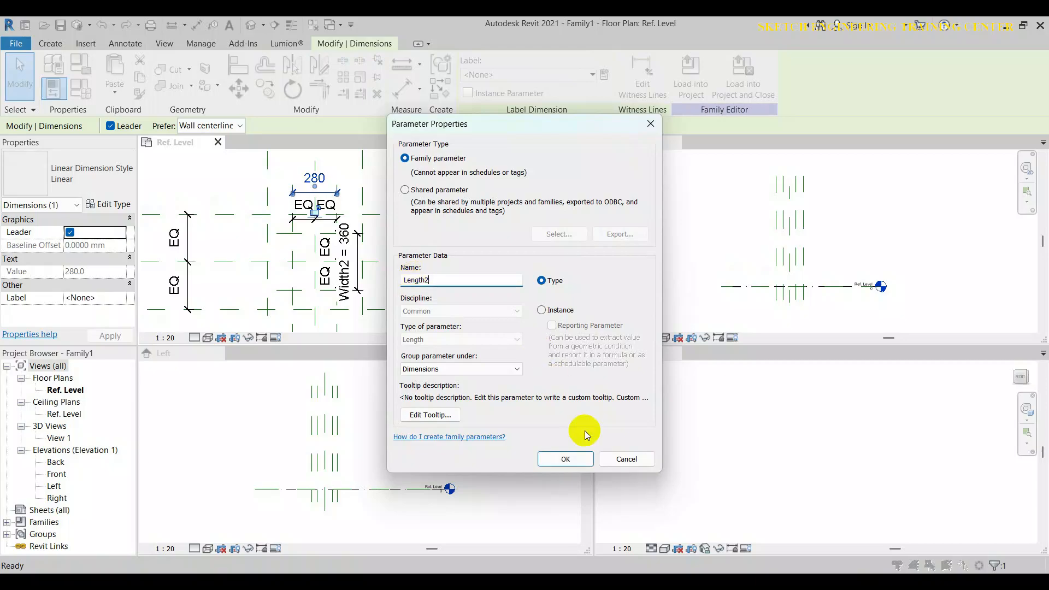
pyautogui.click(567, 458)
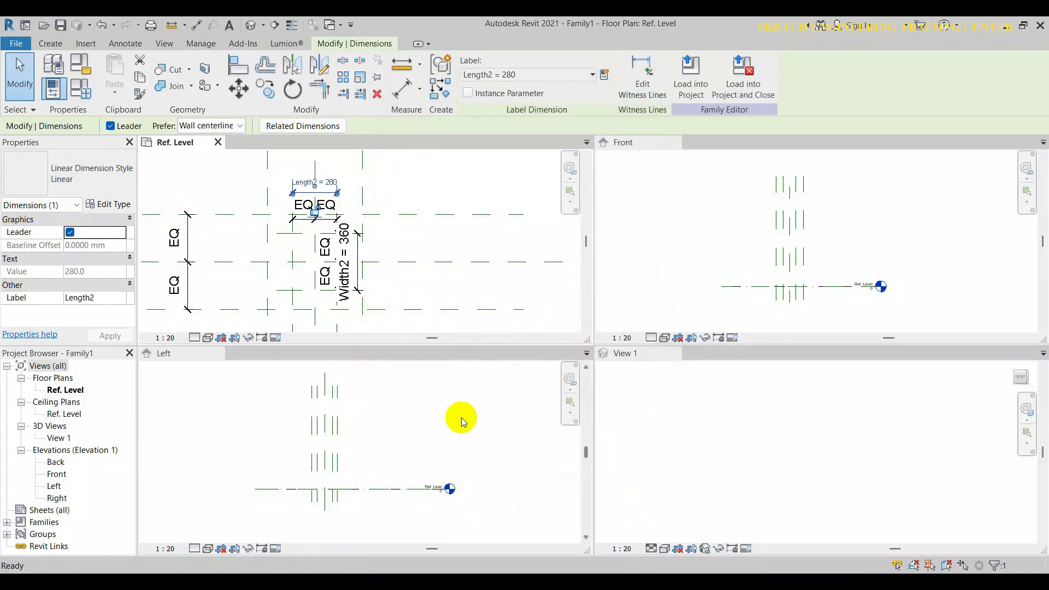
pyautogui.click(414, 178)
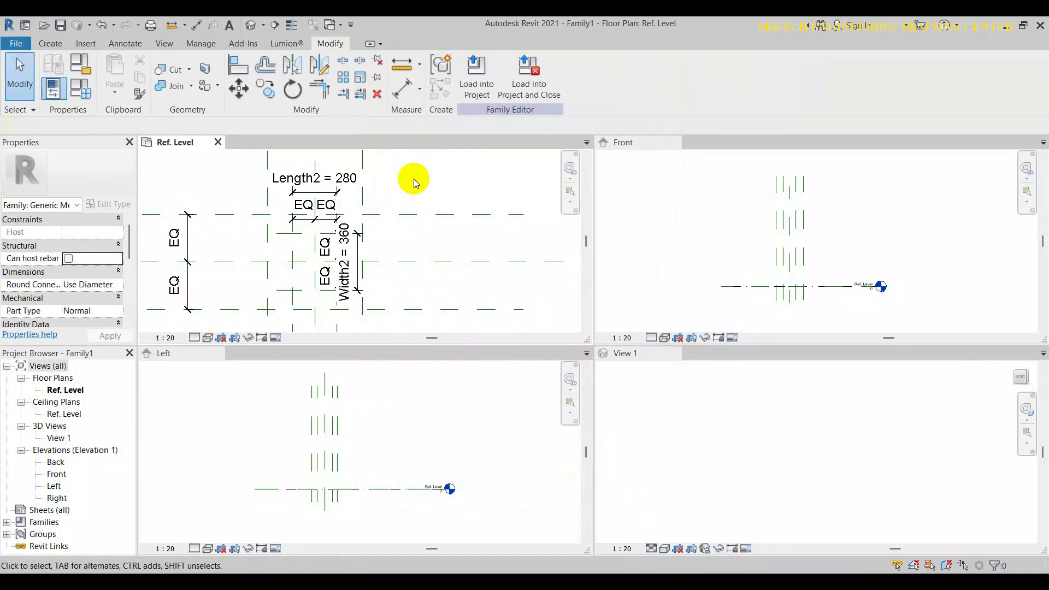
# Set the Length2 and Width2 family parameters to 300 mm each in Family Types and apply them.
pyautogui.click(85, 96)
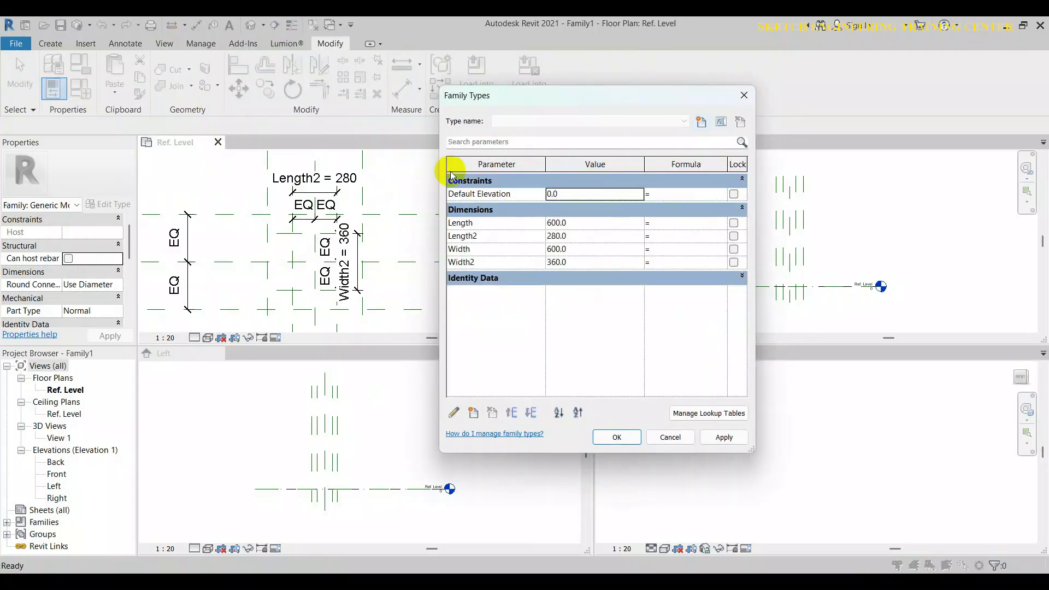
pyautogui.click(511, 237)
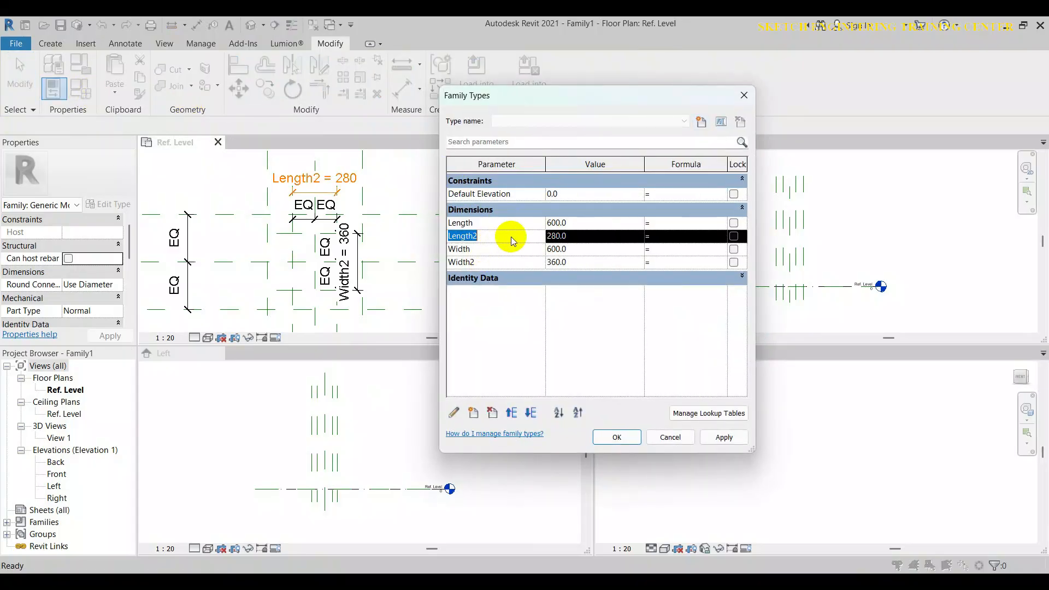
pyautogui.click(568, 238)
pyautogui.doubleClick(568, 238)
pyautogui.write('300')
pyautogui.click(568, 262)
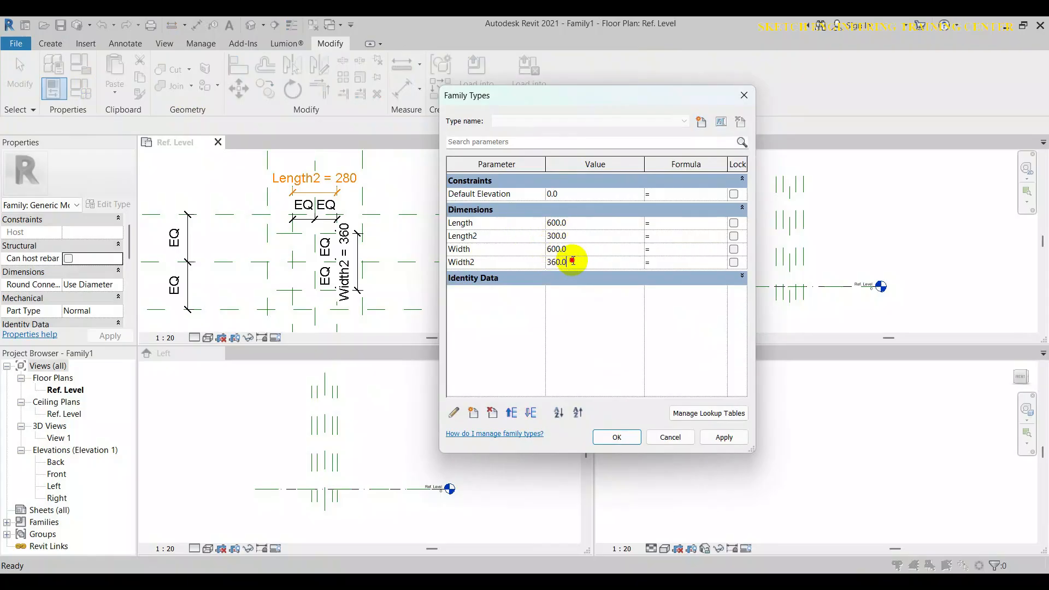
pyautogui.moveTo(572, 261); pyautogui.dragTo(543, 265)
pyautogui.write('300')
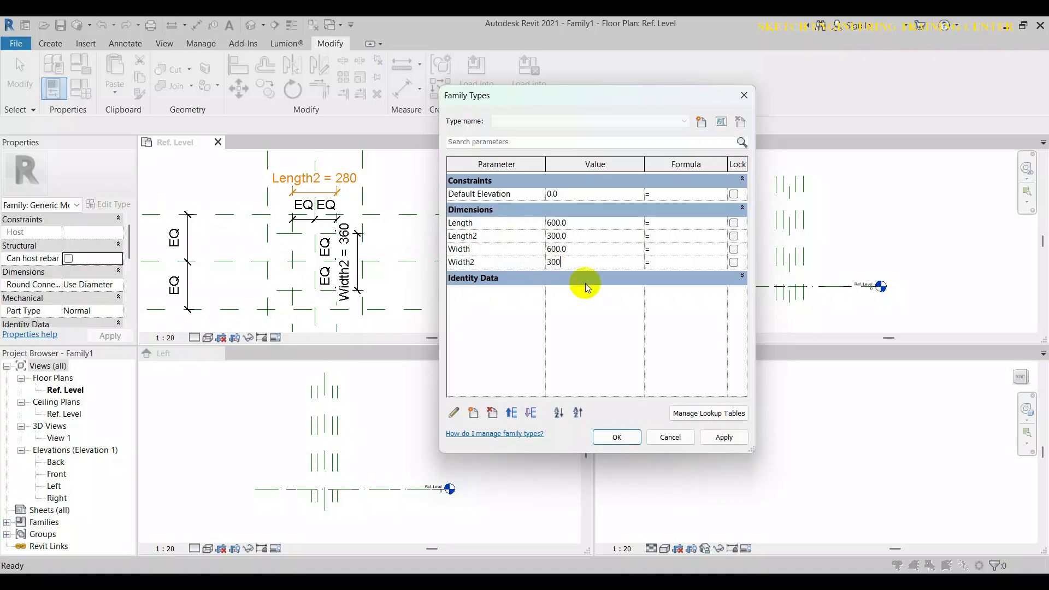
pyautogui.click(720, 437)
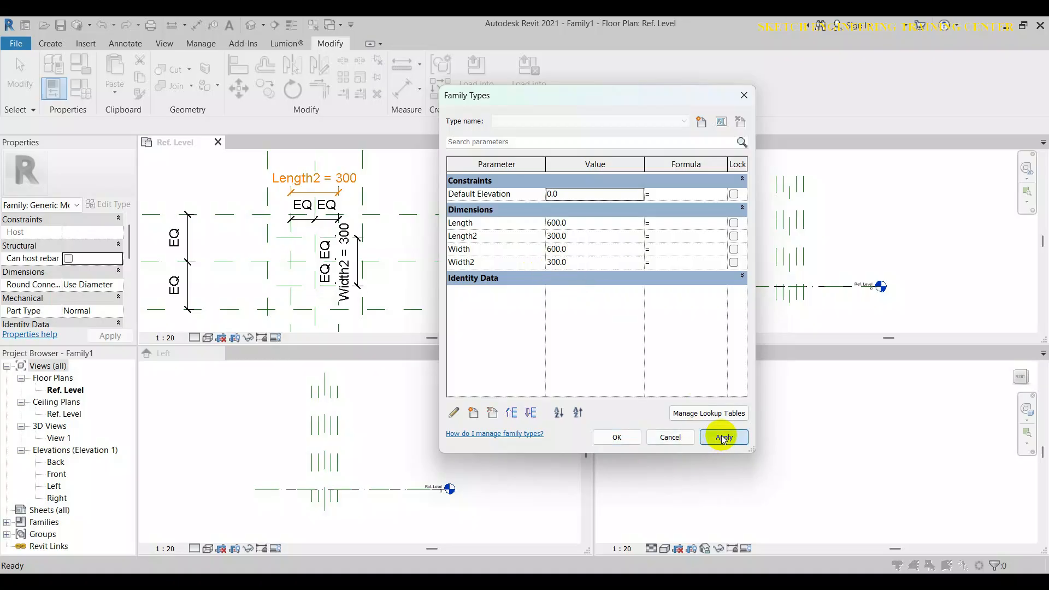
pyautogui.click(619, 438)
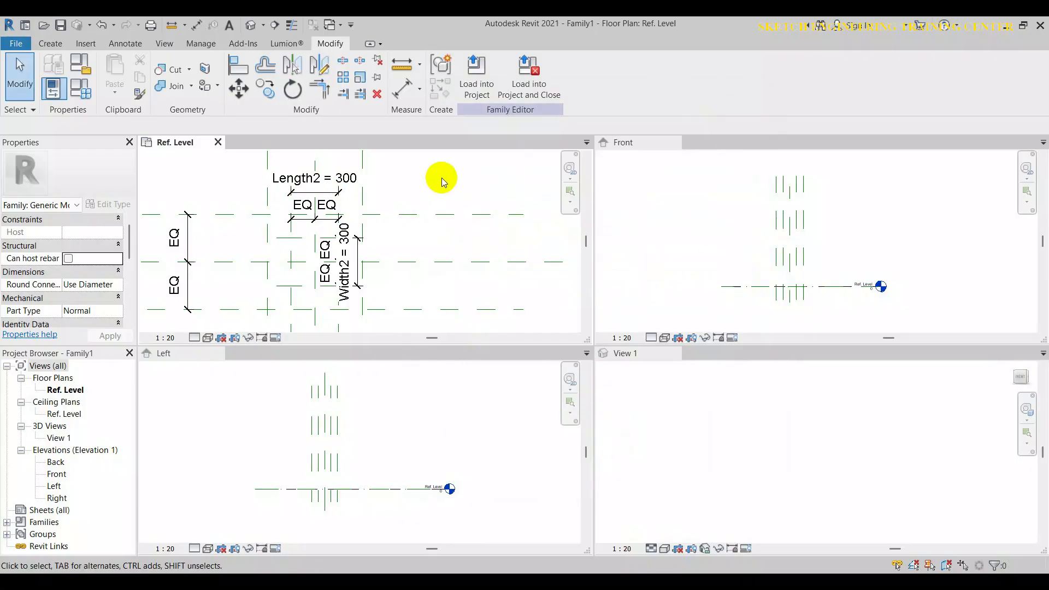
pyautogui.scroll(-3, 435, 194)
pyautogui.moveTo(461, 238); pyautogui.dragTo(449, 241, button='middle')
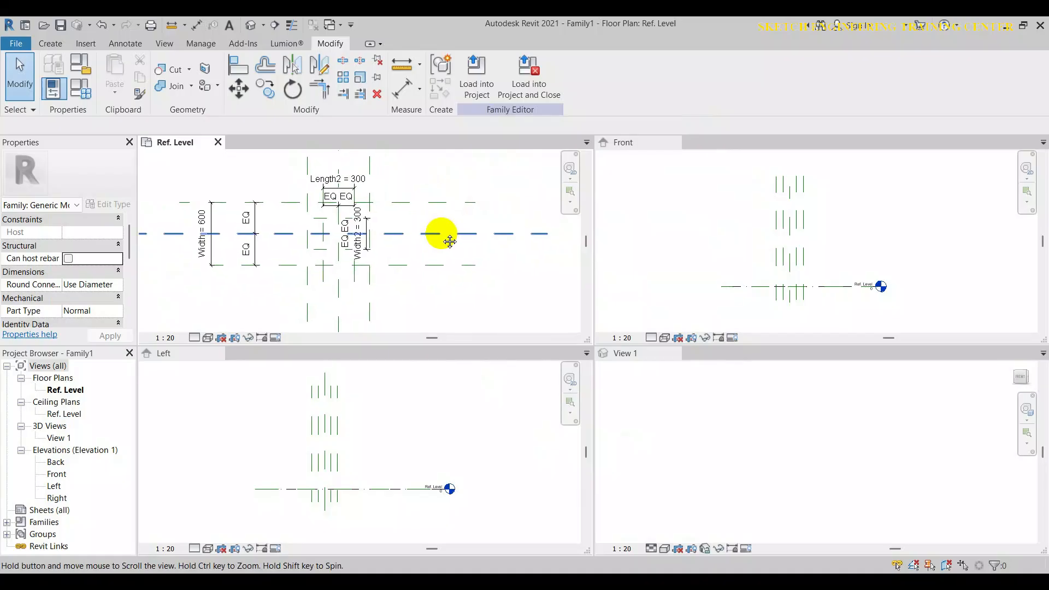
pyautogui.scroll(3, 377, 256)
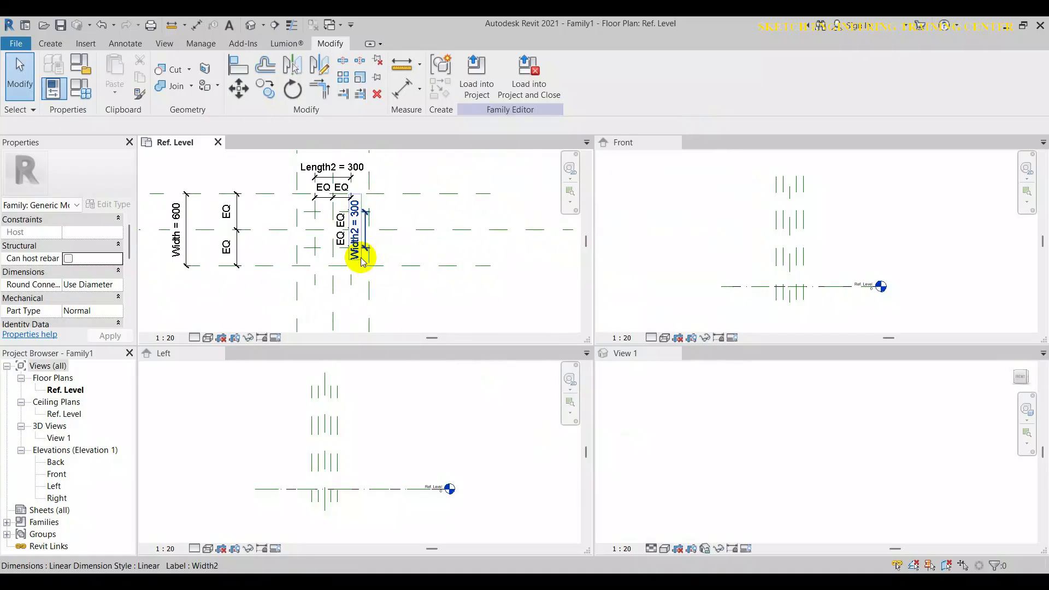
pyautogui.moveTo(436, 271); pyautogui.dragTo(411, 273, button='middle')
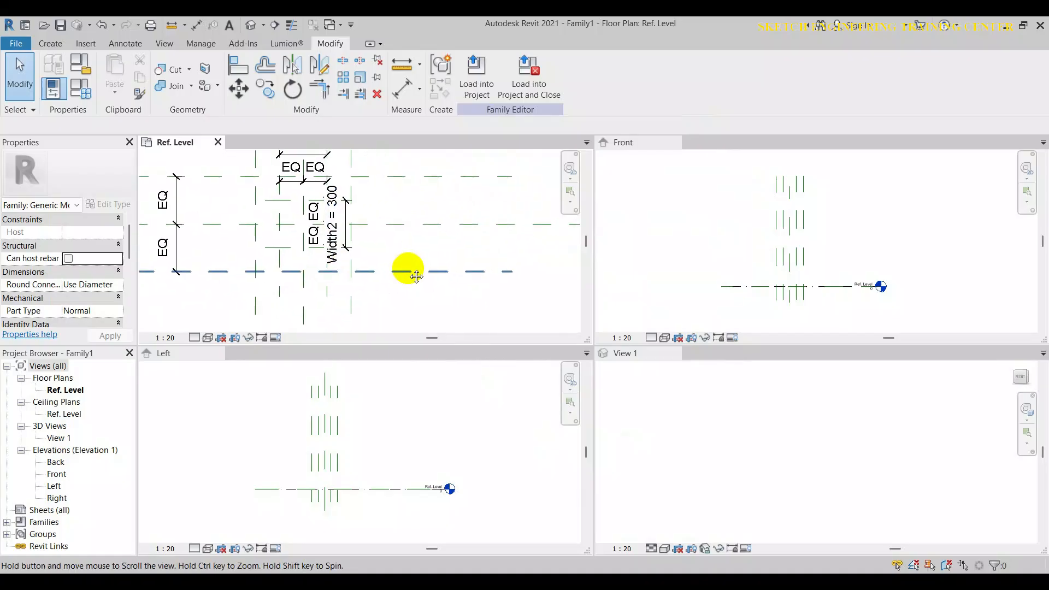
# Draw a horizontal reference plane about 270 mm above Ref. Level in the Front elevation, crossing all the vertical reference planes.
pyautogui.click(743, 245)
pyautogui.moveTo(740, 241); pyautogui.dragTo(670, 273, button='middle')
pyautogui.scroll(2, 678, 259)
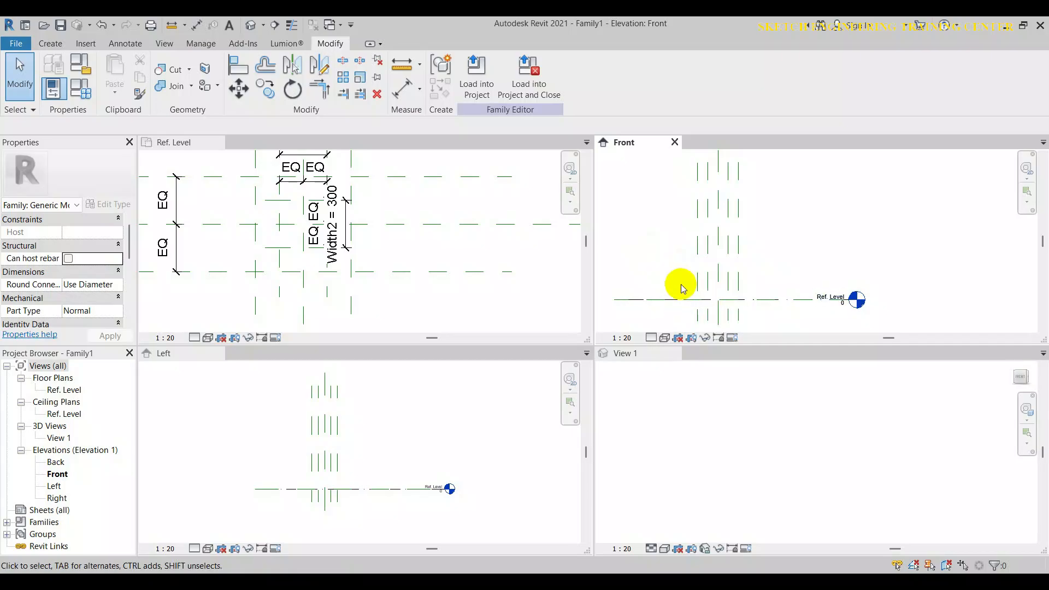
pyautogui.click(51, 43)
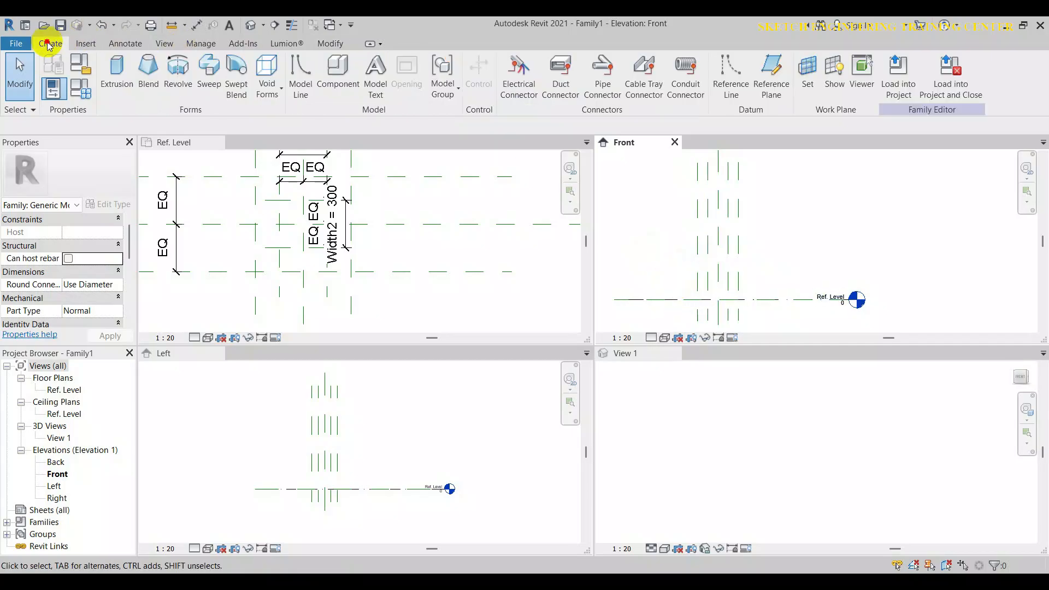
pyautogui.click(789, 89)
pyautogui.click(654, 282)
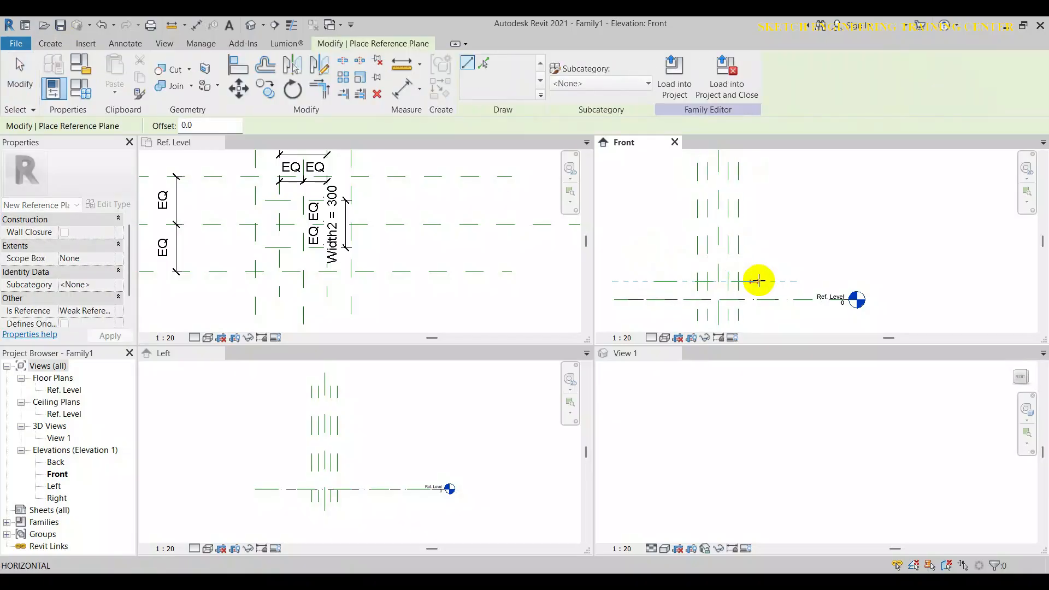
pyautogui.click(783, 279)
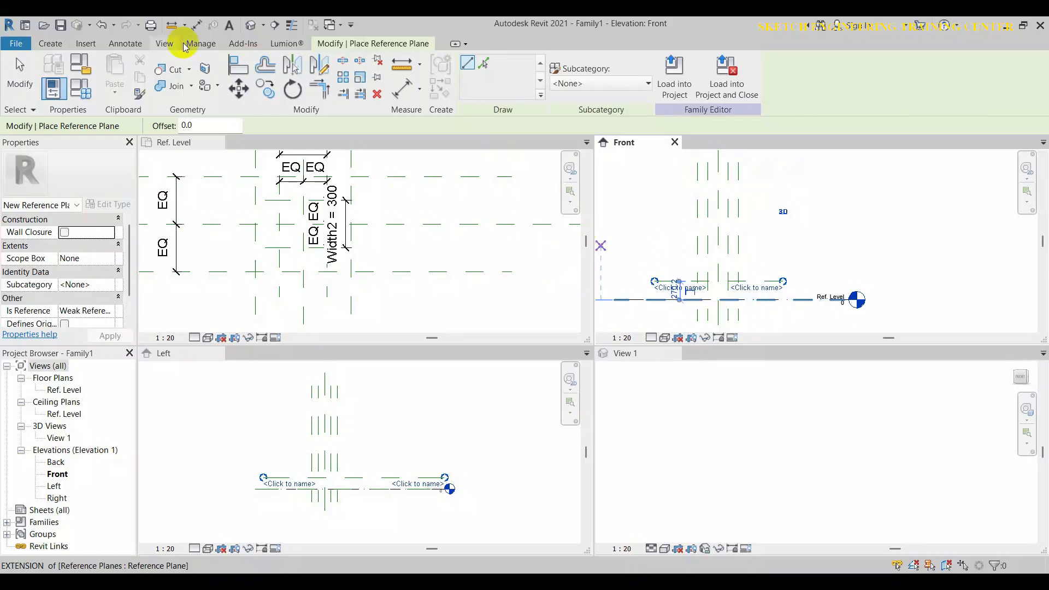
pyautogui.click(17, 71)
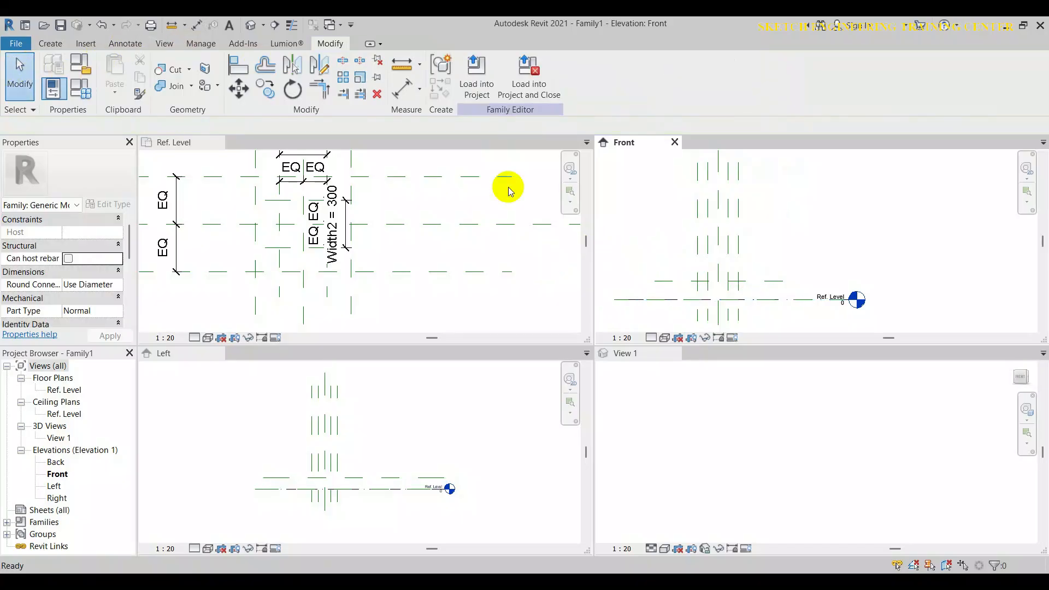
# Place an aligned dimension between the new horizontal reference plane and Ref. Level in the Front elevation.
pyautogui.click(676, 285)
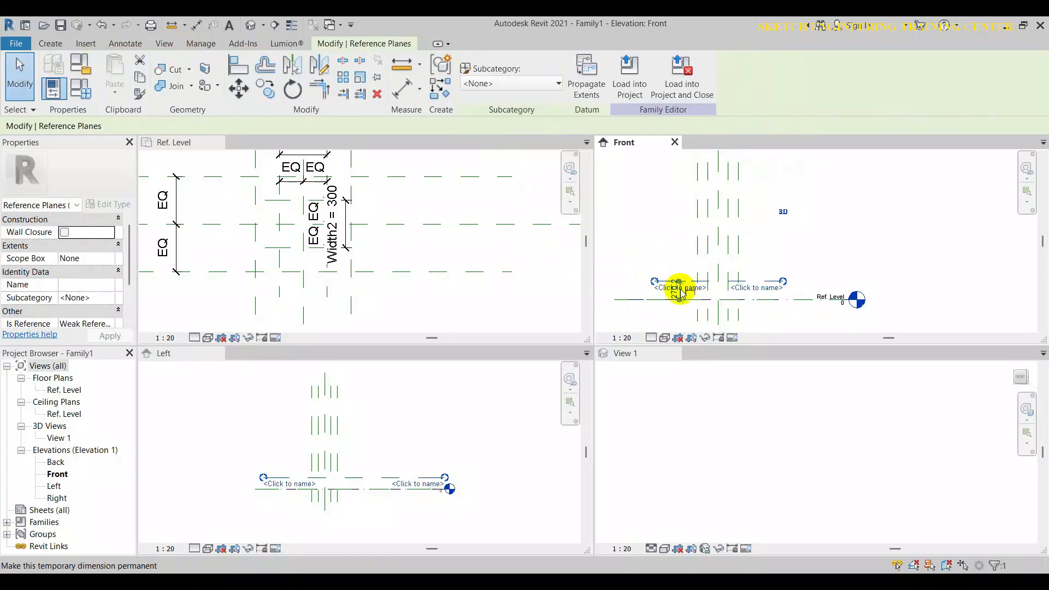
pyautogui.scroll(3, 674, 298)
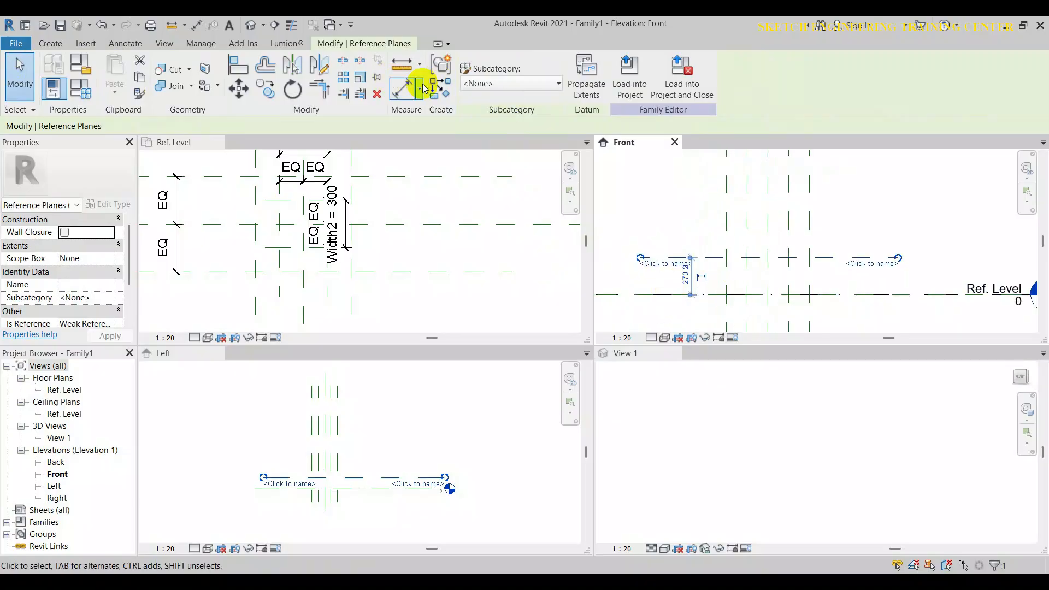
pyautogui.click(406, 95)
pyautogui.click(674, 257)
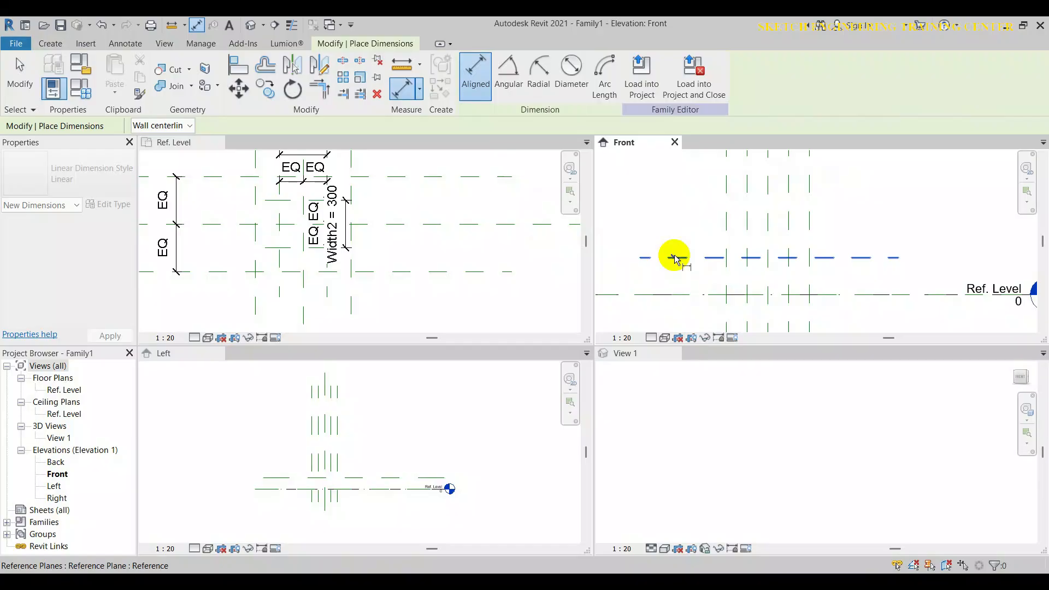
pyautogui.click(676, 295)
pyautogui.click(669, 283)
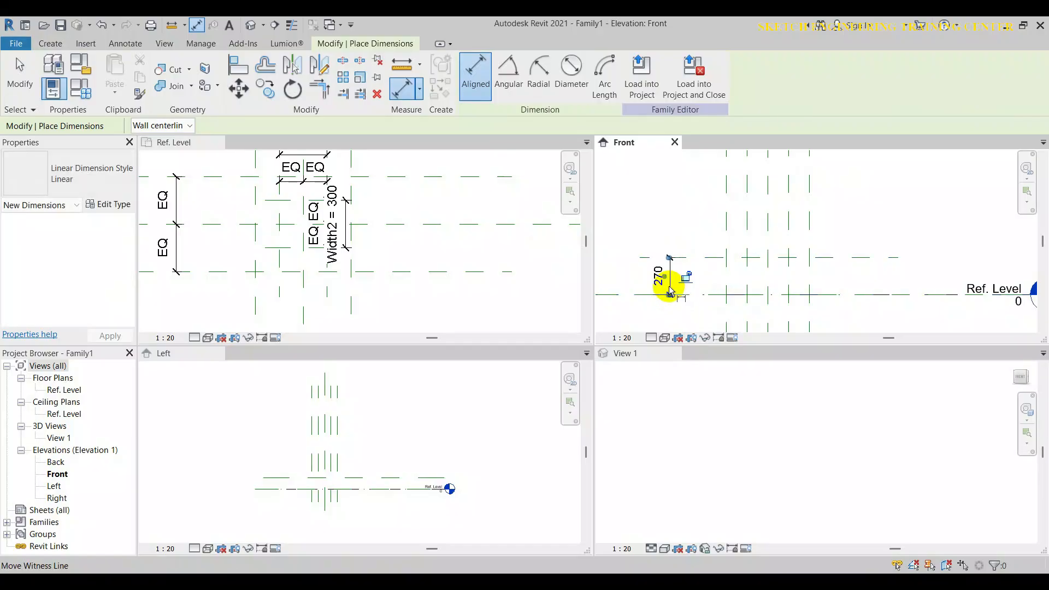
pyautogui.click(23, 88)
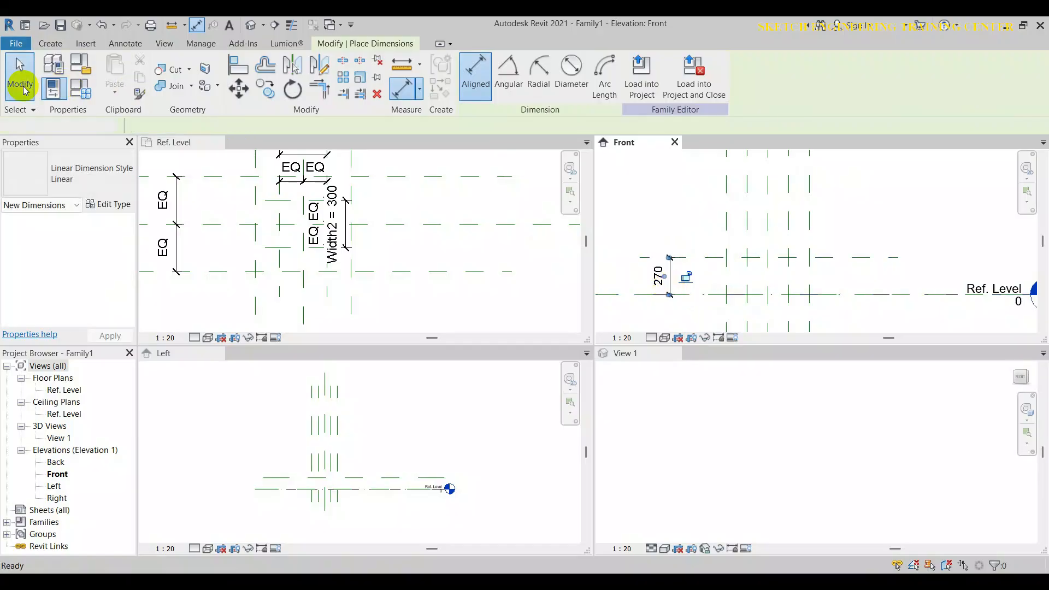
# Label the vertical dimension above Ref. Level with a new instance-based family parameter named Height.
pyautogui.click(660, 280)
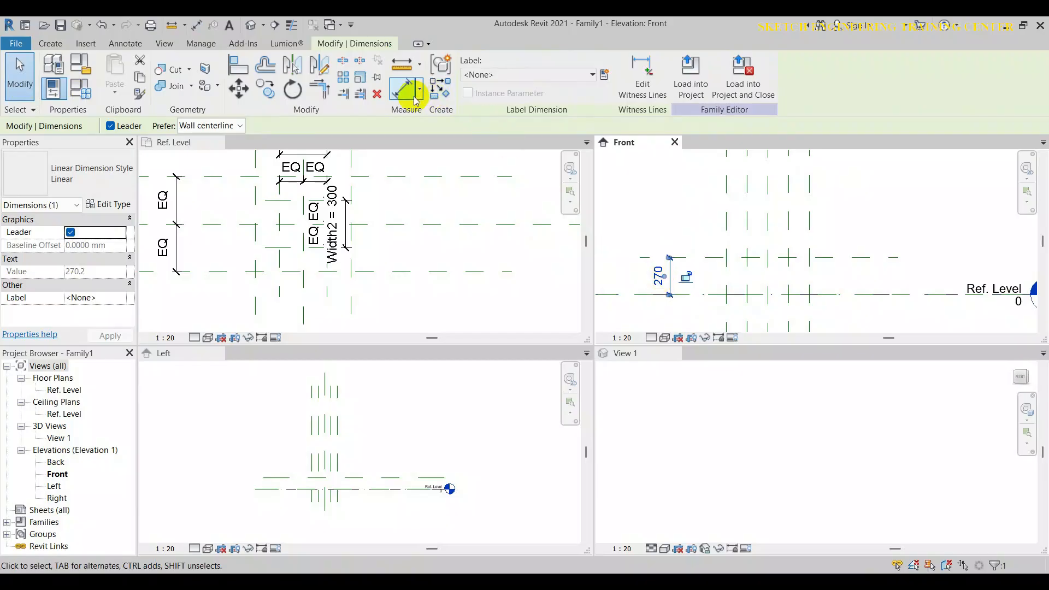
pyautogui.click(605, 75)
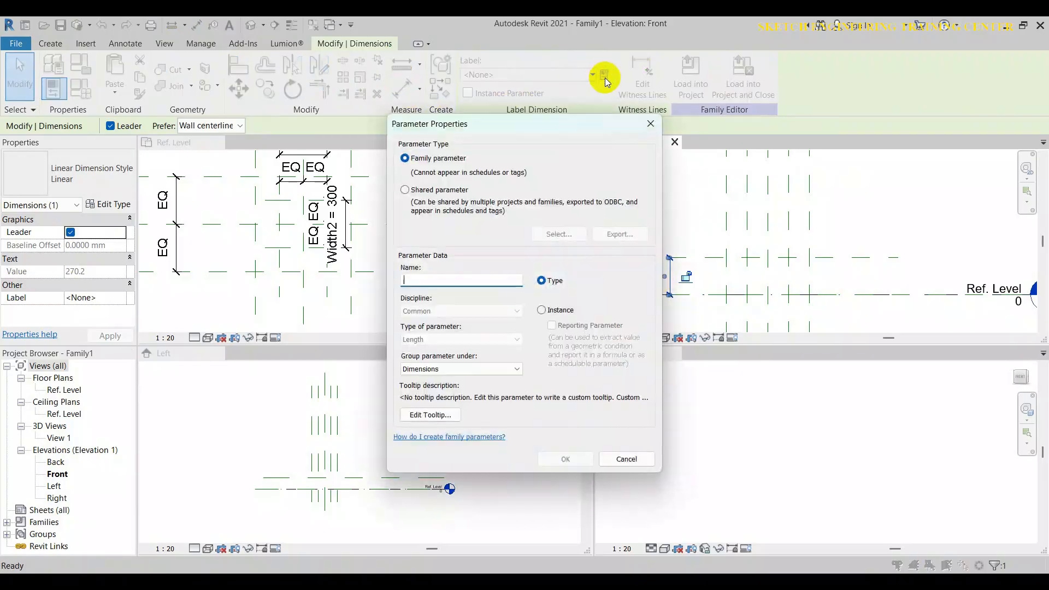
pyautogui.click(541, 310)
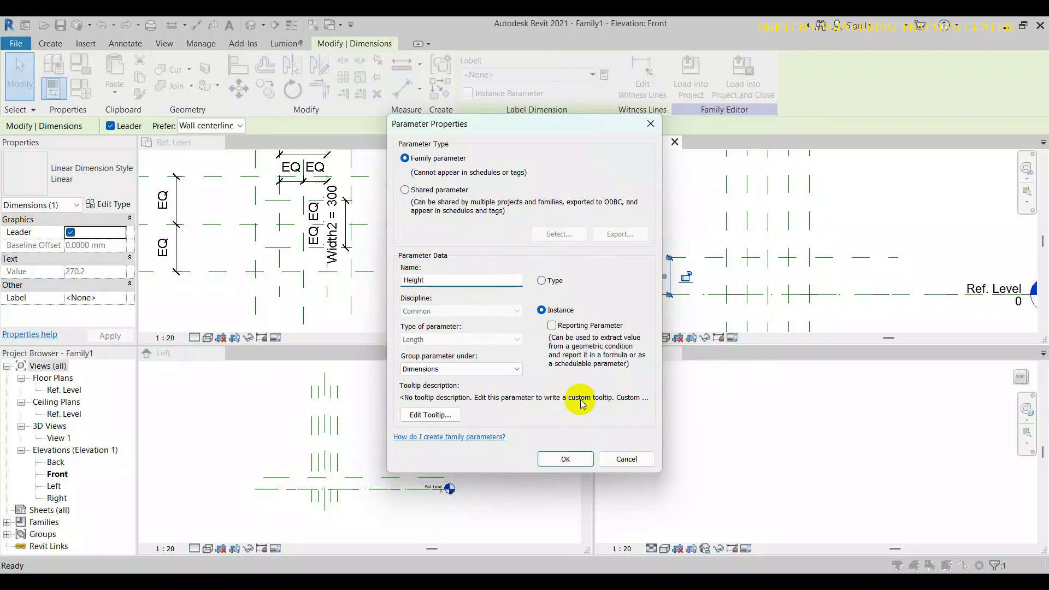
pyautogui.click(569, 459)
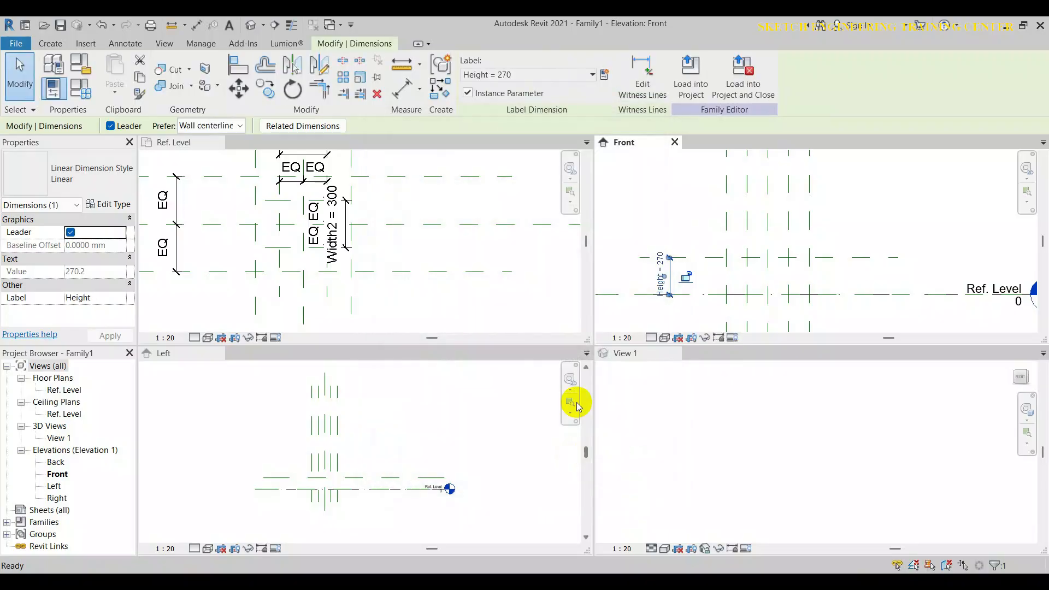
# Set the Height family parameter to 100 mm in Family Types and apply it.
pyautogui.click(83, 91)
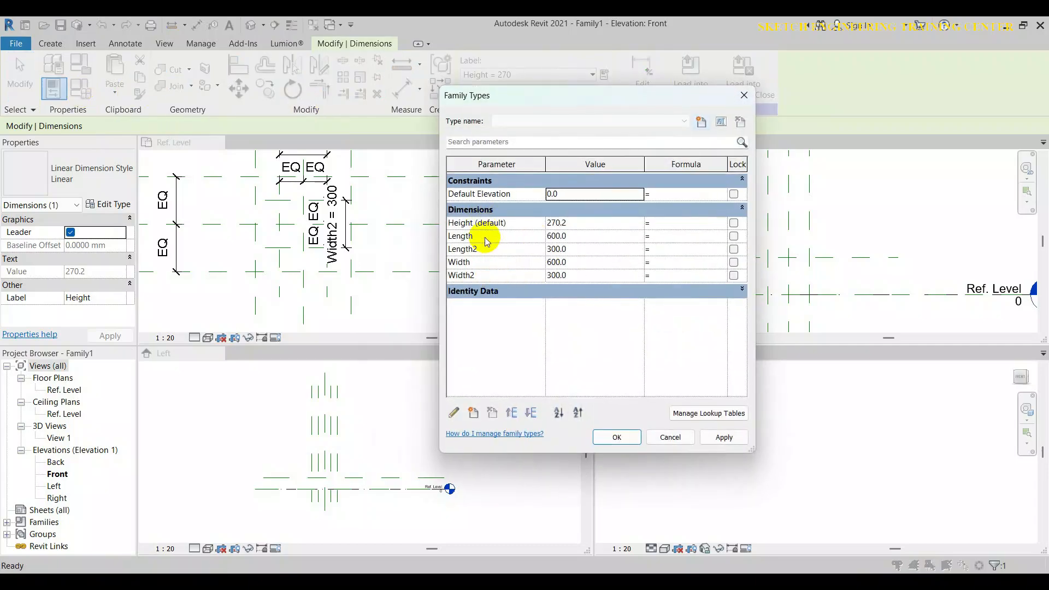
pyautogui.click(555, 224)
pyautogui.click(577, 223)
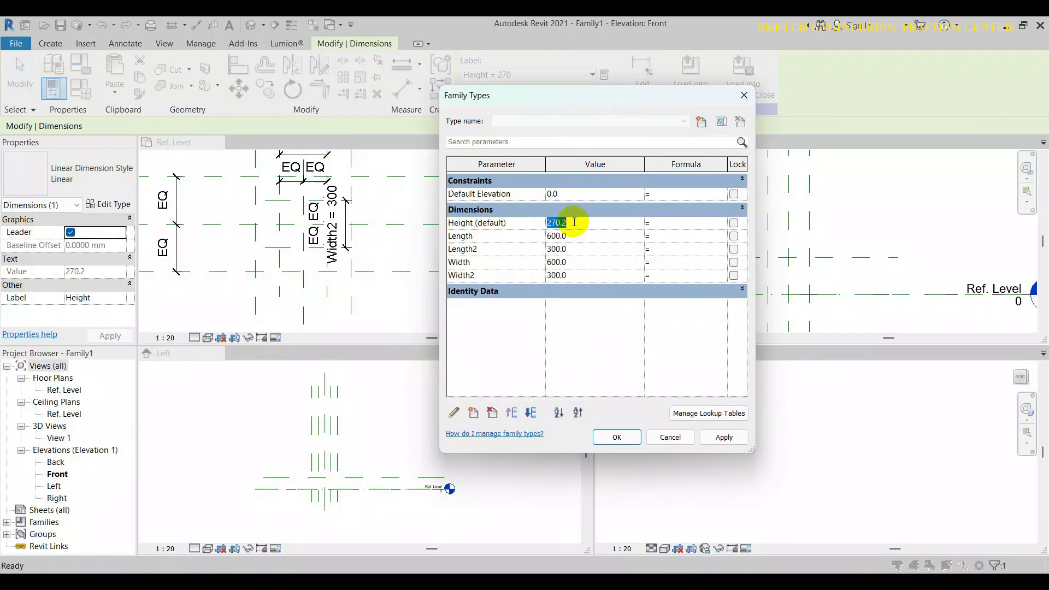
pyautogui.write('1')
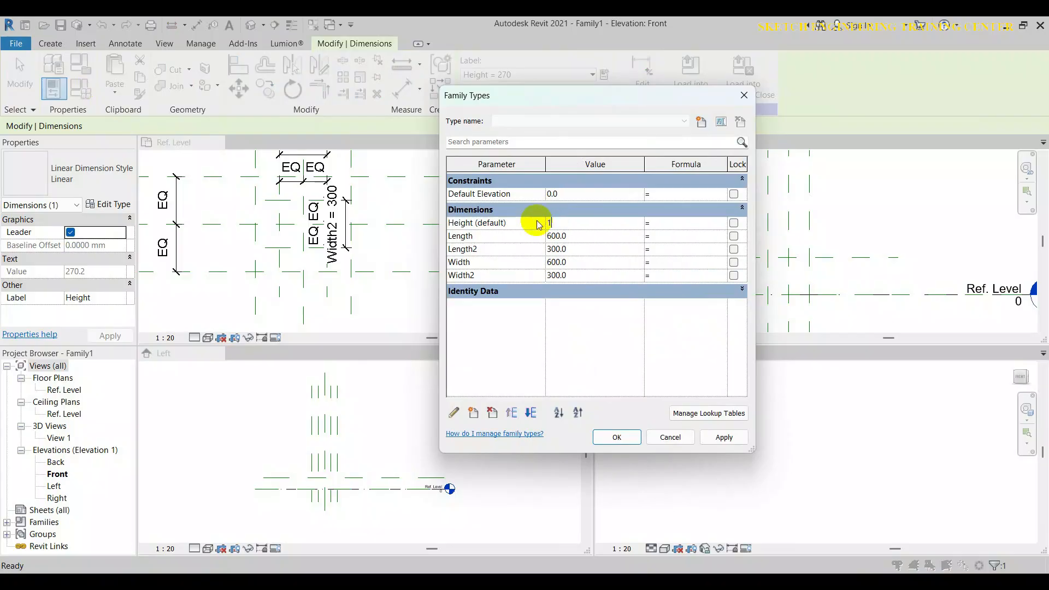
pyautogui.write('00')
pyautogui.click(725, 437)
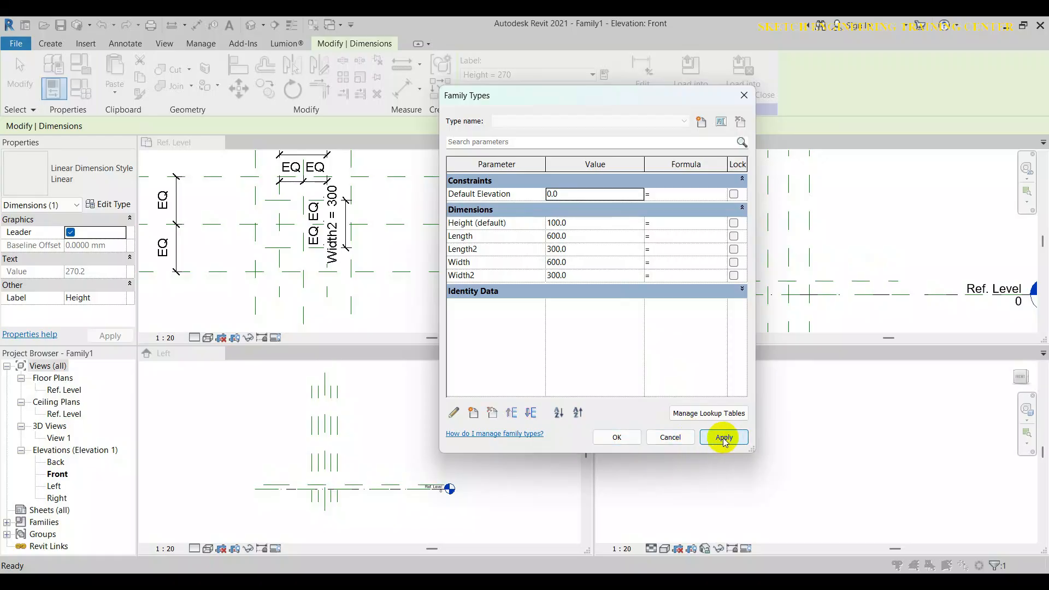
pyautogui.click(618, 437)
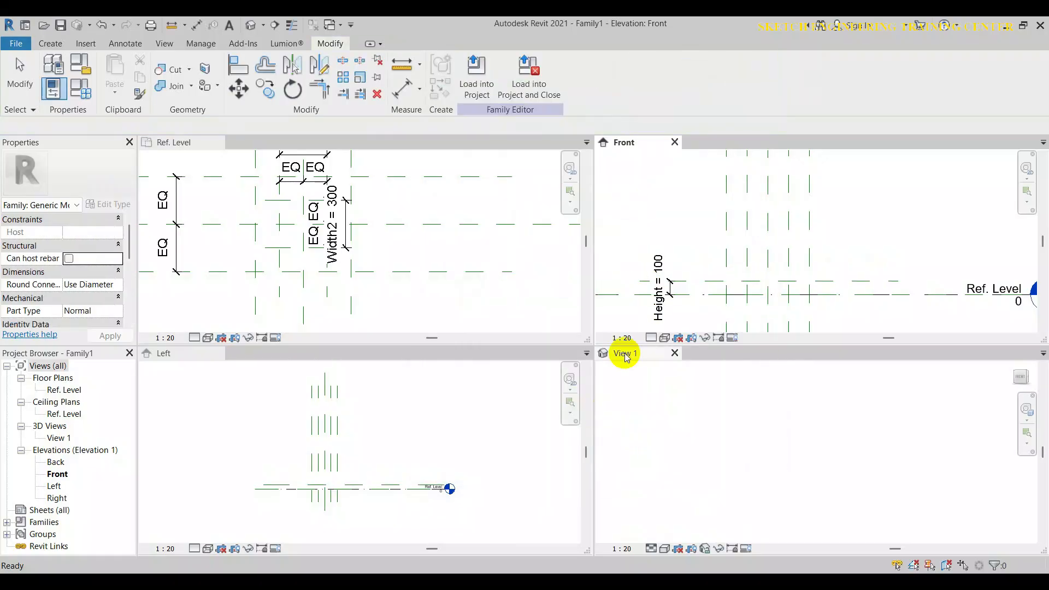
pyautogui.moveTo(688, 239); pyautogui.dragTo(715, 224, button='middle')
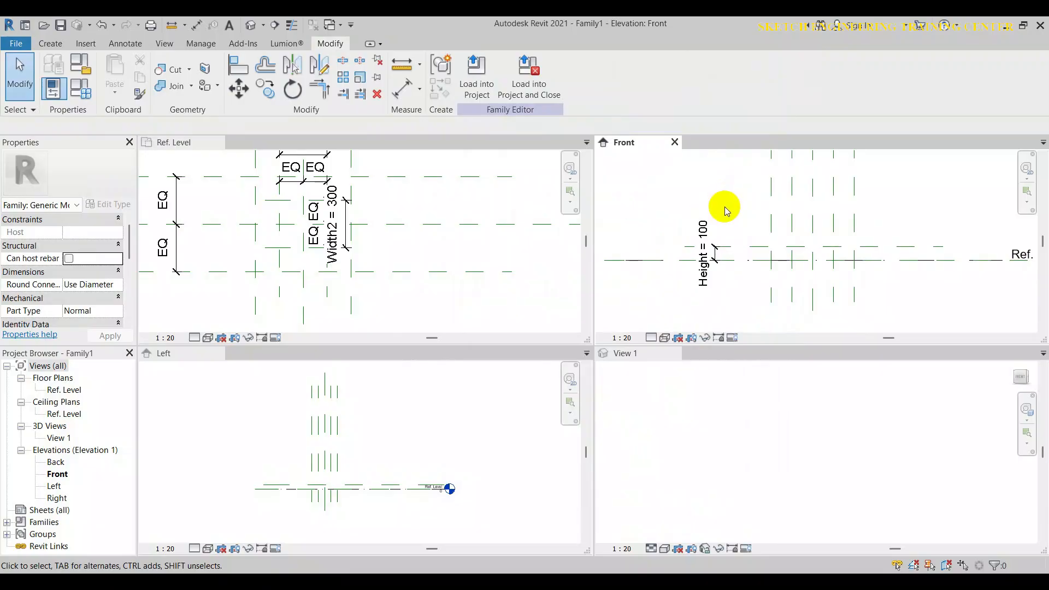
pyautogui.scroll(-2, 722, 211)
pyautogui.moveTo(672, 235); pyautogui.dragTo(703, 241, button='middle')
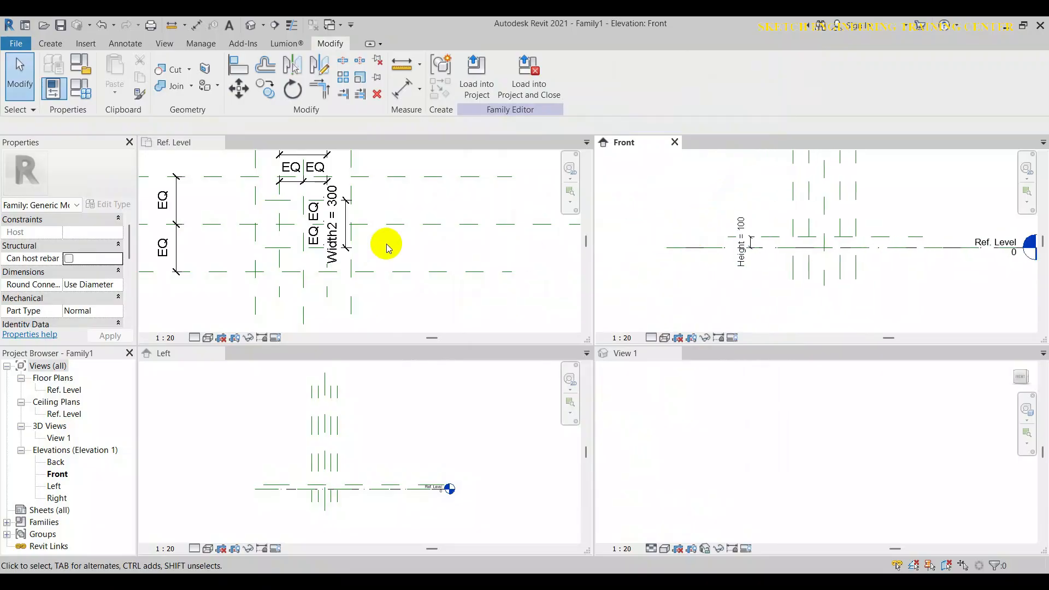
# Sketch a 600 by 600 mm rectangular blend base on the outer reference planes in the Ref. Level plan and lock its edges to them.
pyautogui.click(410, 251)
pyautogui.moveTo(410, 251); pyautogui.dragTo(408, 265, button='middle')
pyautogui.scroll(-2, 410, 264)
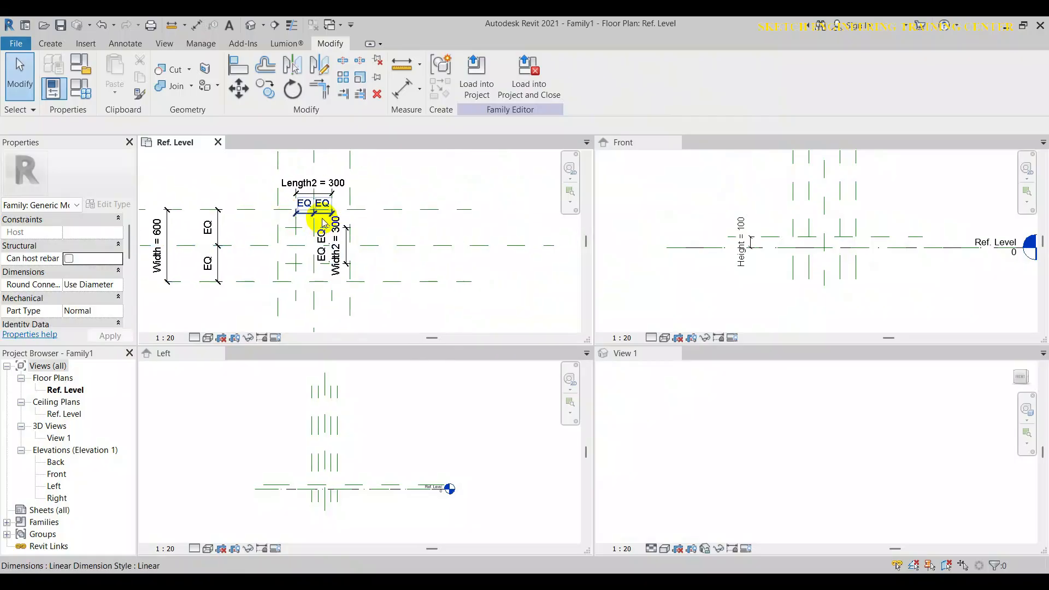
pyautogui.scroll(2, 306, 238)
pyautogui.scroll(-2, 302, 248)
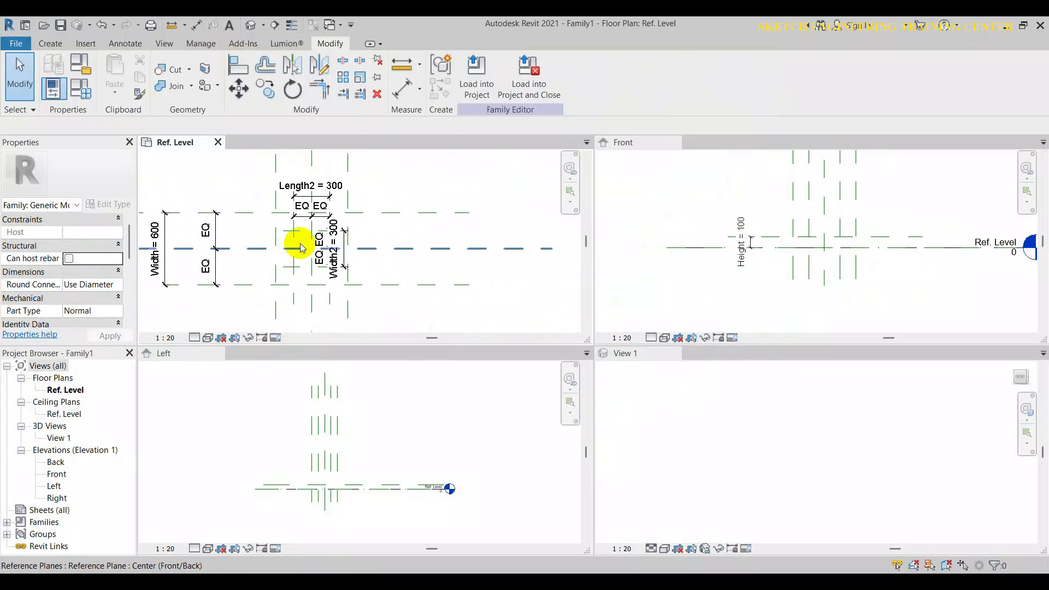
pyautogui.click(49, 46)
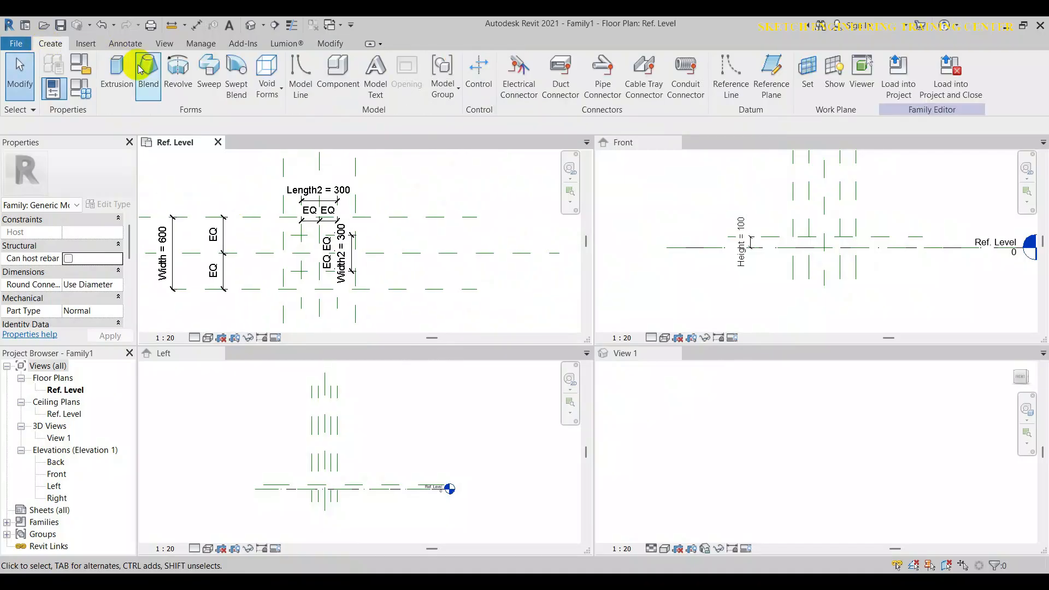
pyautogui.click(151, 90)
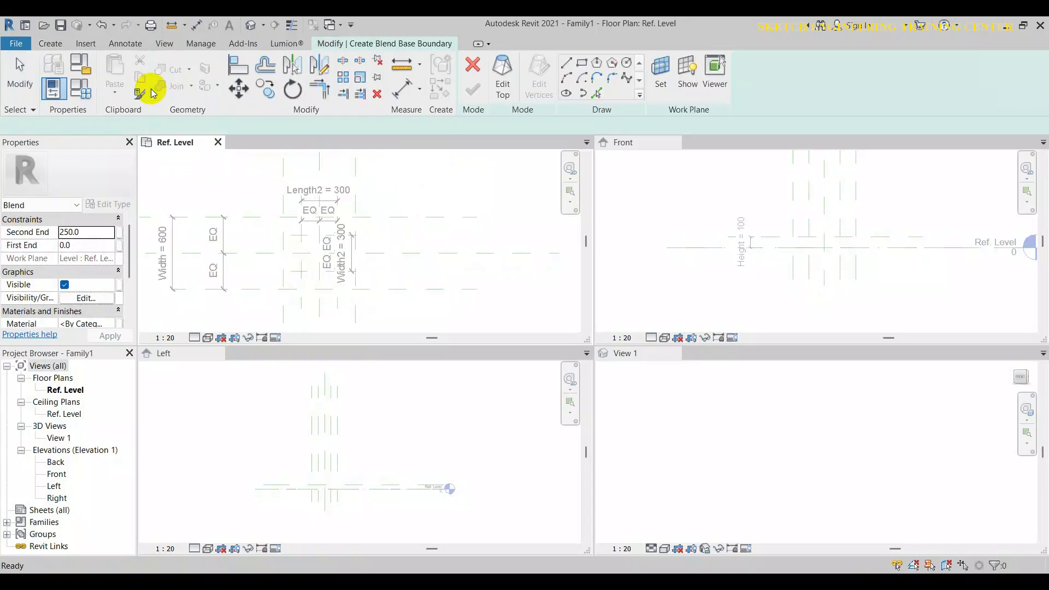
pyautogui.click(584, 64)
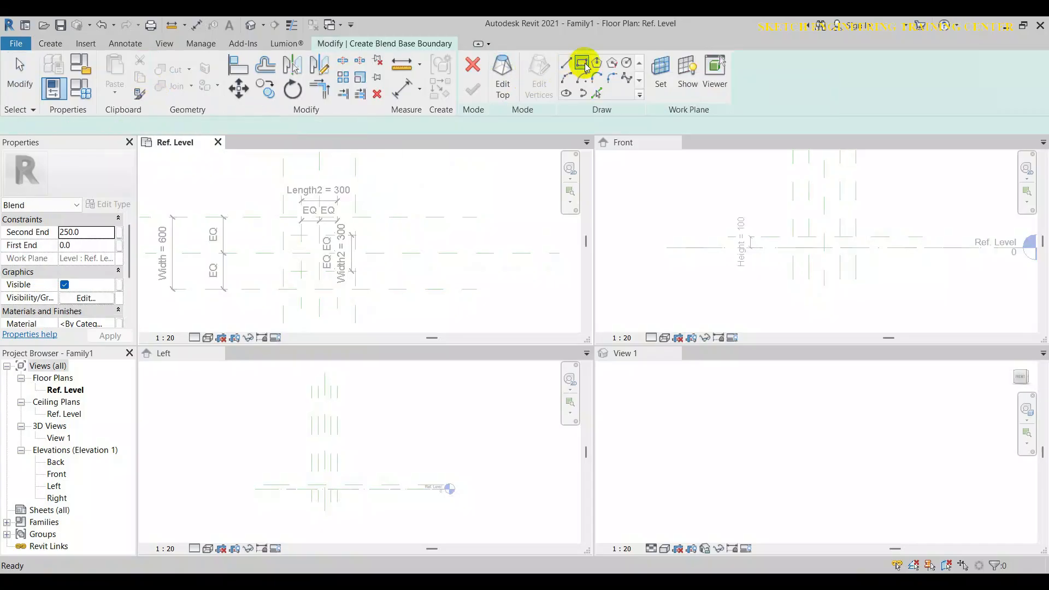
pyautogui.scroll(1, 290, 221)
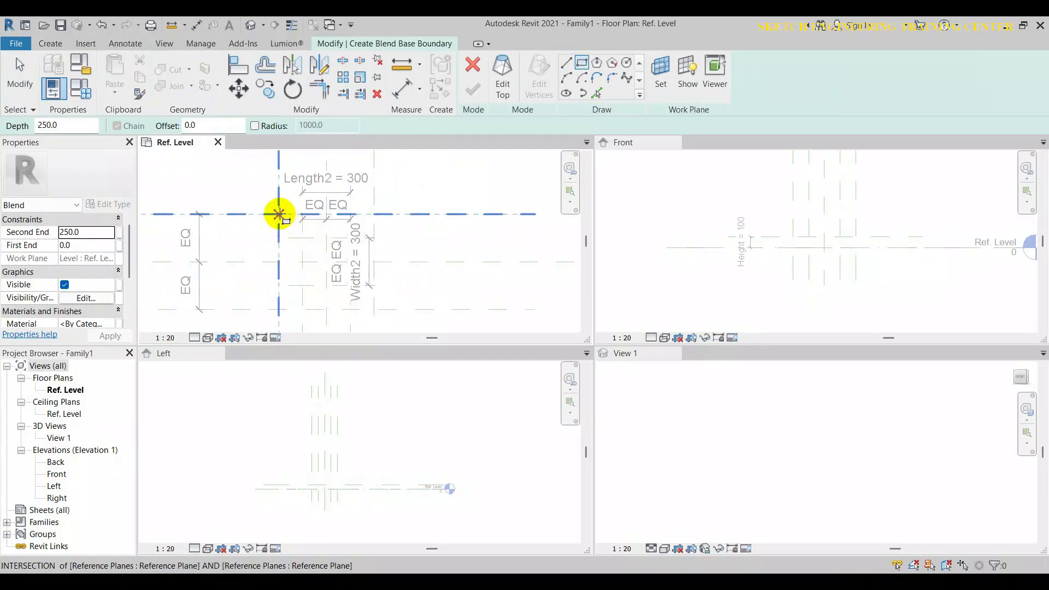
pyautogui.scroll(-1, 279, 213)
pyautogui.click(278, 213)
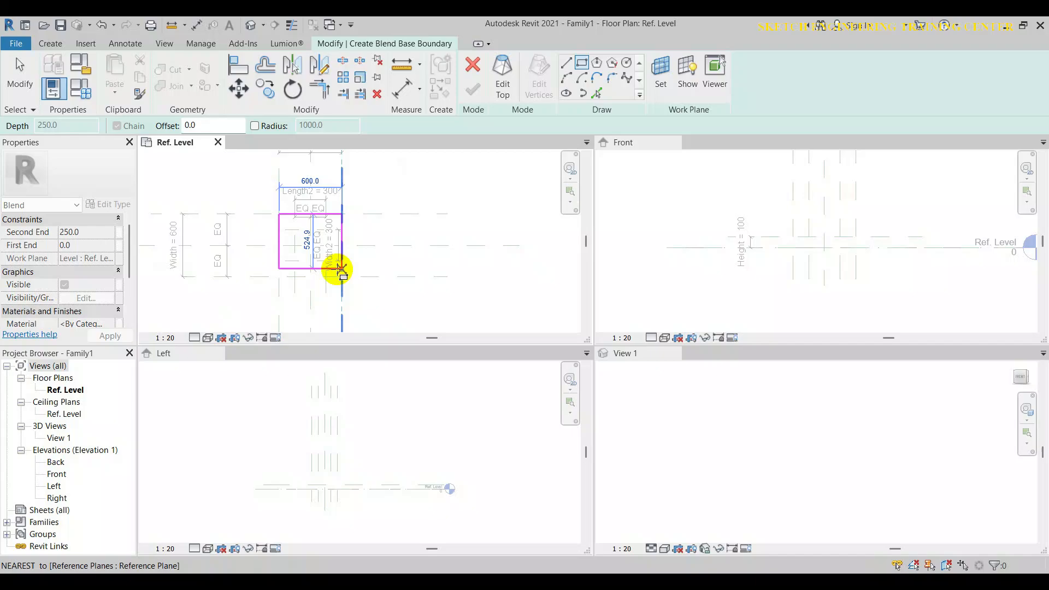
pyautogui.click(342, 277)
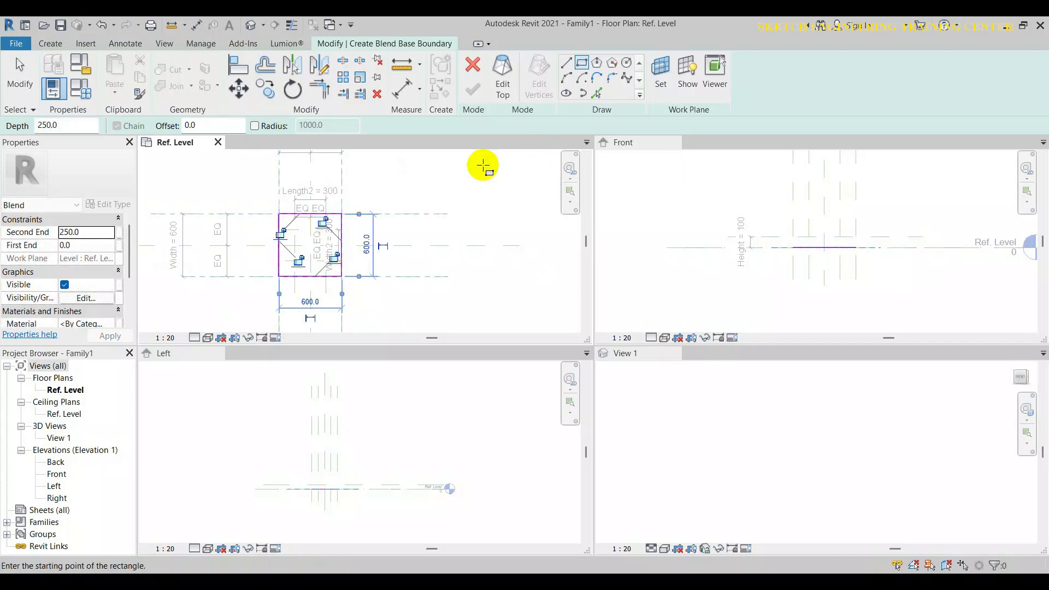
pyautogui.click(280, 234)
pyautogui.click(297, 261)
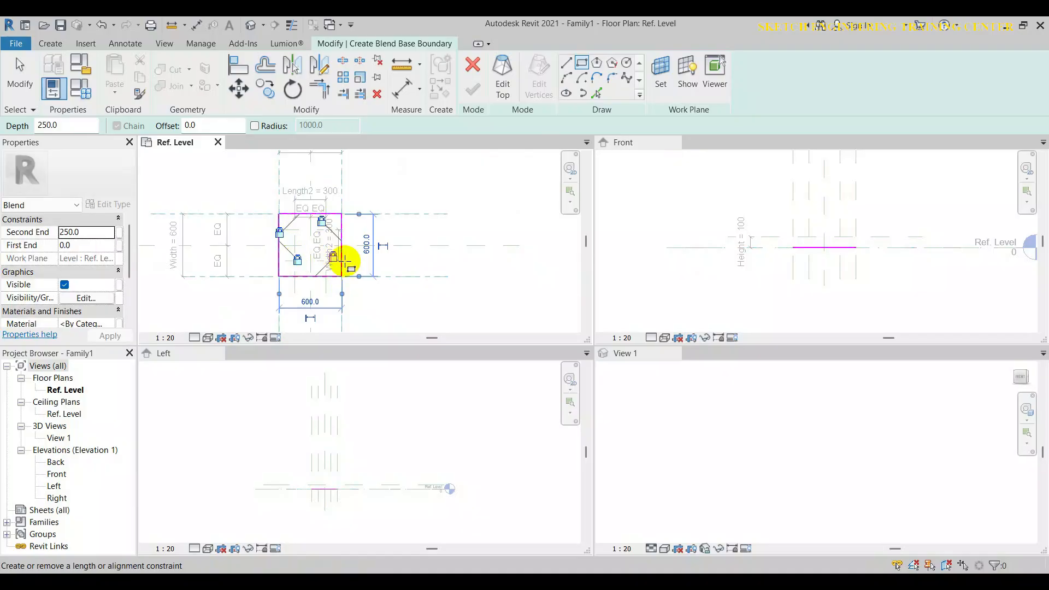
# Sketch the blend's top boundary as a rectangle about 300 by 300 mm on the inner reference planes and finish the blend with a 250 mm depth.
pyautogui.click(503, 81)
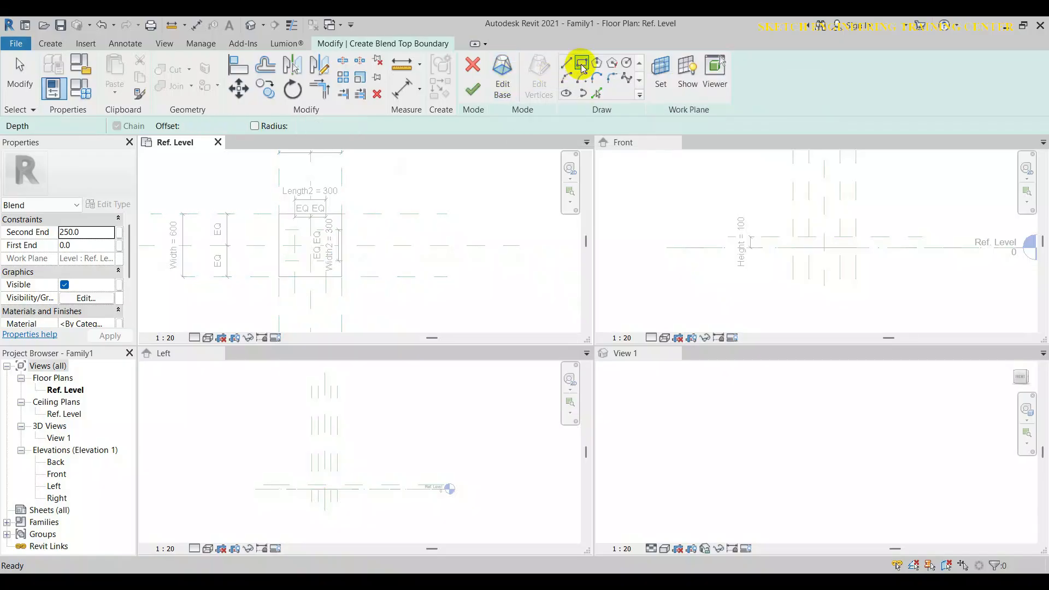
pyautogui.click(582, 68)
pyautogui.scroll(4, 316, 234)
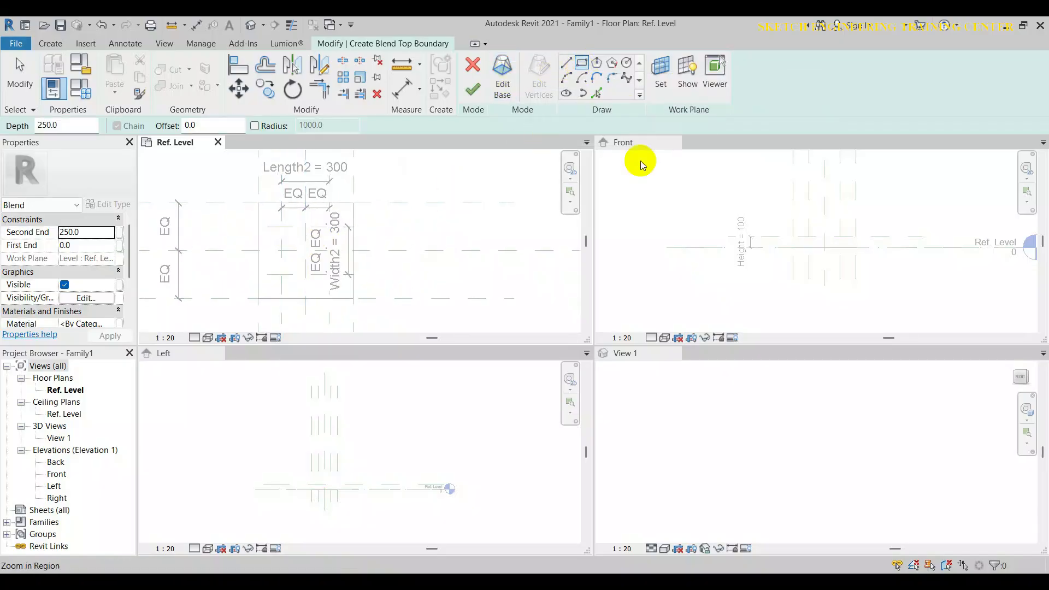
pyautogui.click(280, 225)
pyautogui.click(330, 275)
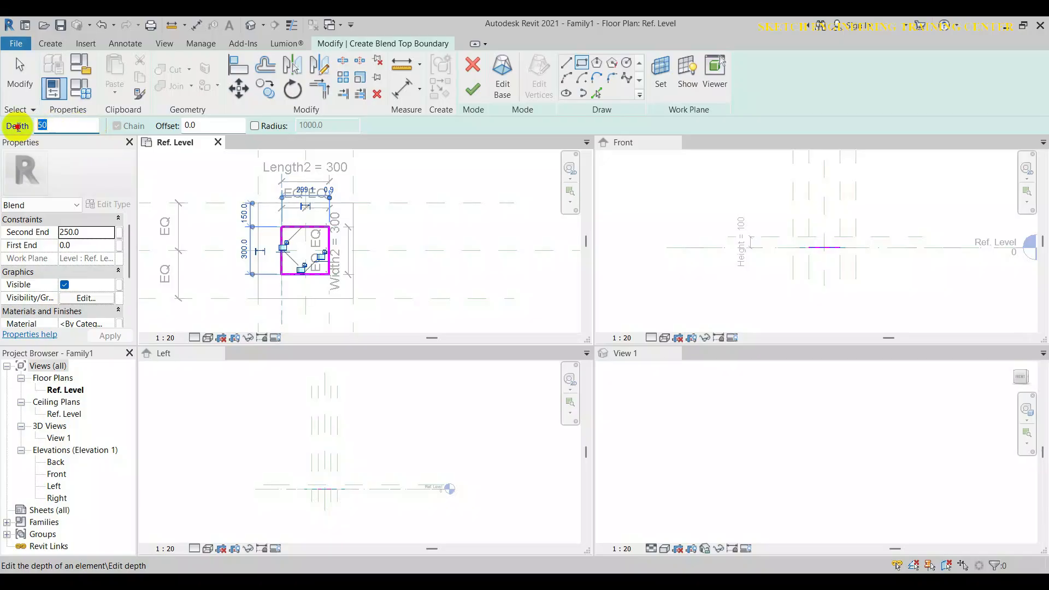
pyautogui.write('0')
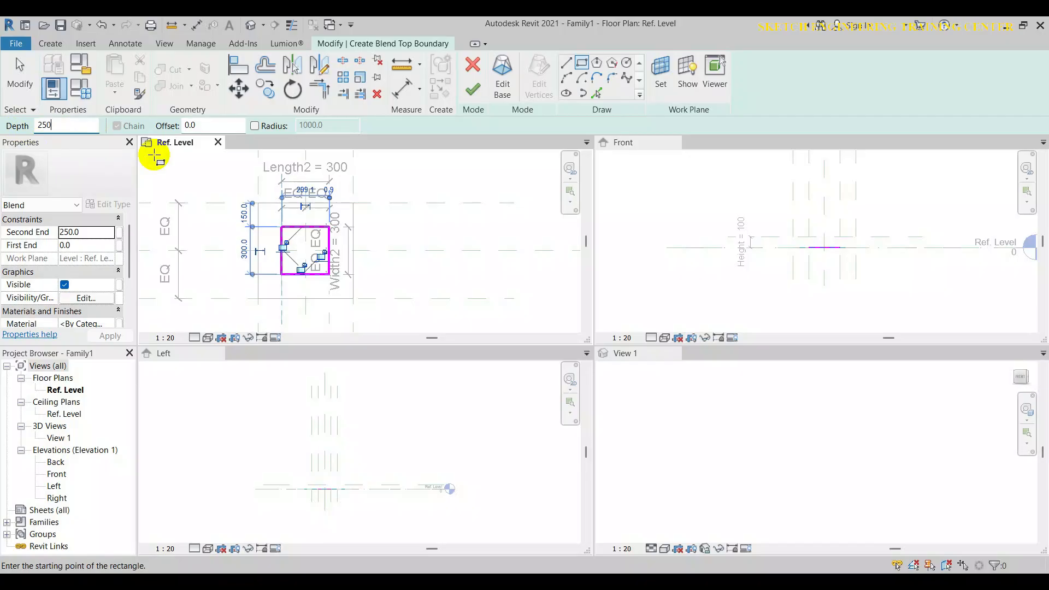
pyautogui.click(473, 91)
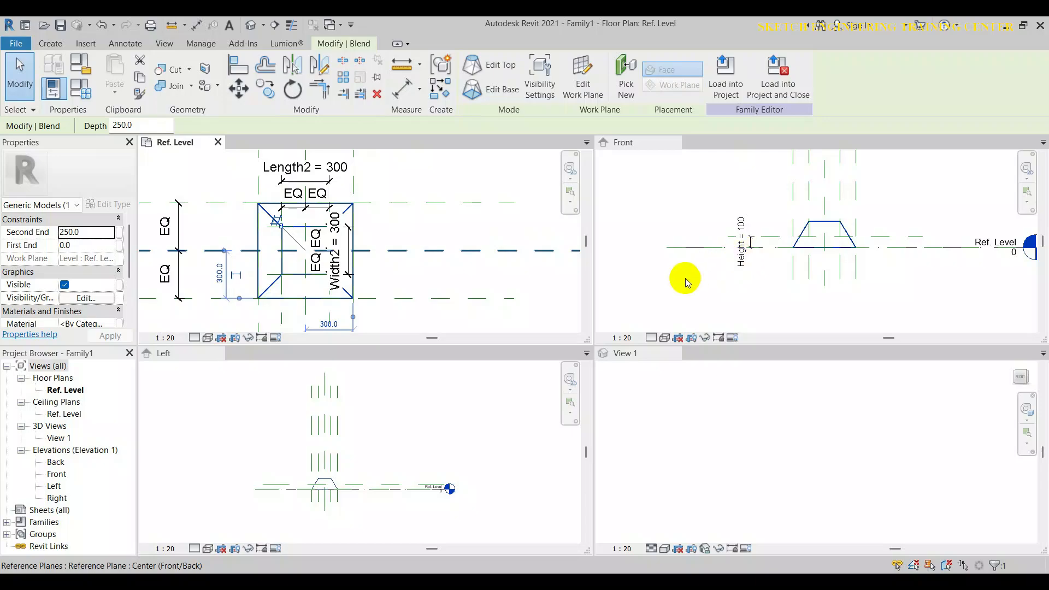
# Inspect the blend in the Front elevation and from an isometric angle in the 3D view.
pyautogui.click(663, 274)
pyautogui.scroll(-2, 618, 270)
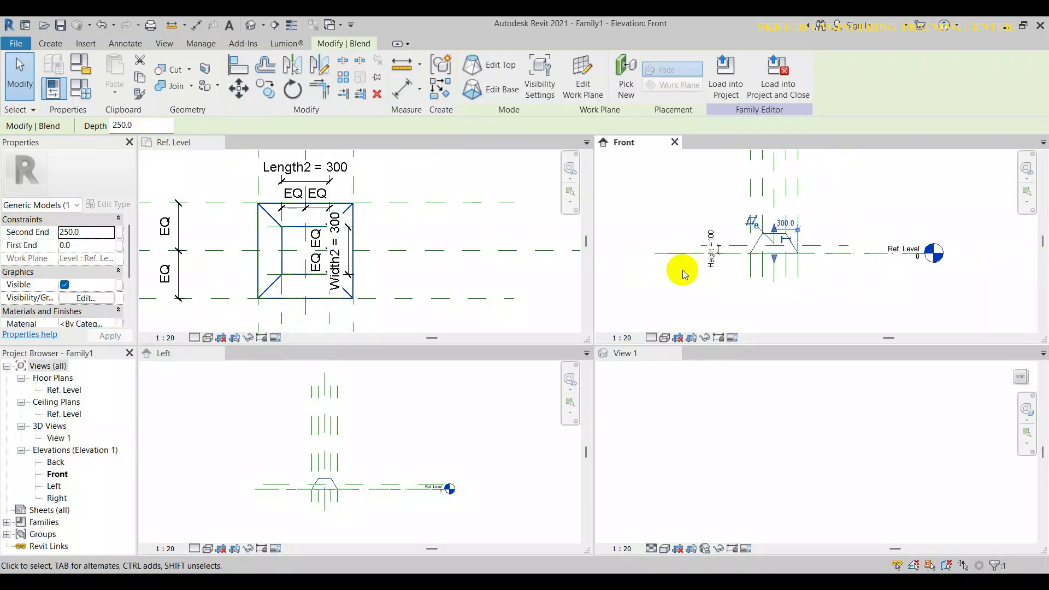
pyautogui.scroll(2, 661, 261)
pyautogui.click(694, 216)
pyautogui.moveTo(714, 211); pyautogui.dragTo(686, 211, button='middle')
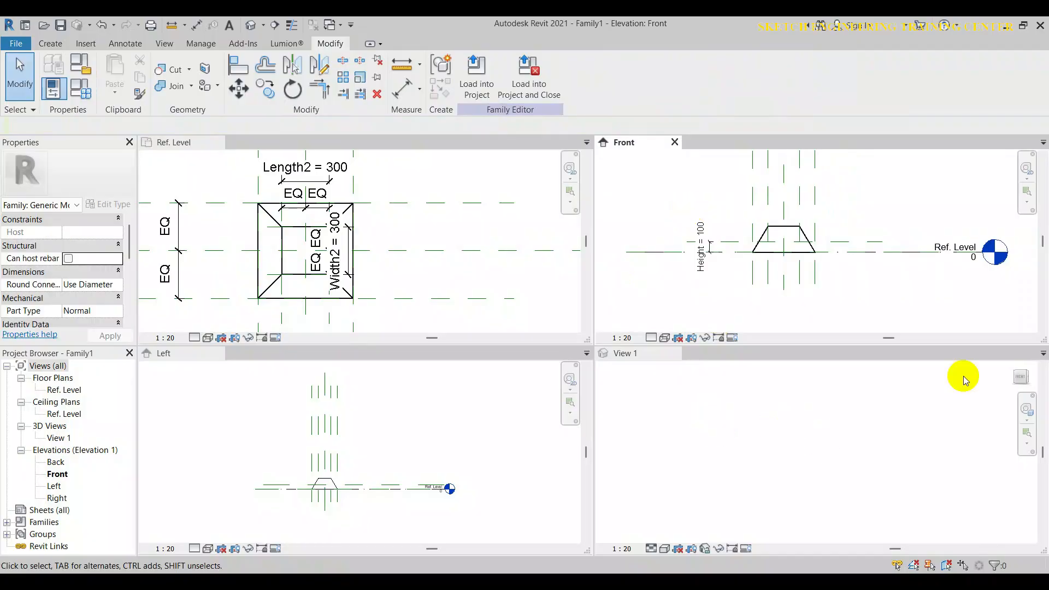
pyautogui.click(1024, 374)
pyautogui.click(1017, 371)
pyautogui.scroll(-1, 927, 434)
pyautogui.moveTo(926, 434); pyautogui.dragTo(896, 430, button='middle')
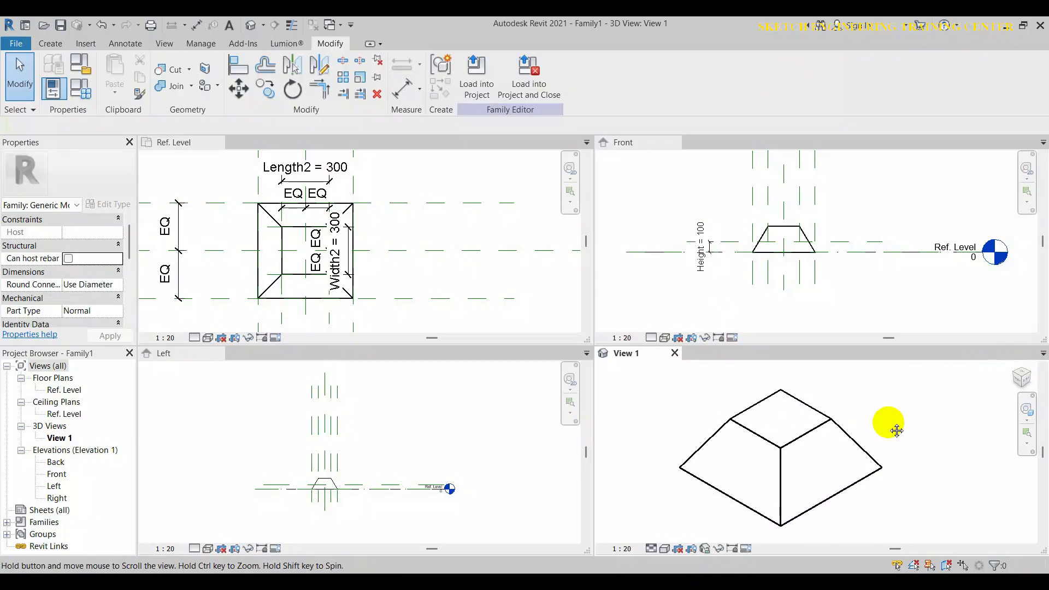
# Stretch the blend's top down to the Height reference plane in the Front elevation, giving a depth of 100 mm.
pyautogui.click(782, 234)
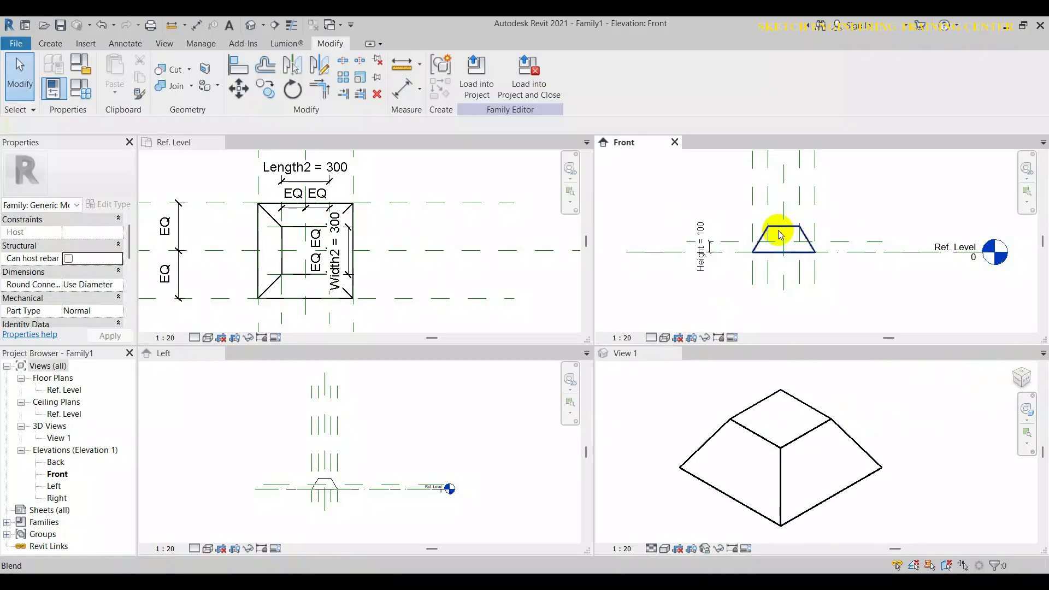
pyautogui.click(780, 231)
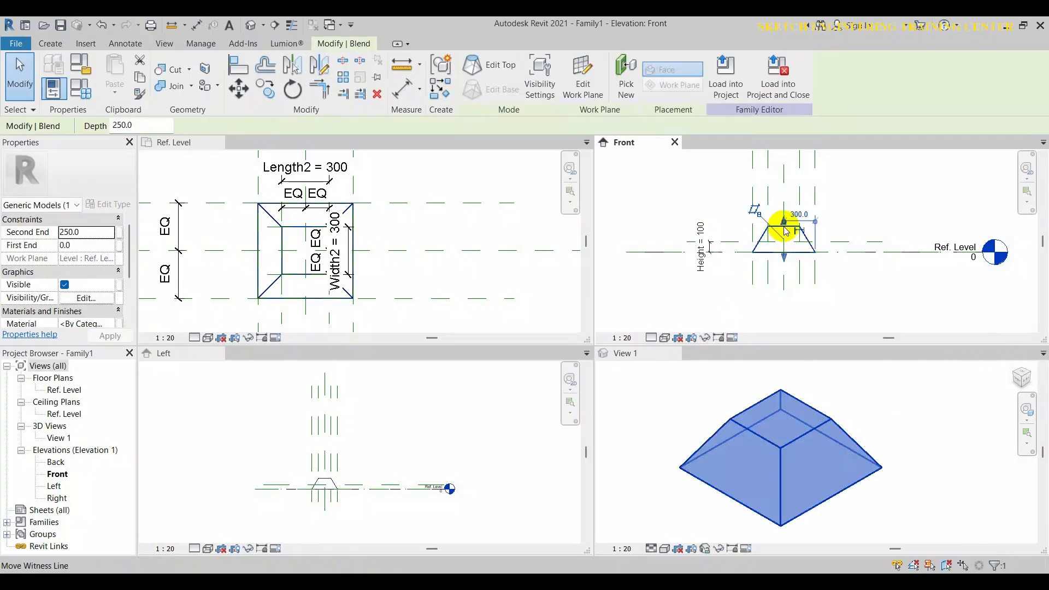
pyautogui.scroll(2, 787, 239)
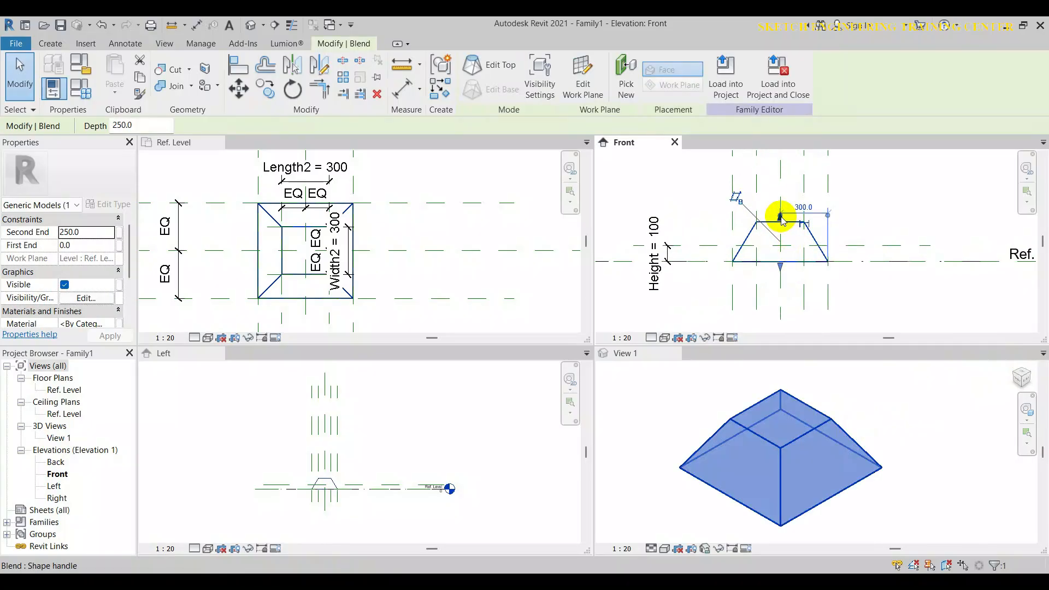
pyautogui.moveTo(782, 218); pyautogui.dragTo(783, 247)
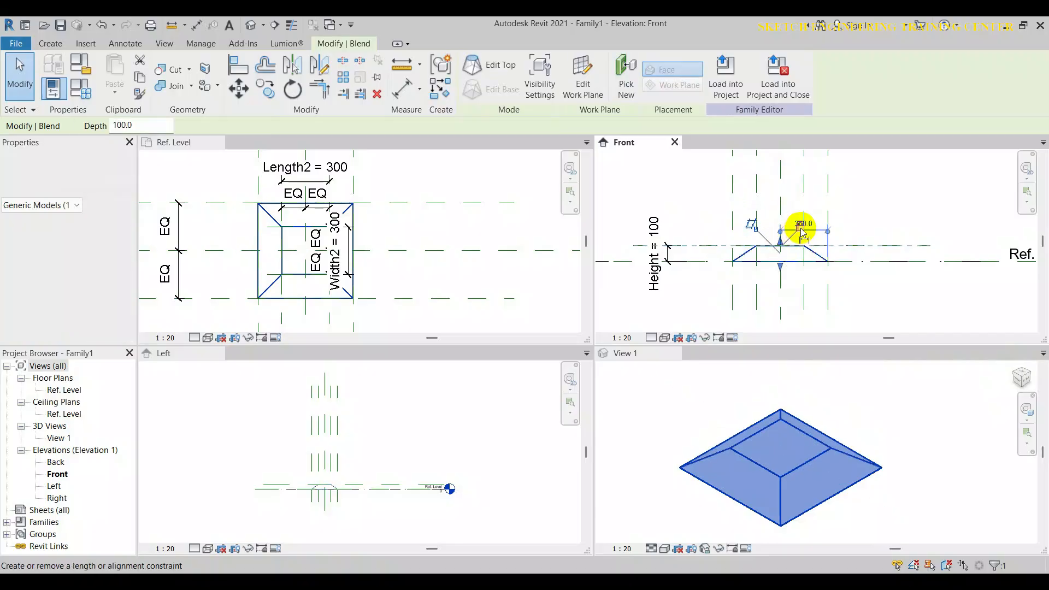
pyautogui.click(892, 218)
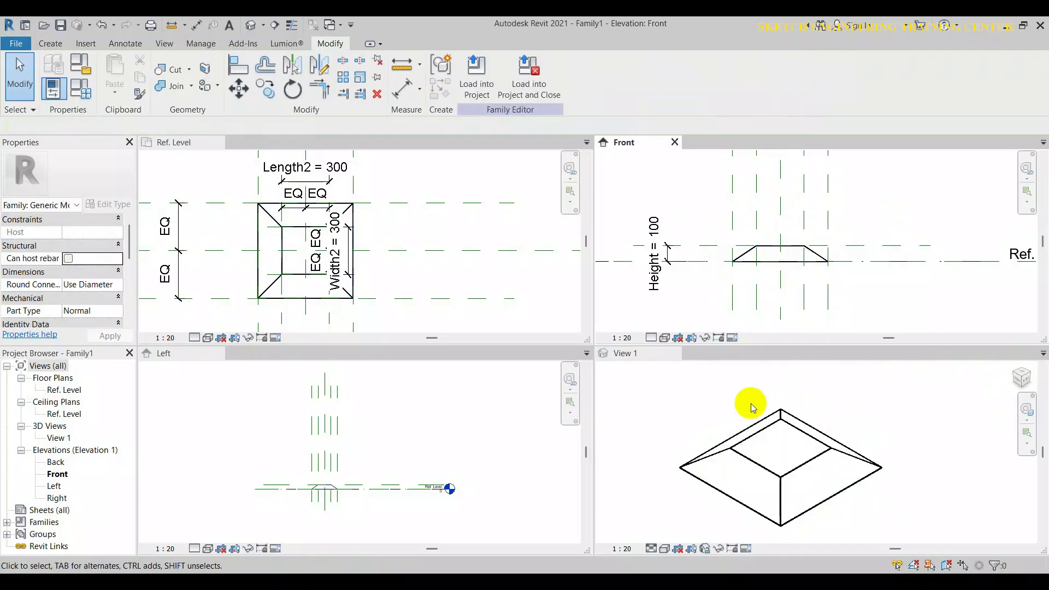
# Change the family category from Generic Models to Air Terminals.
pyautogui.click(438, 184)
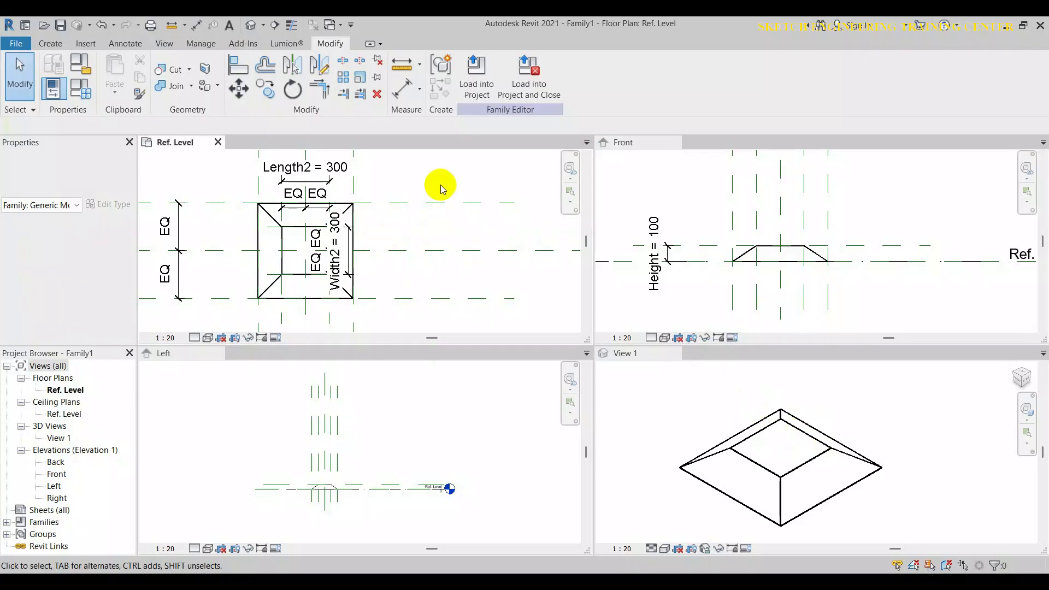
pyautogui.scroll(-2, 389, 241)
pyautogui.moveTo(430, 265); pyautogui.dragTo(410, 274, button='middle')
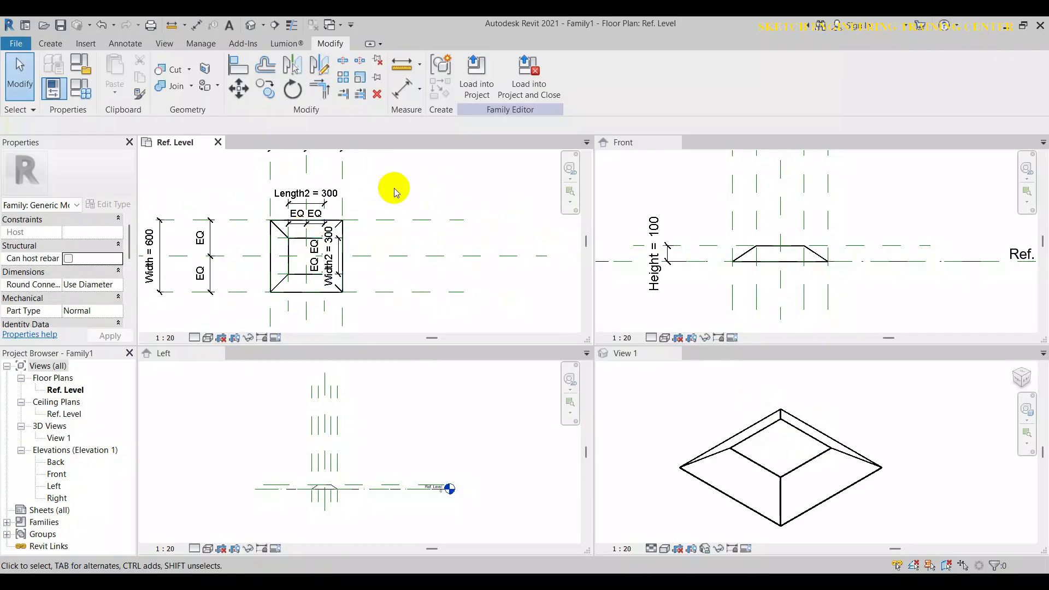
pyautogui.click(90, 74)
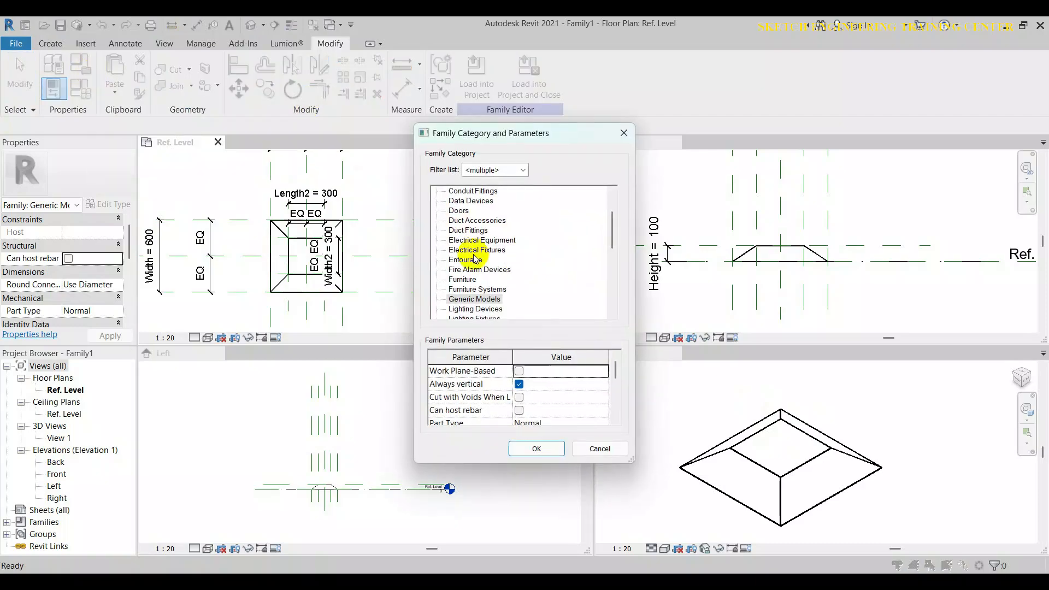
pyautogui.scroll(2, 461, 204)
pyautogui.click(473, 191)
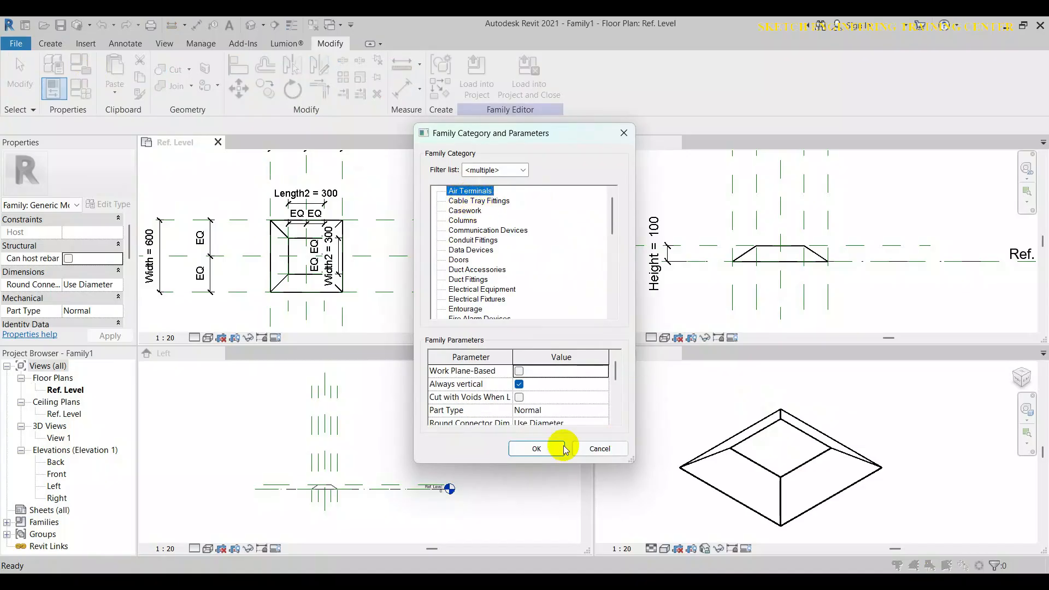
pyautogui.click(537, 450)
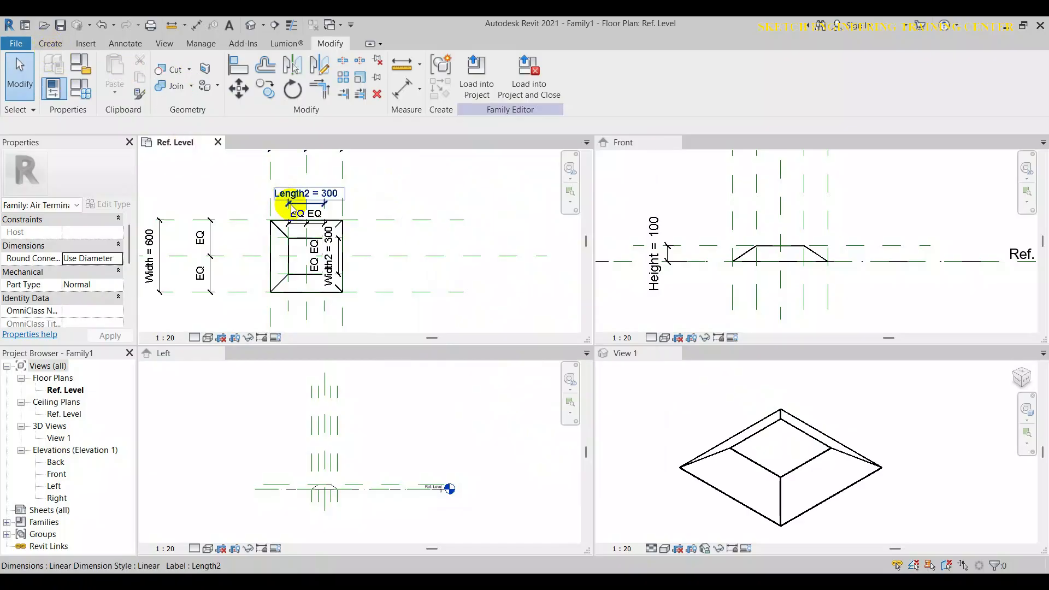
pyautogui.click(59, 44)
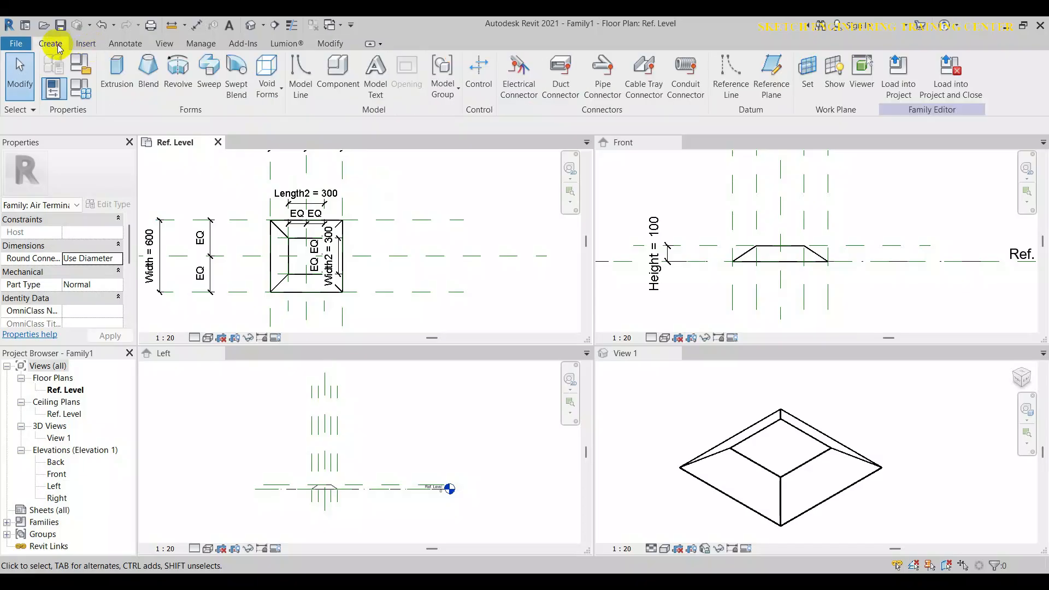
pyautogui.click(561, 88)
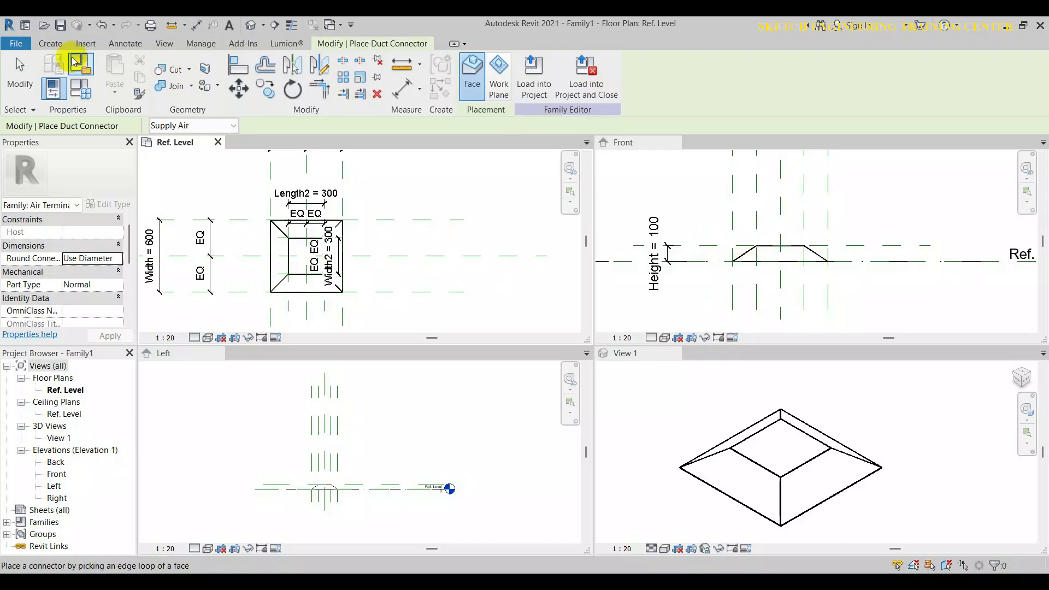
pyautogui.click(19, 73)
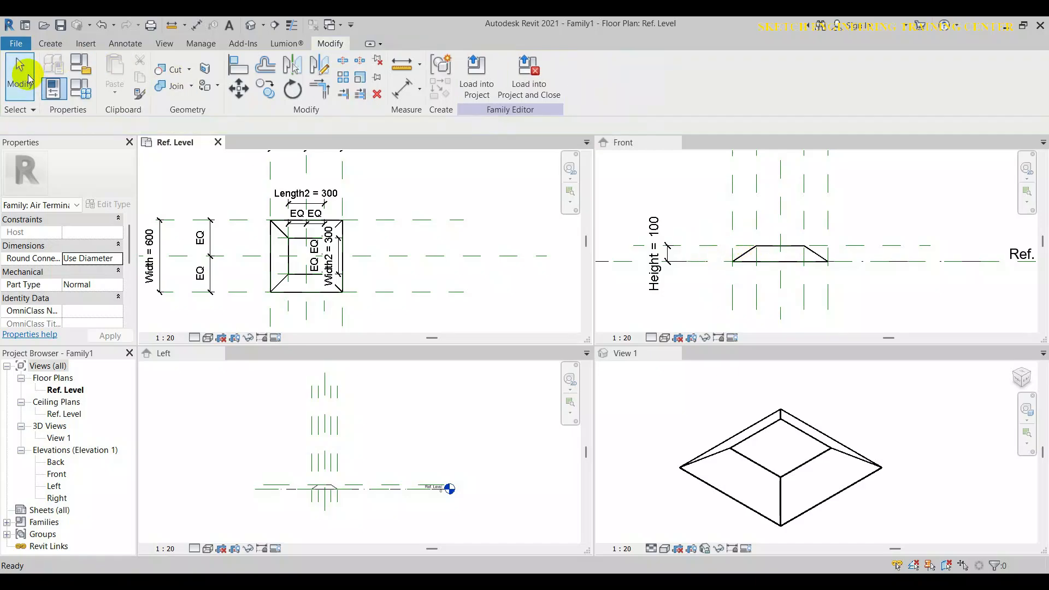
# Name the horizontal reference plane at the blend's upper face Top in the Front elevation.
pyautogui.click(708, 251)
pyautogui.click(707, 247)
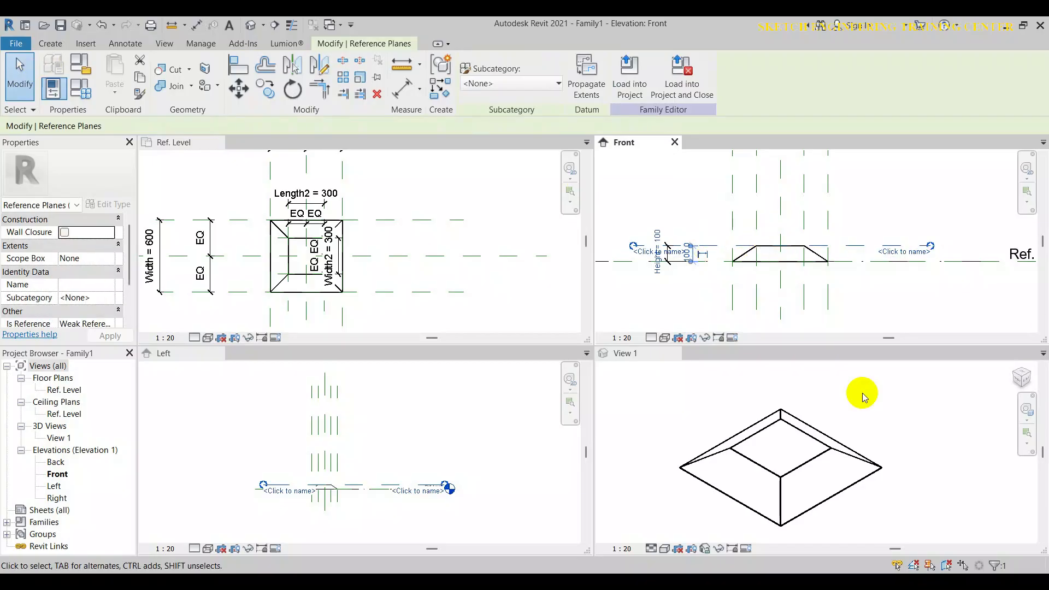
pyautogui.click(66, 286)
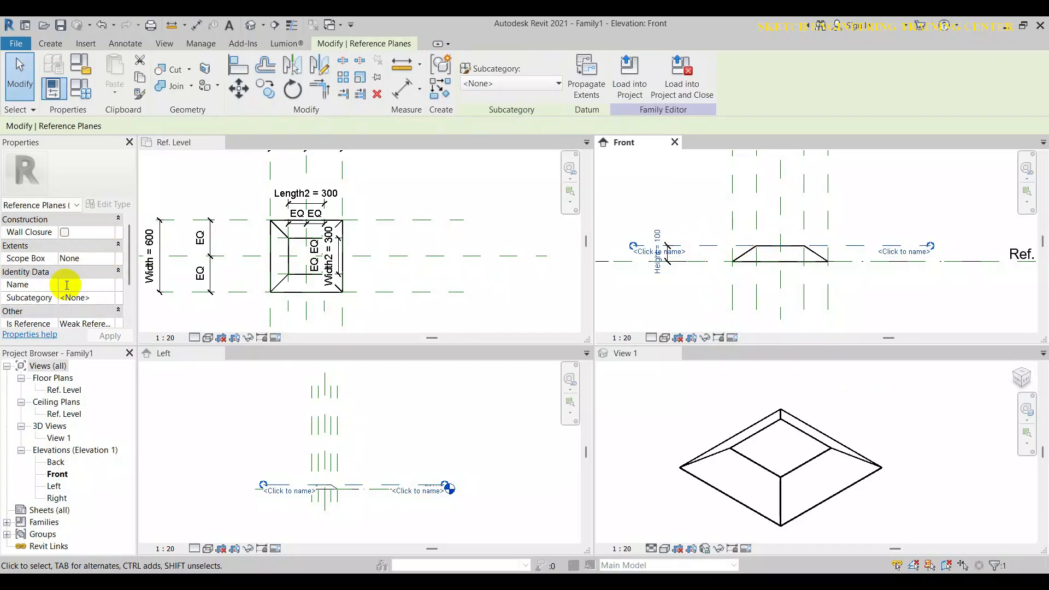
pyautogui.write('Top')
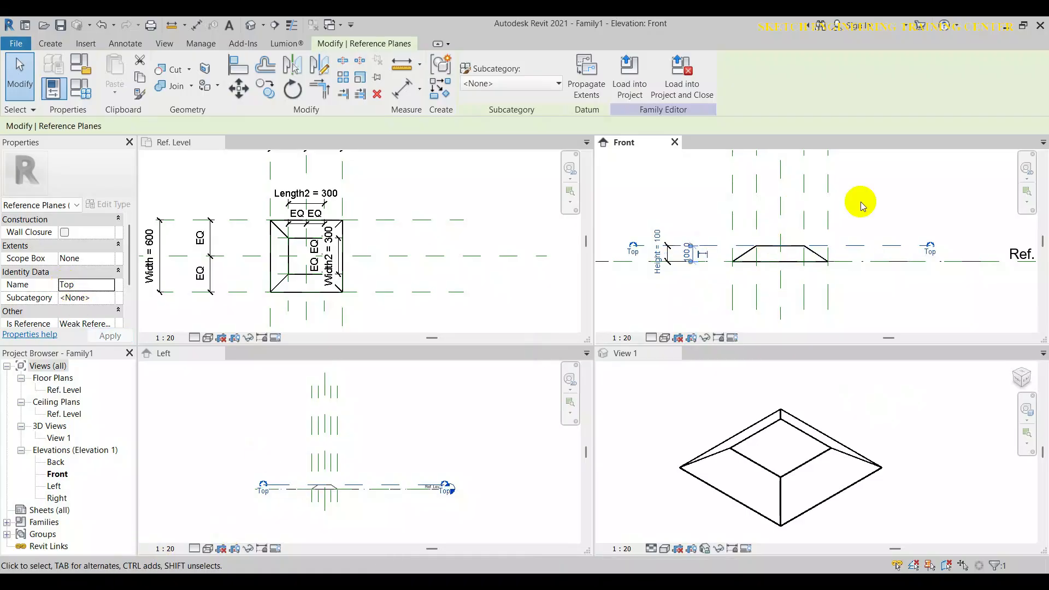
pyautogui.click(896, 198)
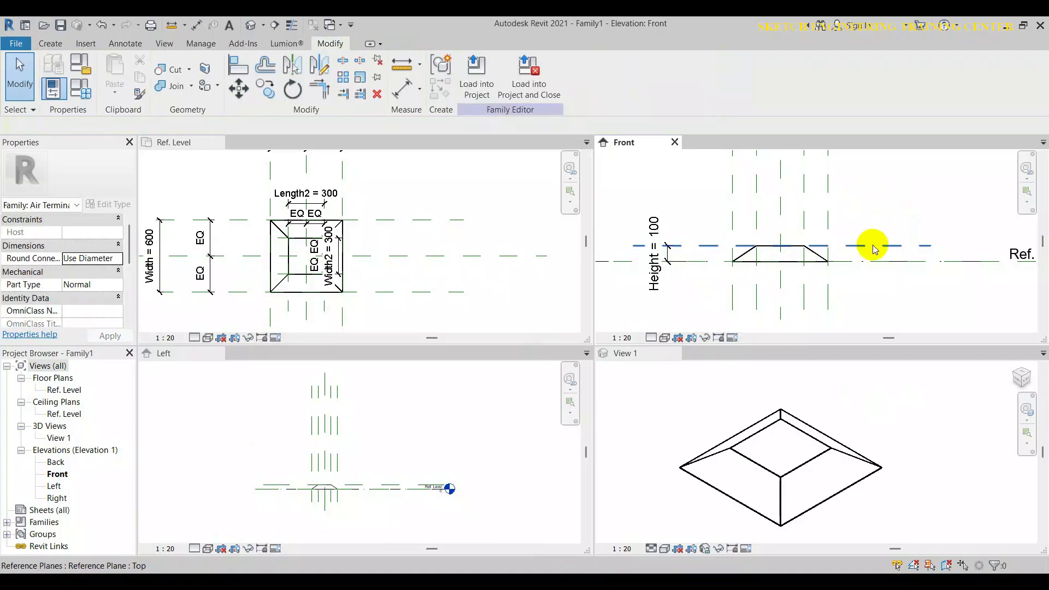
# Place a Supply Air duct connector on the blend's top face using work plane placement with the Pick a plane option.
pyautogui.click(50, 43)
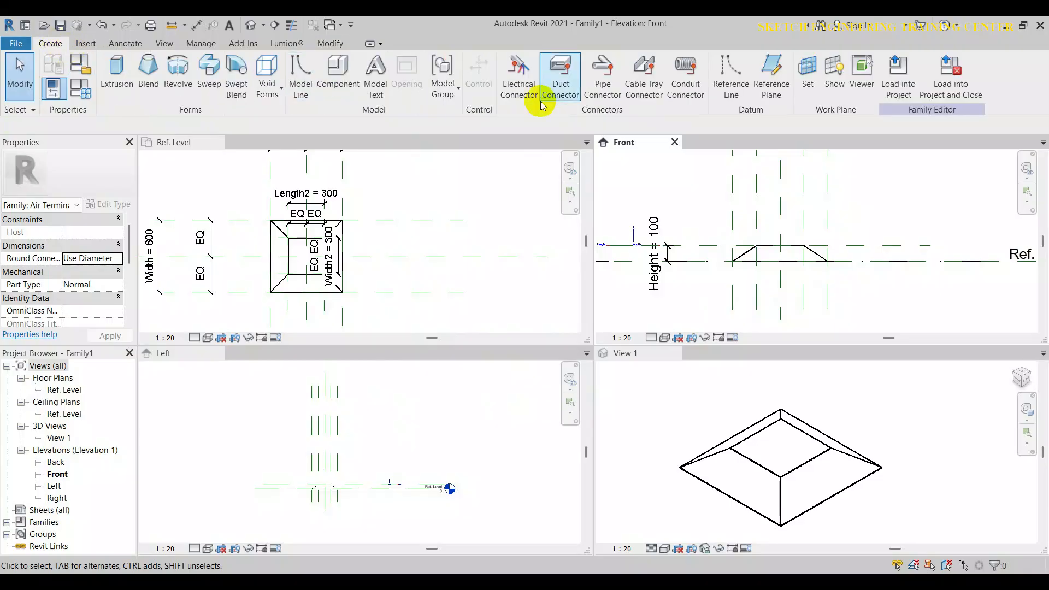
pyautogui.click(563, 82)
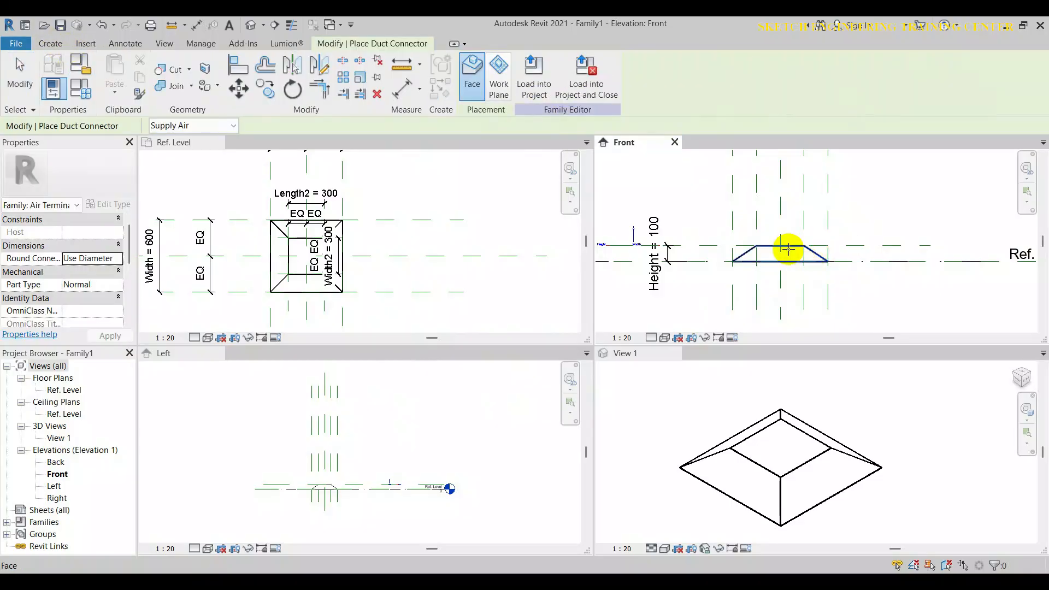
pyautogui.click(763, 462)
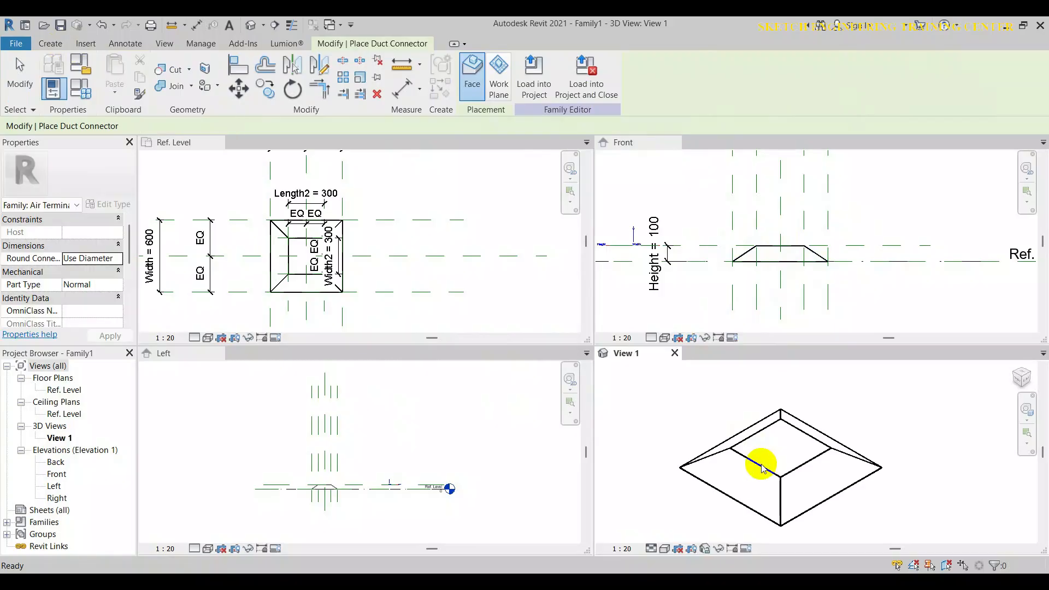
pyautogui.click(499, 93)
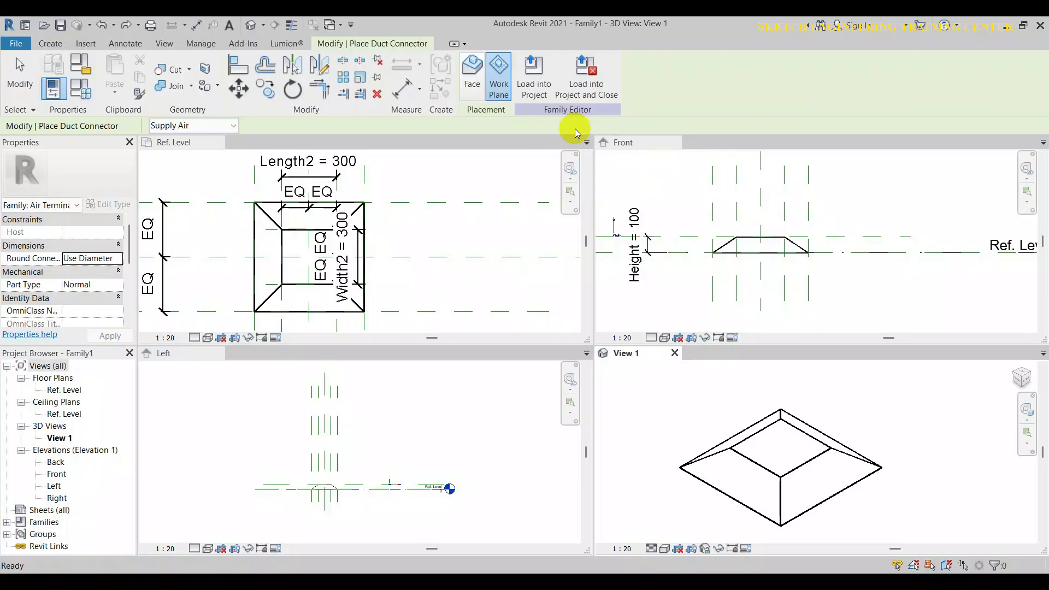
pyautogui.click(782, 393)
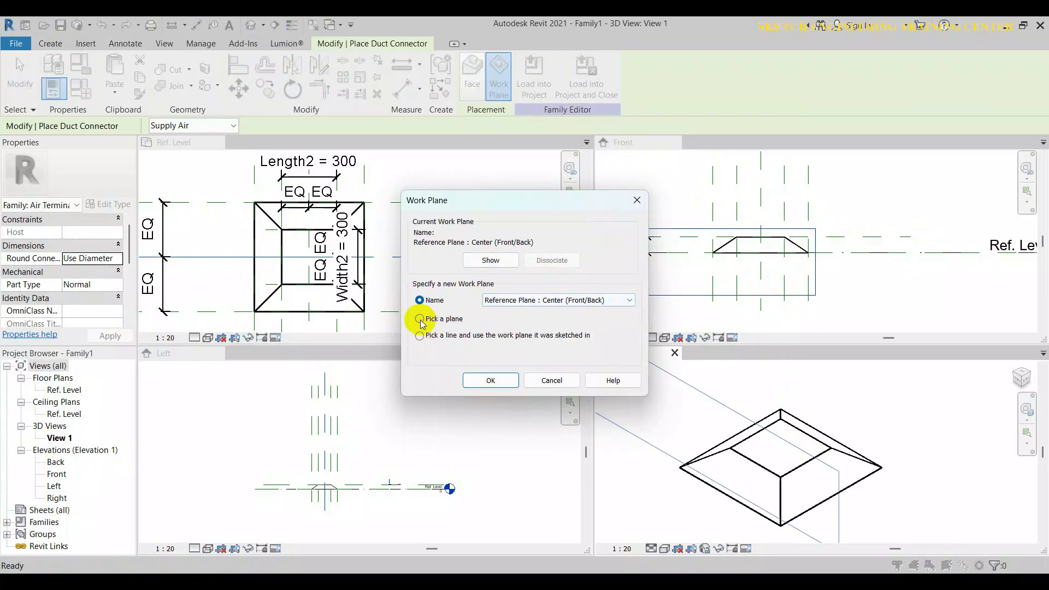
pyautogui.click(557, 300)
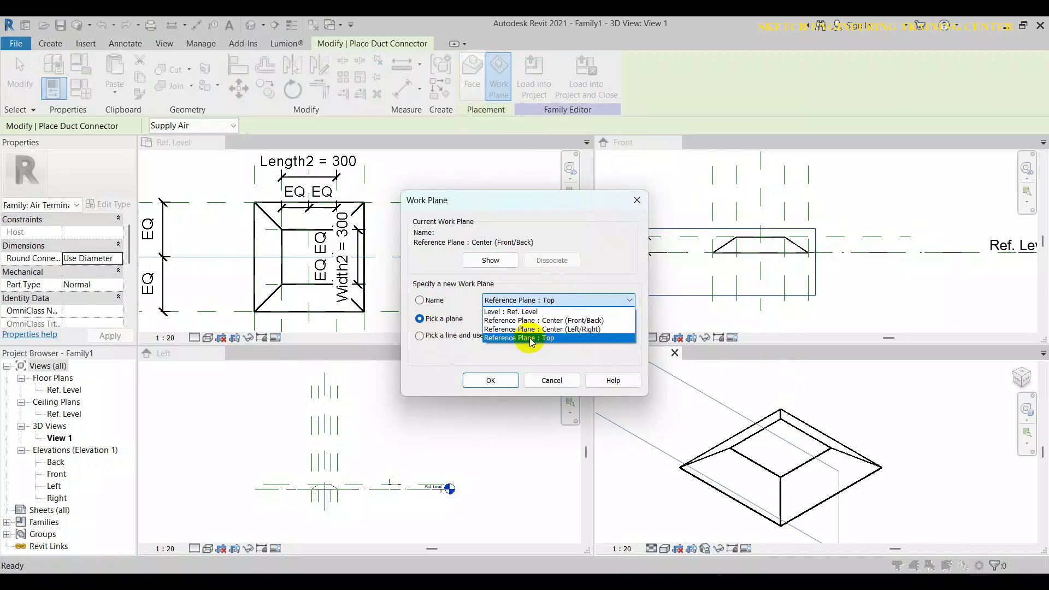
pyautogui.click(532, 339)
pyautogui.click(420, 320)
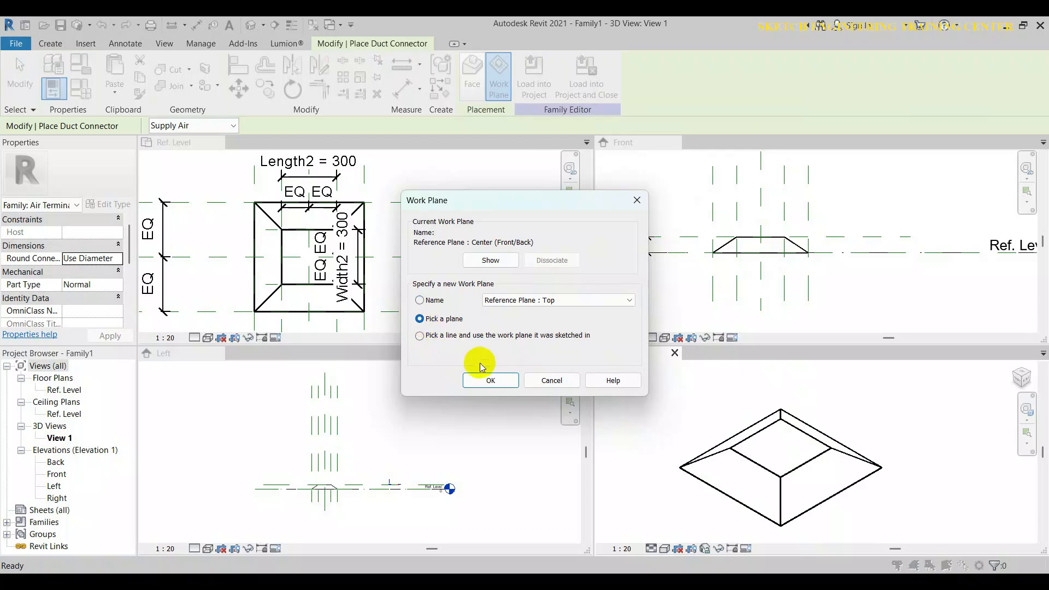
pyautogui.click(491, 381)
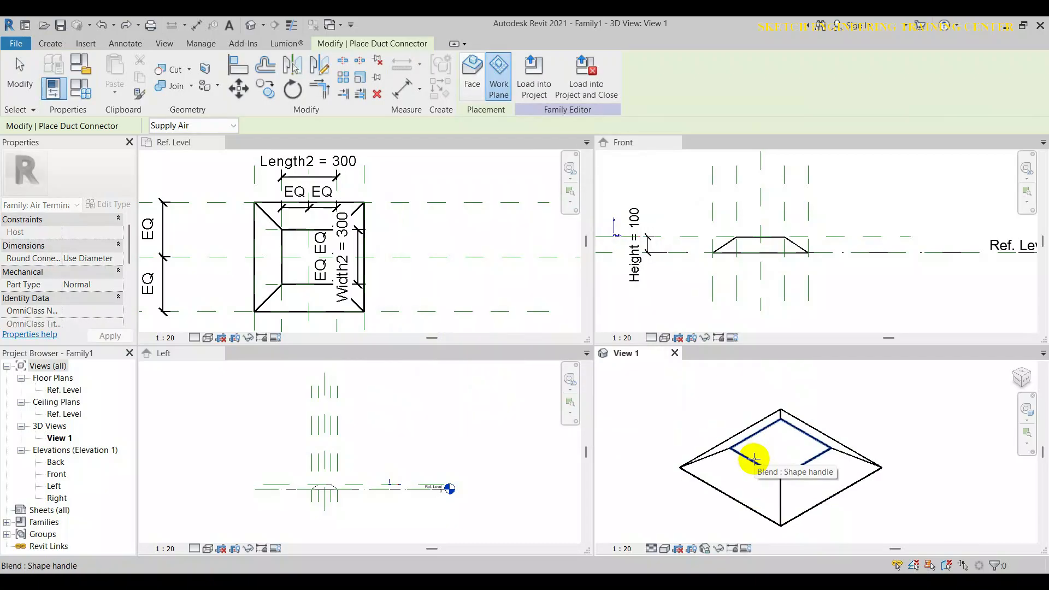
pyautogui.click(754, 458)
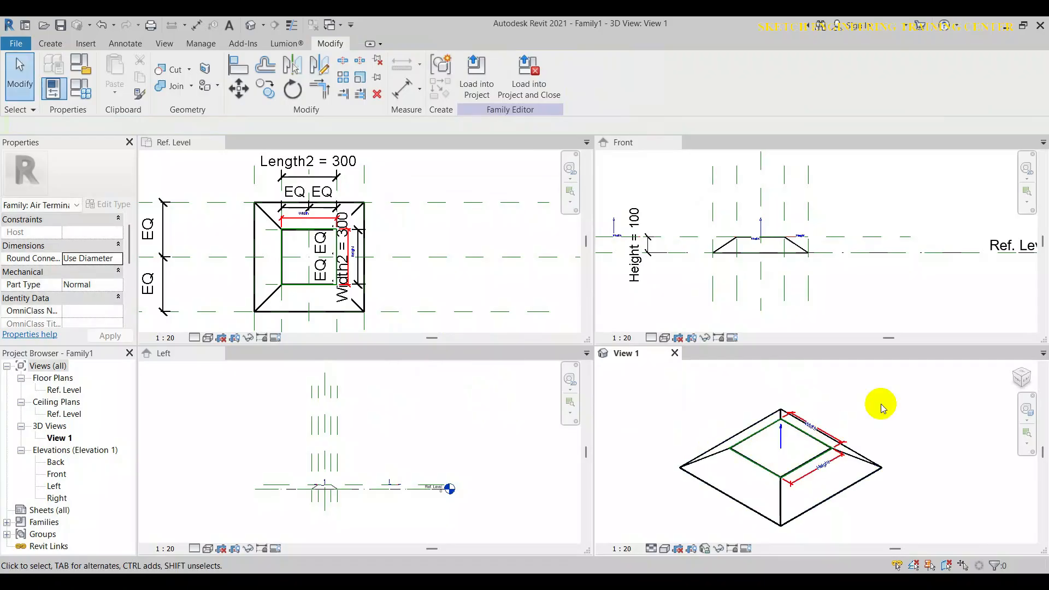
# Create a new family type named Supply Diffuser 600 x 300.
pyautogui.scroll(2, 882, 407)
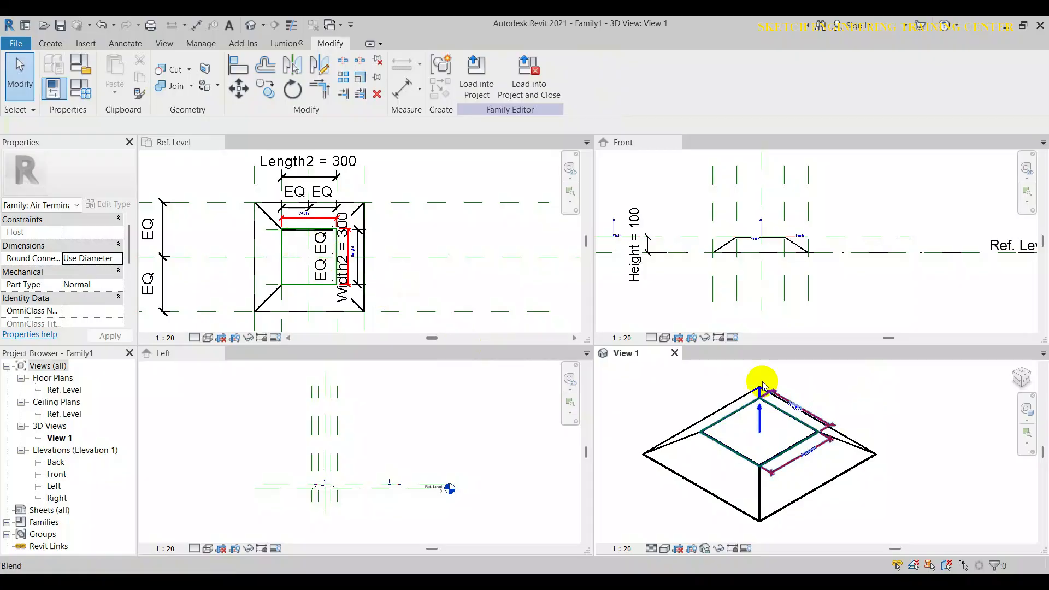
pyautogui.scroll(2, 830, 425)
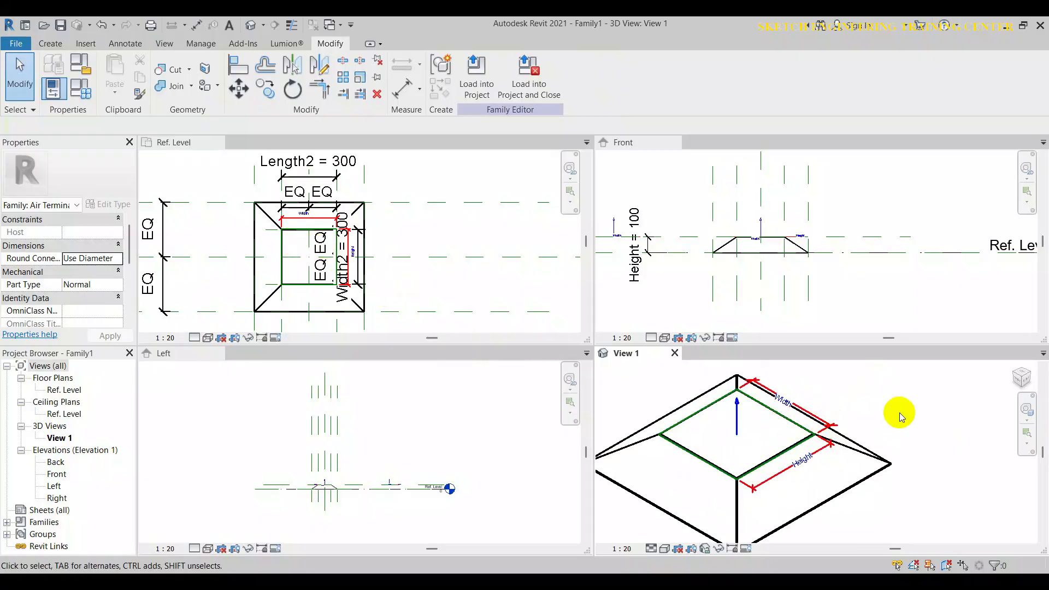
pyautogui.scroll(-2, 900, 414)
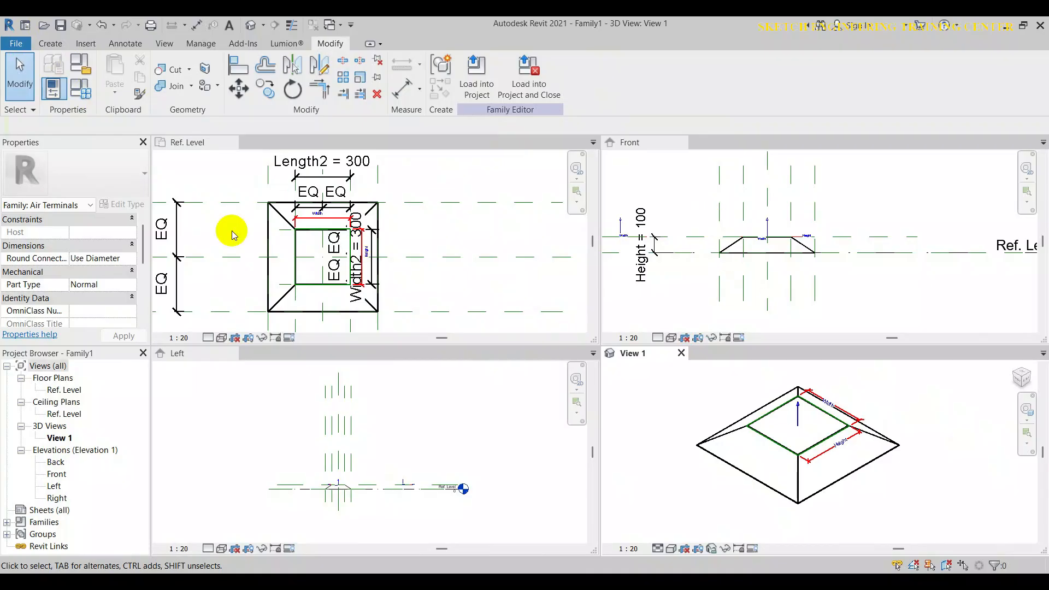
pyautogui.click(84, 92)
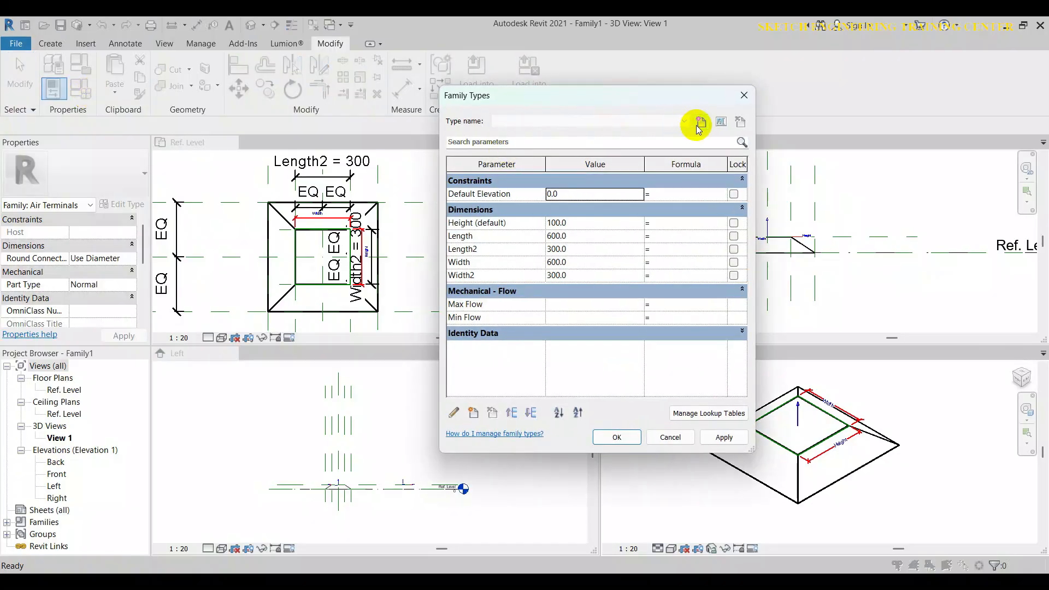
pyautogui.click(701, 123)
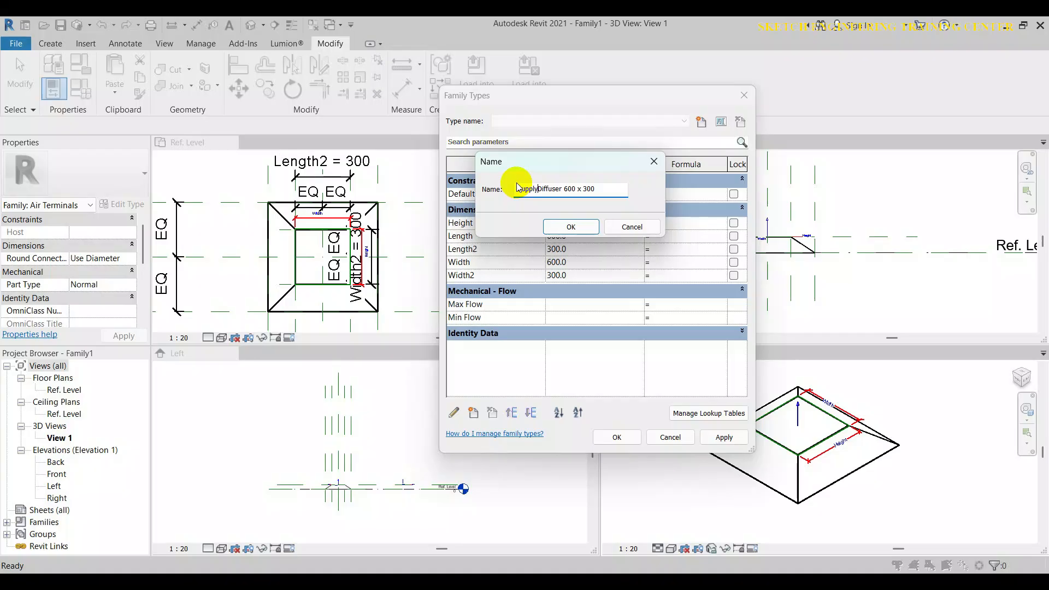
pyautogui.click(572, 227)
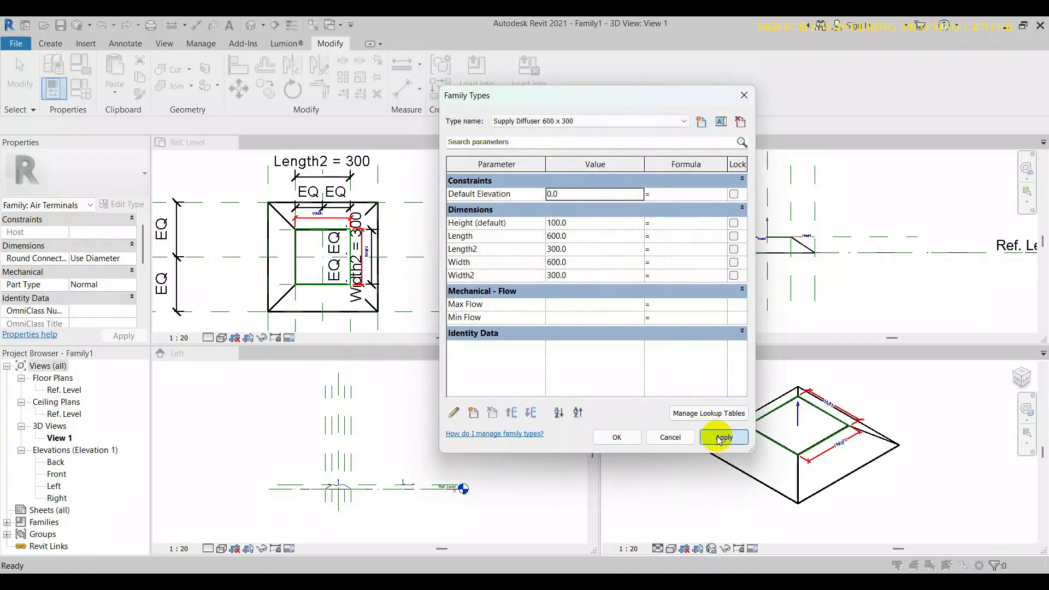
# Accept the family type settings and set the duct connector's System Classification to Supply Air.
pyautogui.click(625, 437)
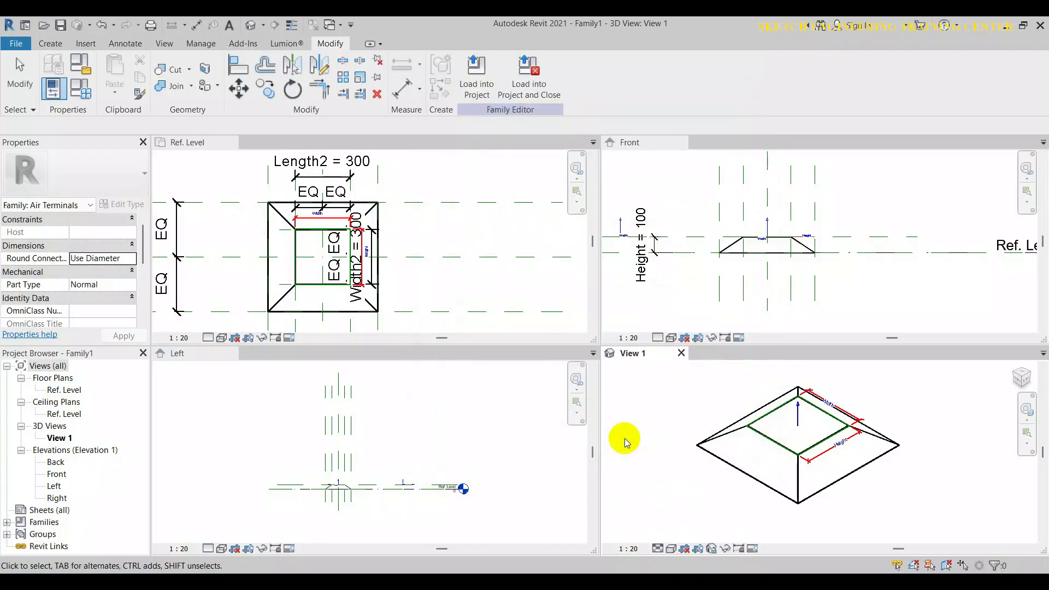
pyautogui.click(424, 231)
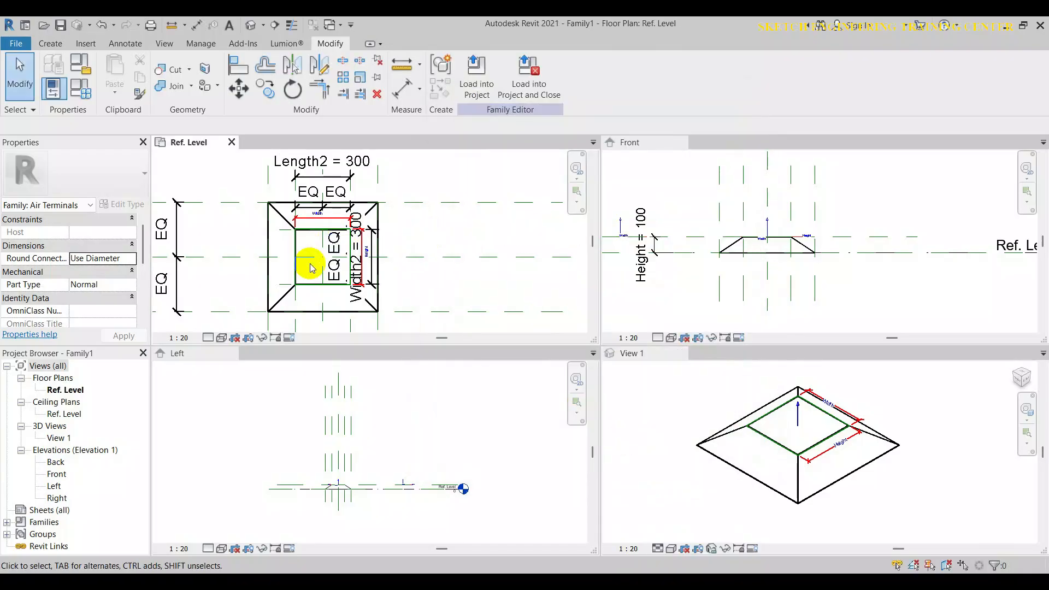
pyautogui.click(798, 414)
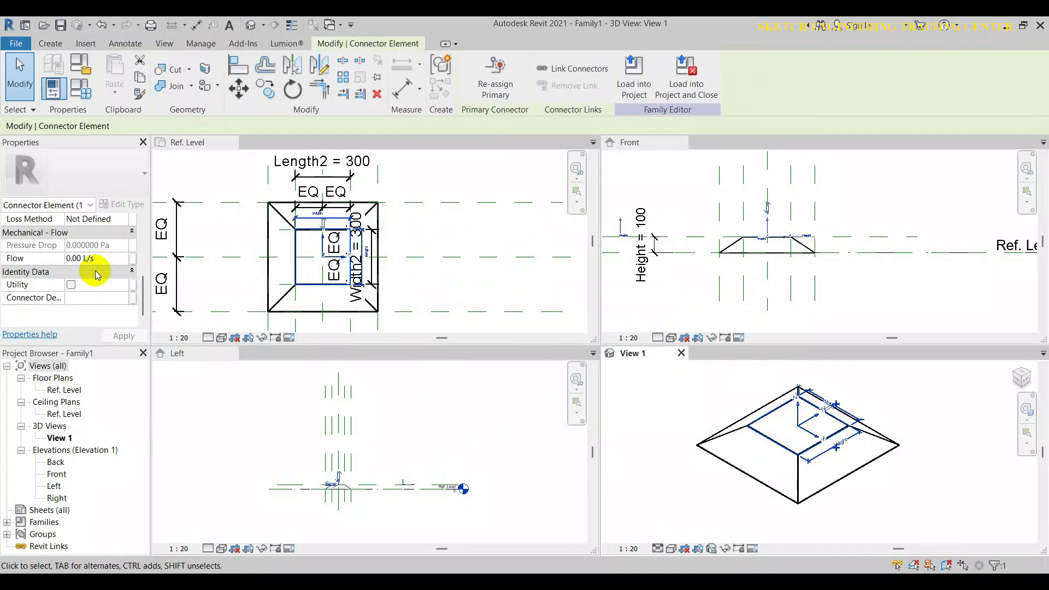
pyautogui.scroll(2, 95, 275)
pyautogui.scroll(-2, 95, 276)
pyautogui.scroll(1, 94, 276)
pyautogui.click(115, 245)
pyautogui.click(123, 245)
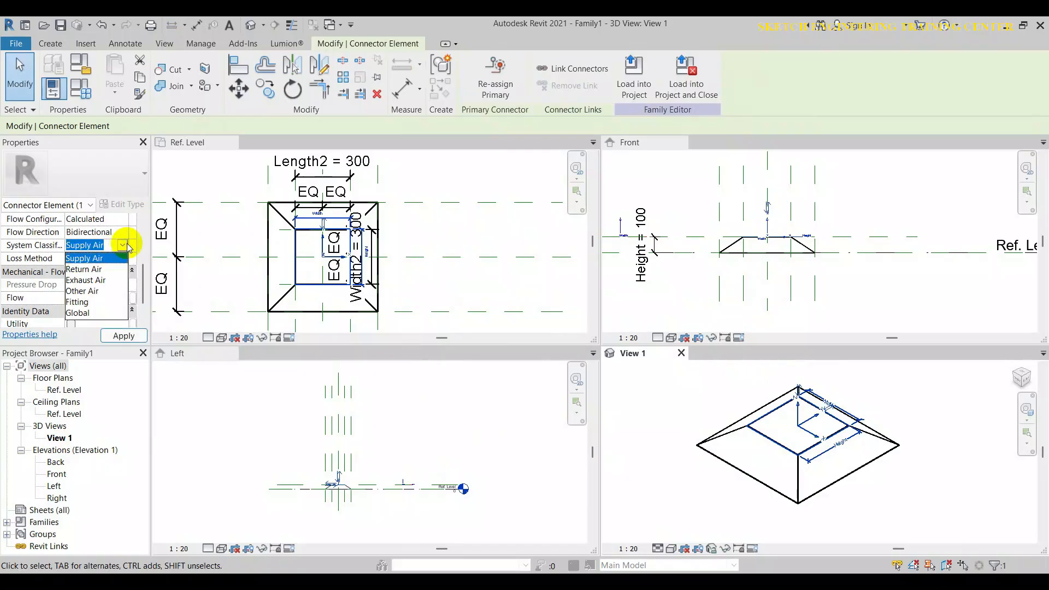
pyautogui.click(133, 336)
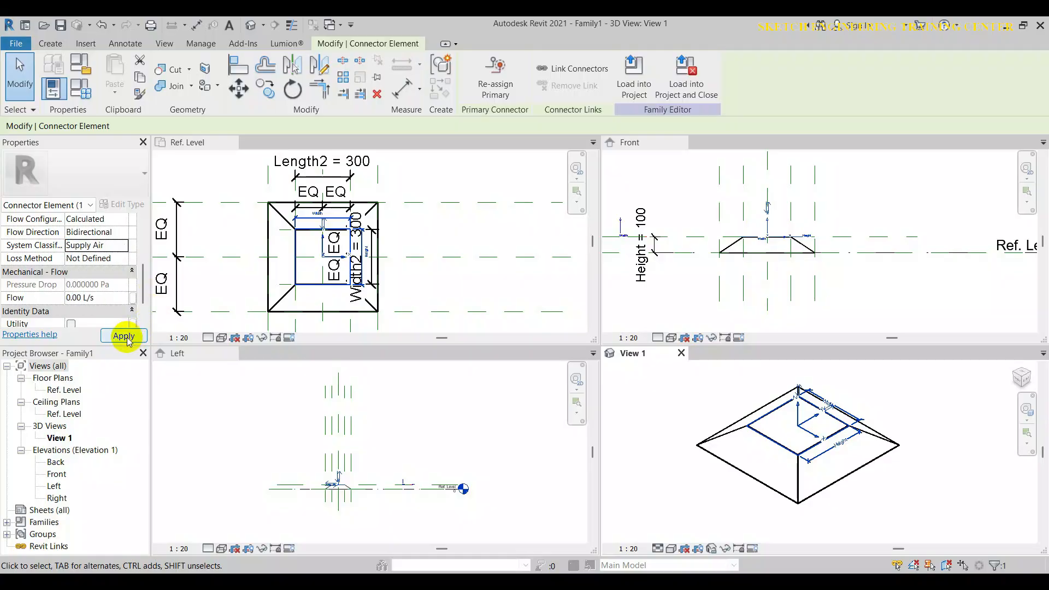
pyautogui.click(125, 336)
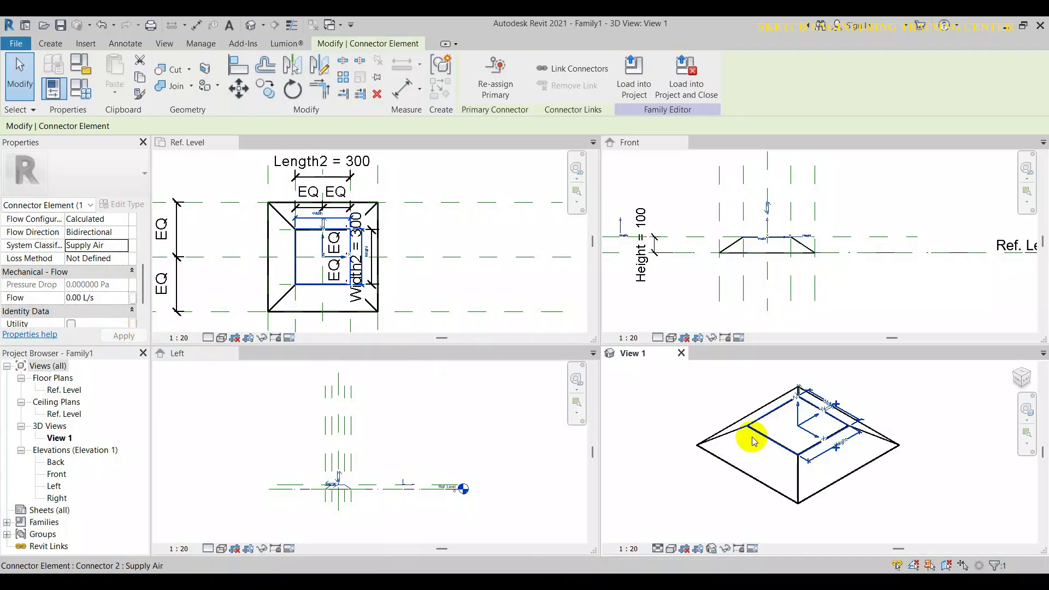
pyautogui.click(678, 412)
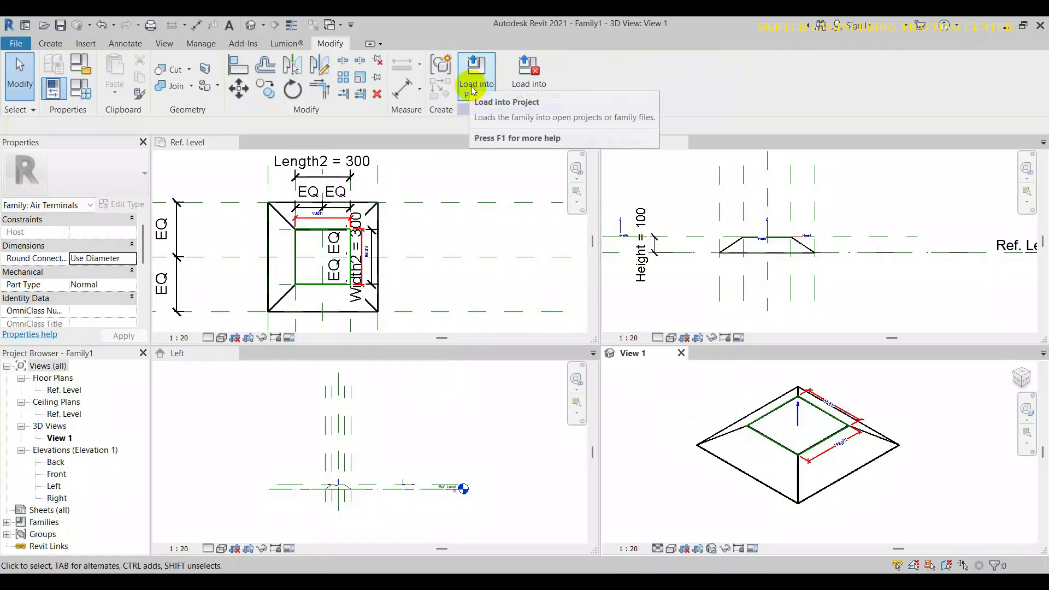
# Create a new project from the Imperial-Systems Template.
pyautogui.click(19, 45)
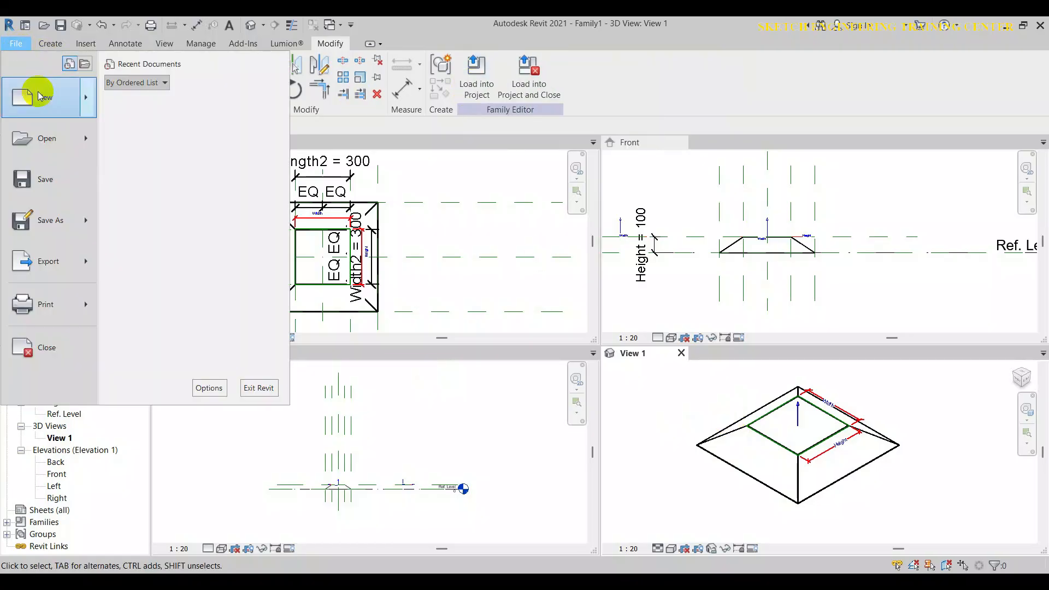
pyautogui.moveTo(86, 96)
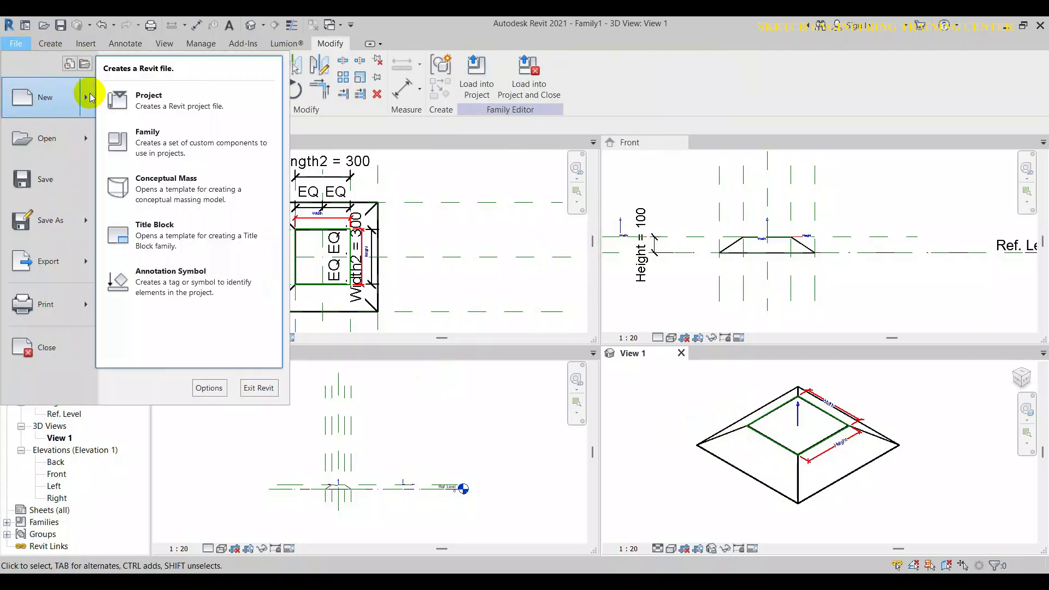
pyautogui.click(194, 105)
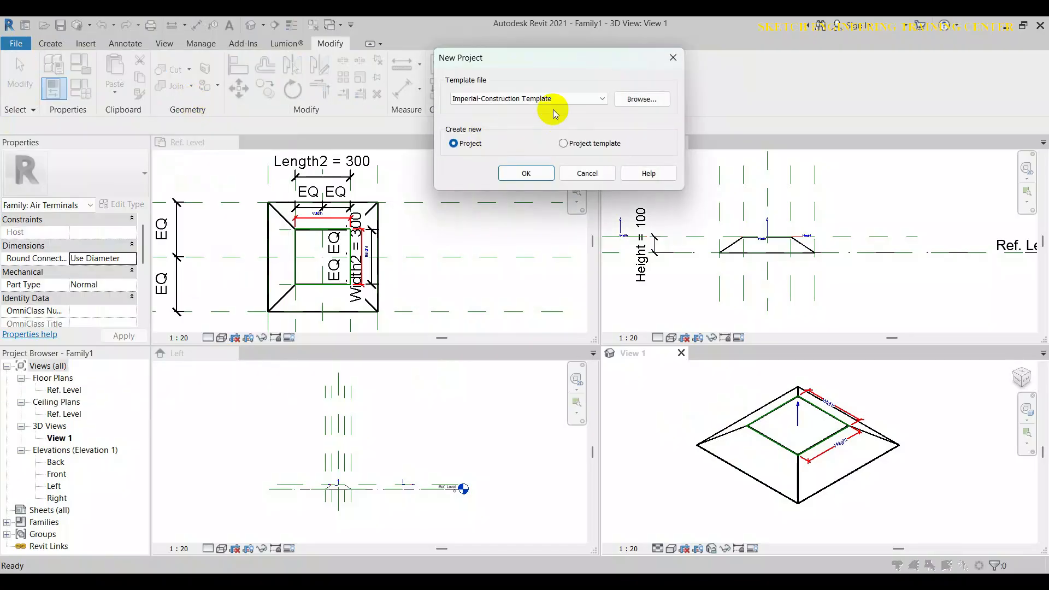
pyautogui.click(556, 102)
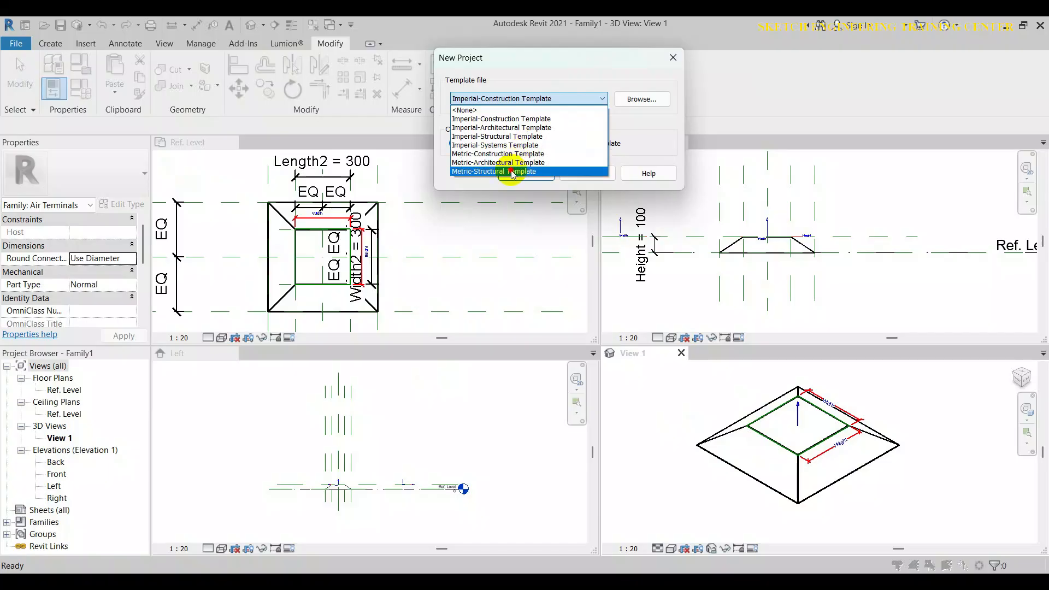
pyautogui.click(441, 200)
pyautogui.click(498, 100)
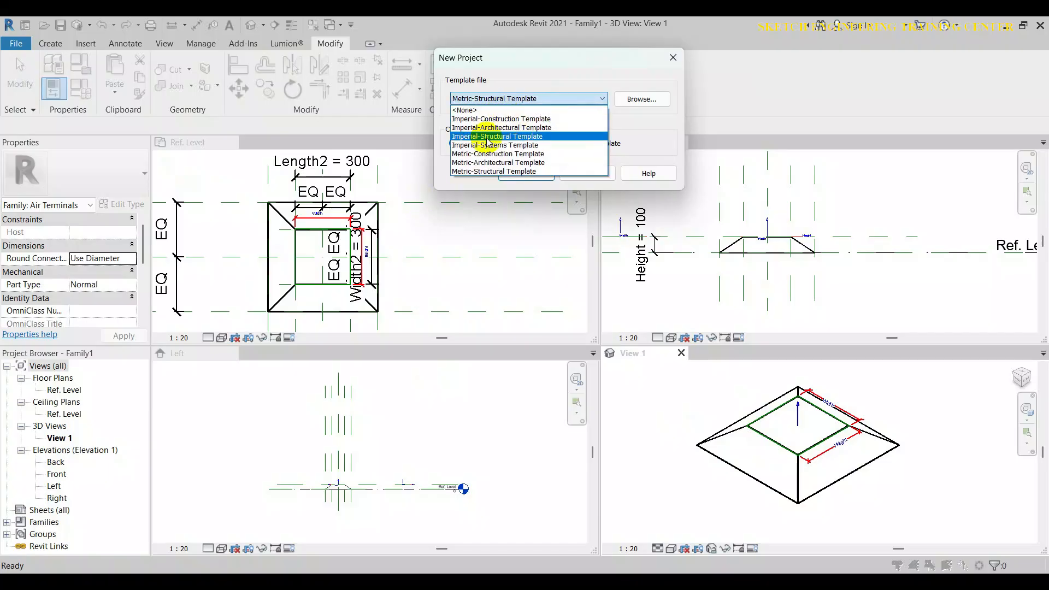
pyautogui.click(490, 145)
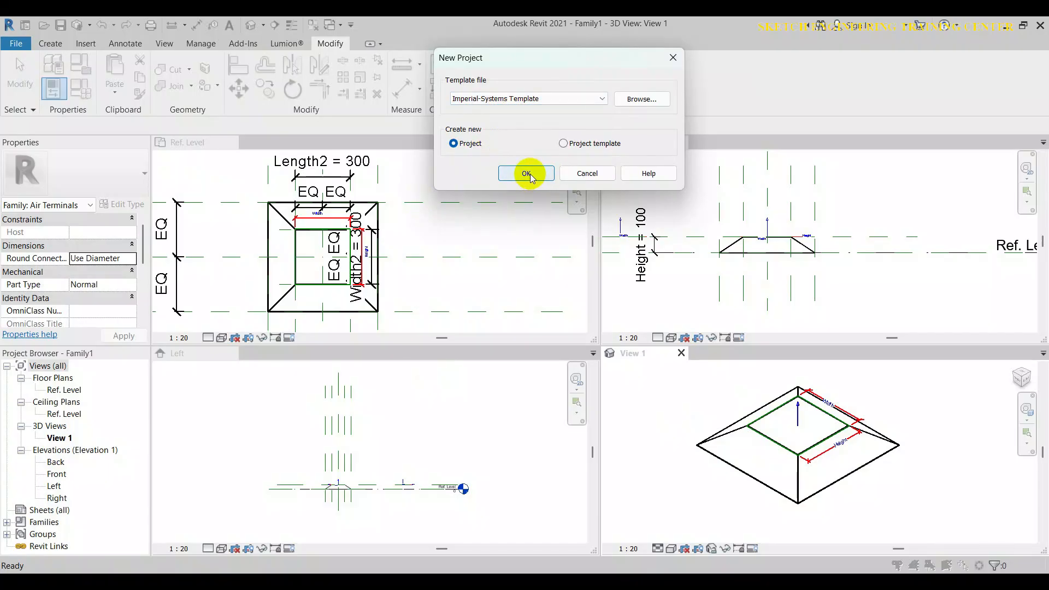
pyautogui.click(529, 173)
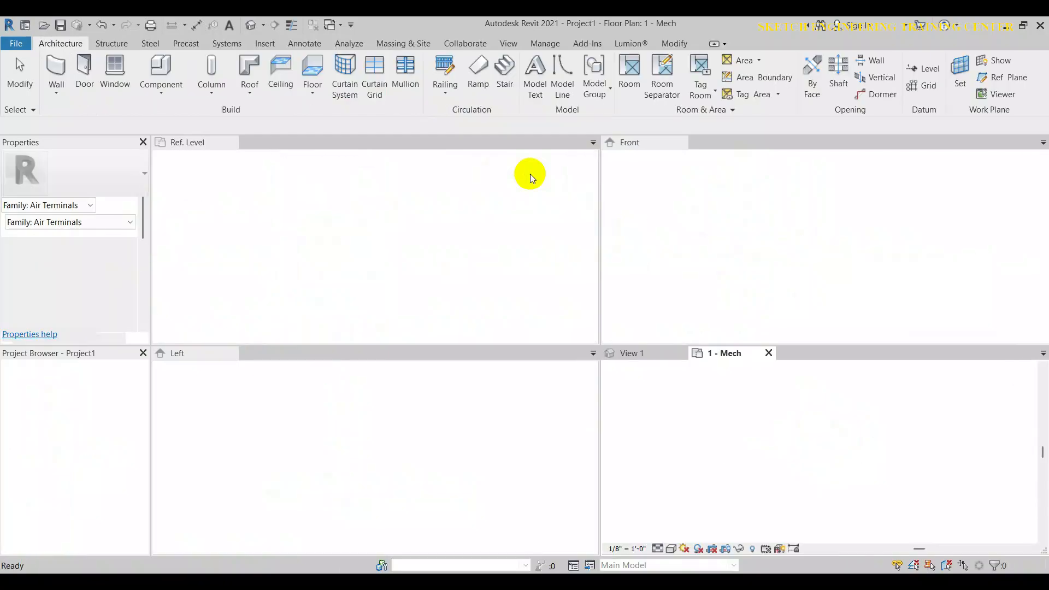
pyautogui.moveTo(782, 417); pyautogui.dragTo(813, 435, button='middle')
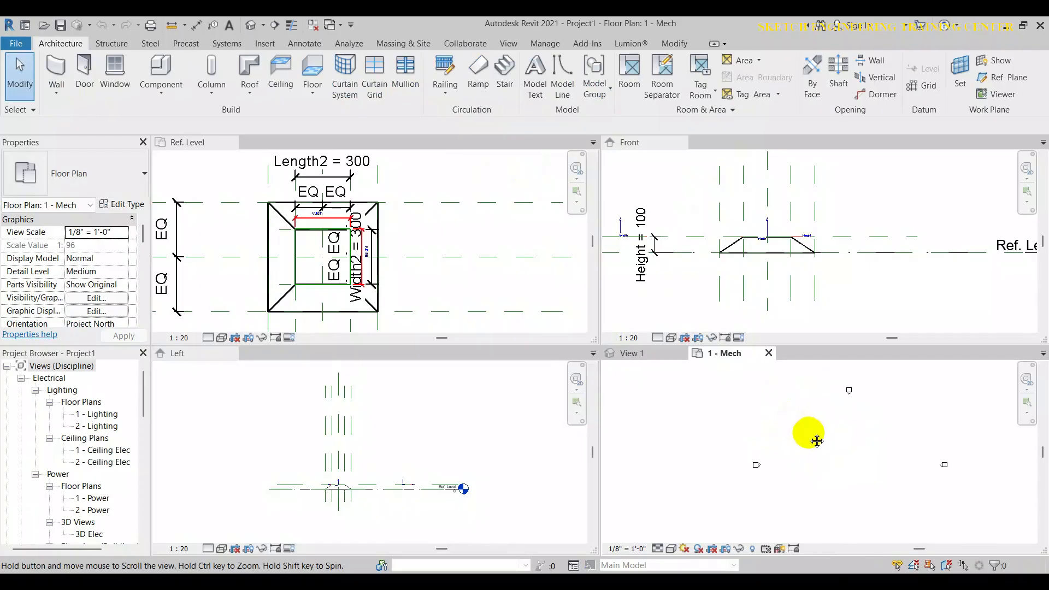
# Load the air terminal family into the new project and place one instance in the 1 - Mech floor plan.
pyautogui.click(466, 230)
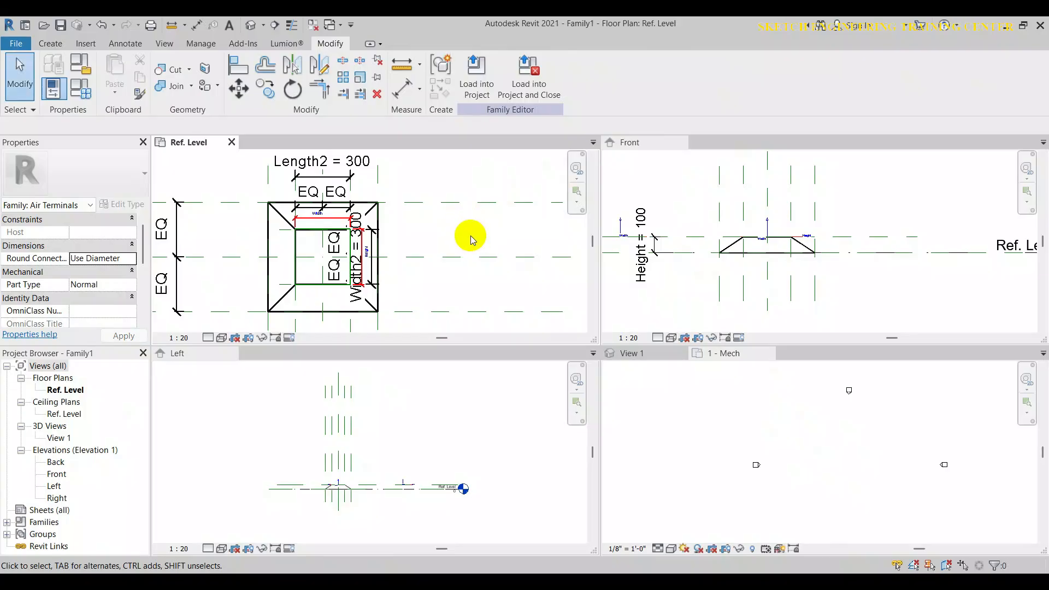
pyautogui.click(477, 86)
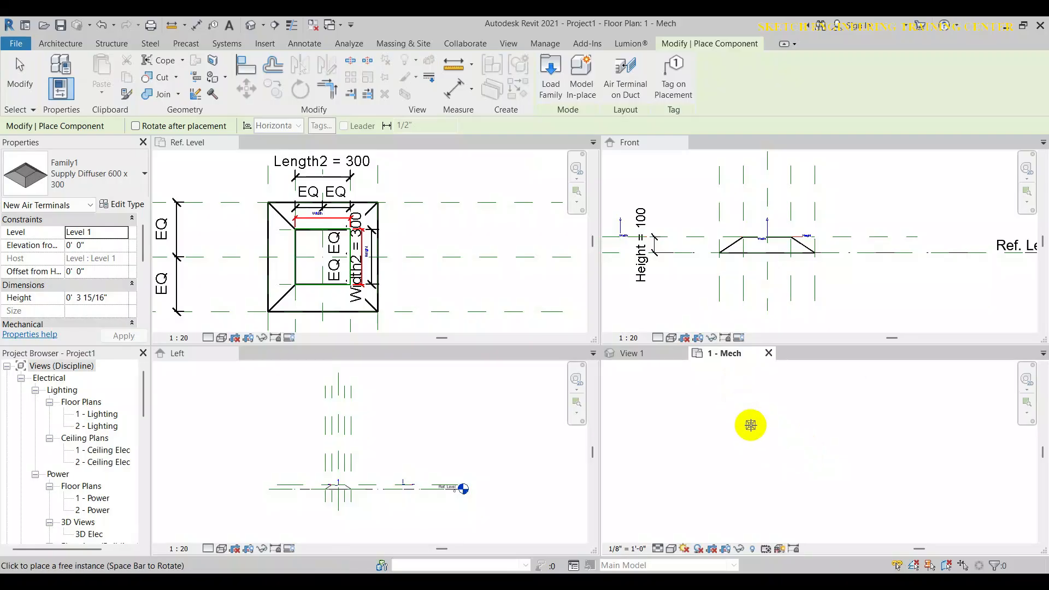
pyautogui.scroll(5, 750, 426)
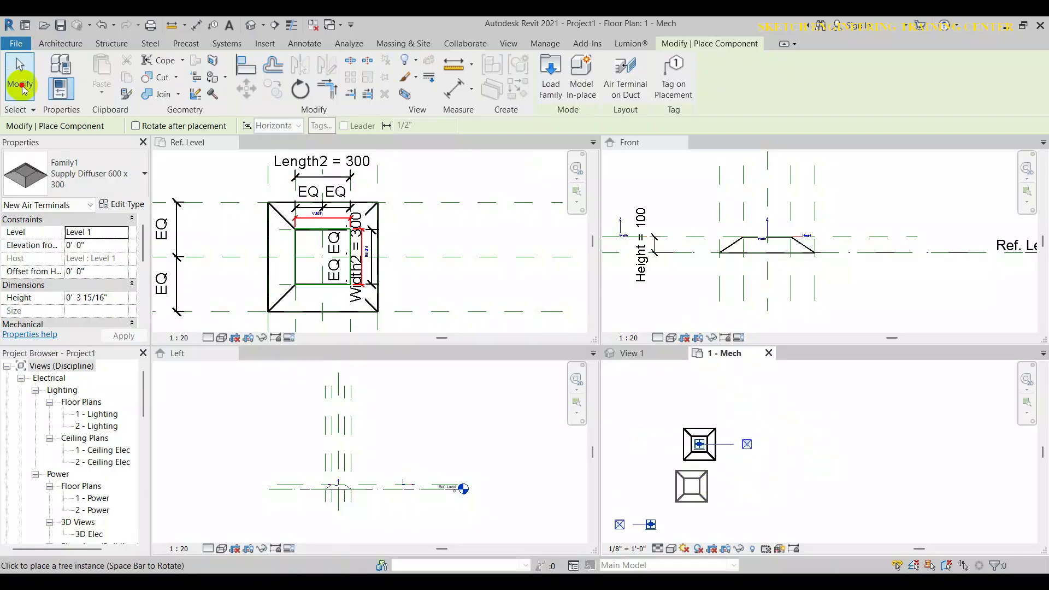
pyautogui.click(20, 74)
# Select the placed air terminal and choose Supply Diffuser 600 x 300 as its type.
pyautogui.click(699, 442)
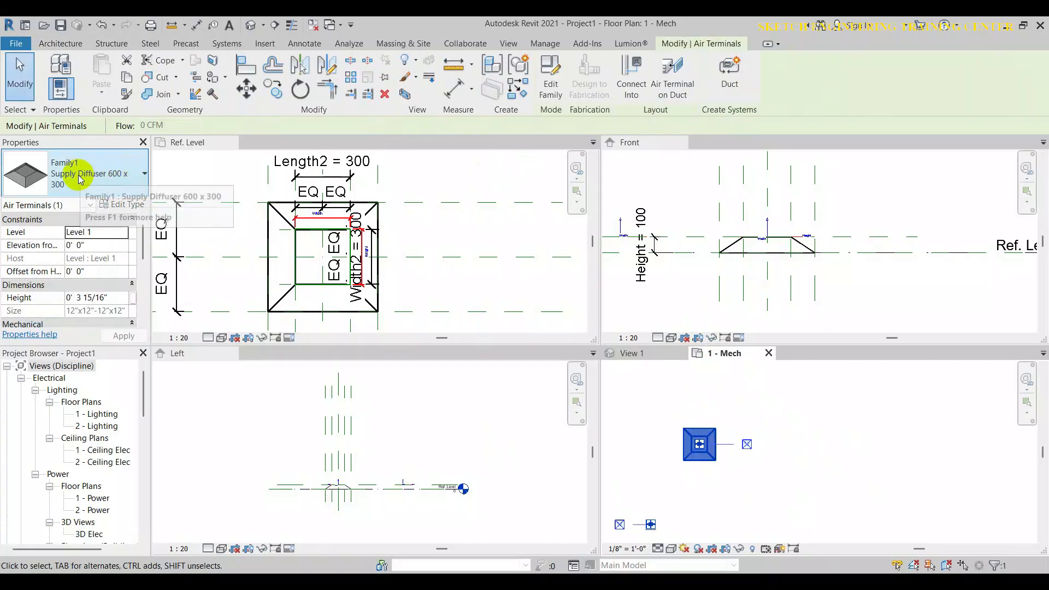
pyautogui.click(110, 181)
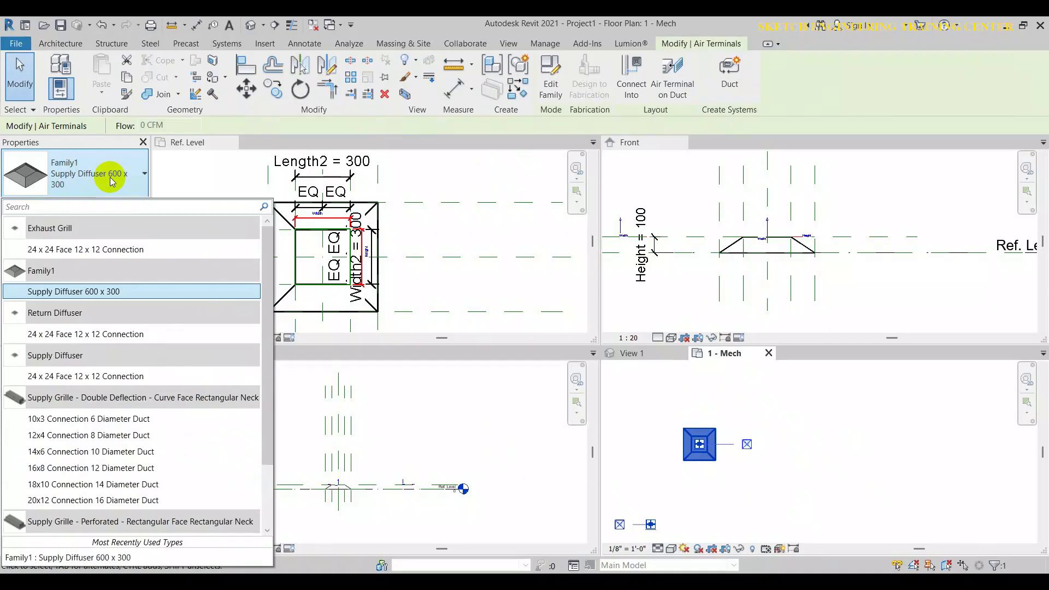
pyautogui.click(76, 293)
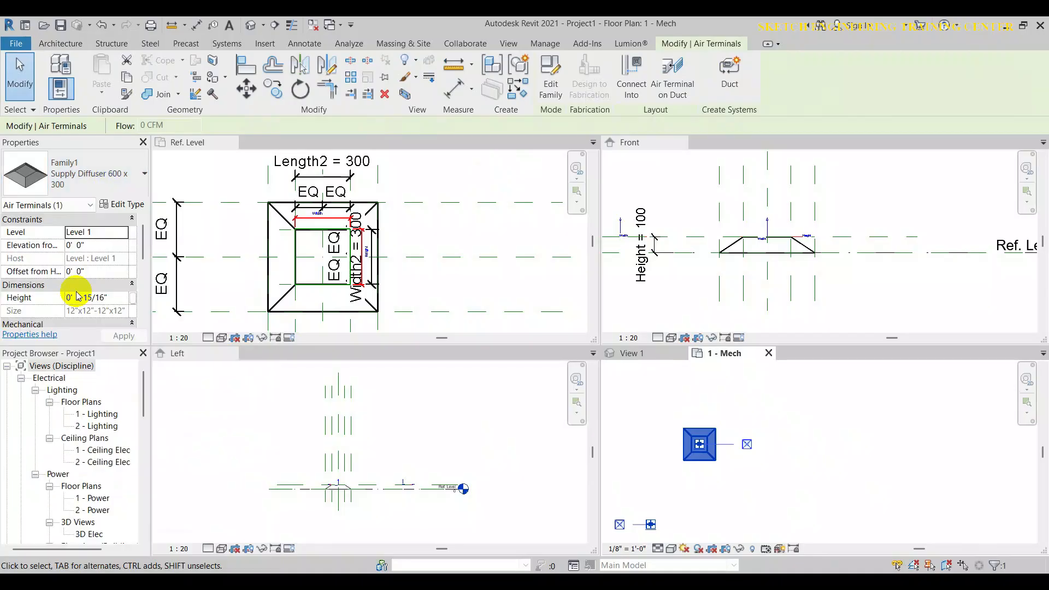
# Draw a straight rectangular duct rightward from the diffuser's connector in the plan, with a Middle Elevation of 9' 0".
pyautogui.click(747, 445)
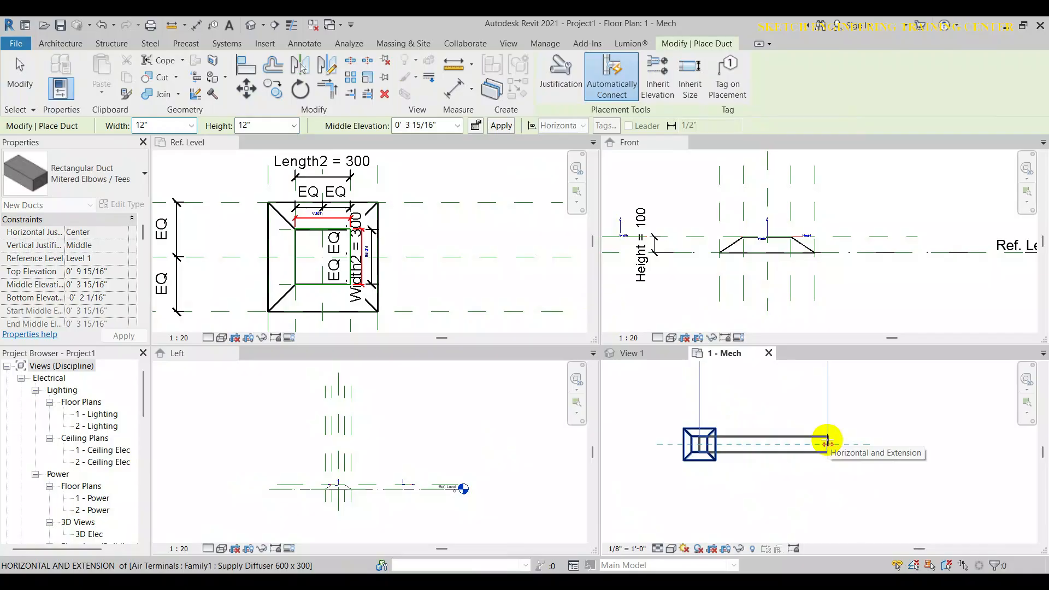
pyautogui.click(458, 125)
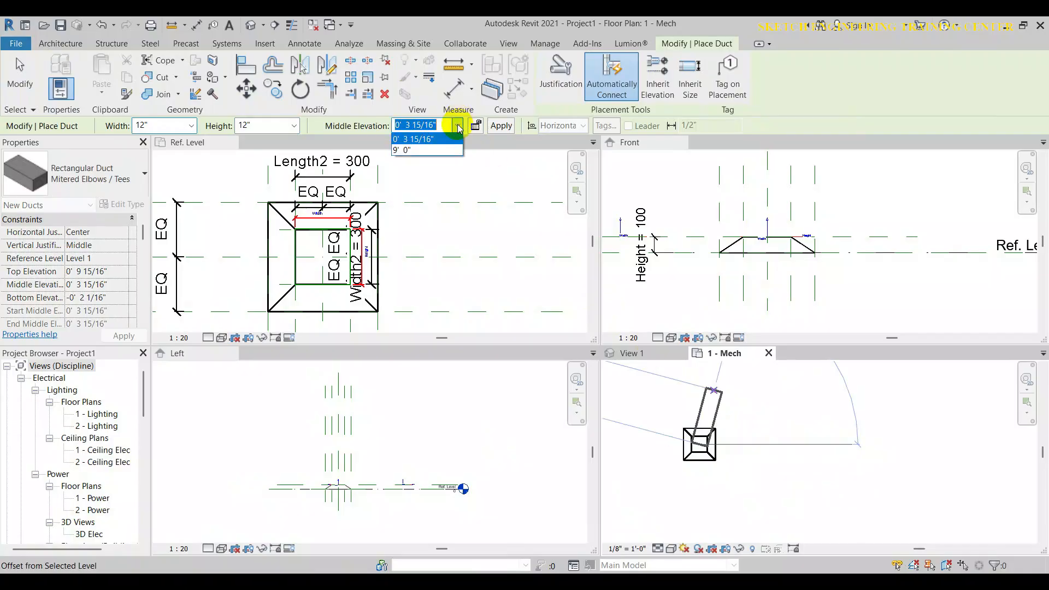
pyautogui.click(403, 151)
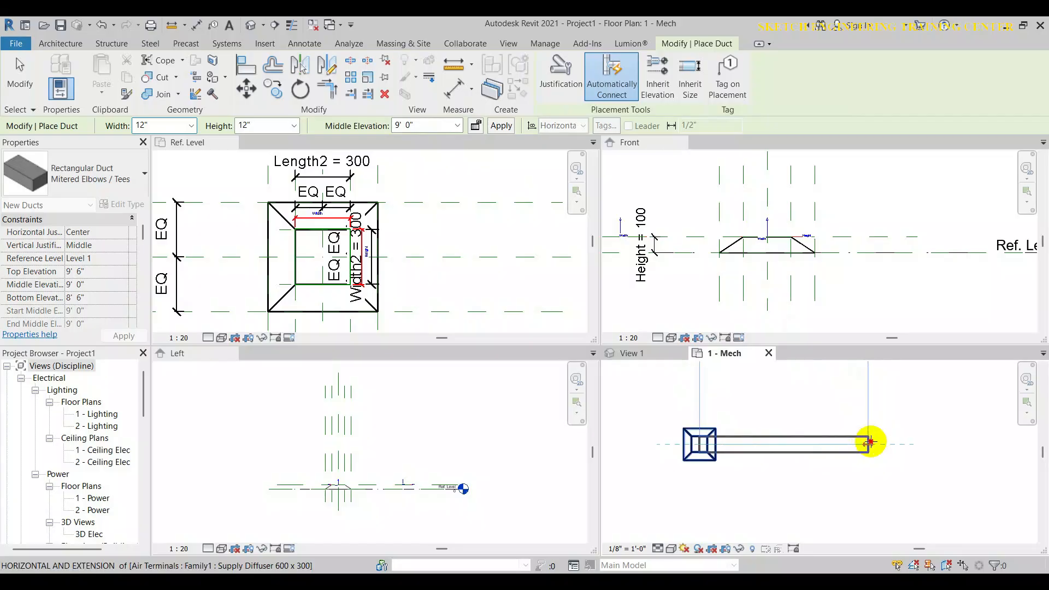
pyautogui.click(869, 443)
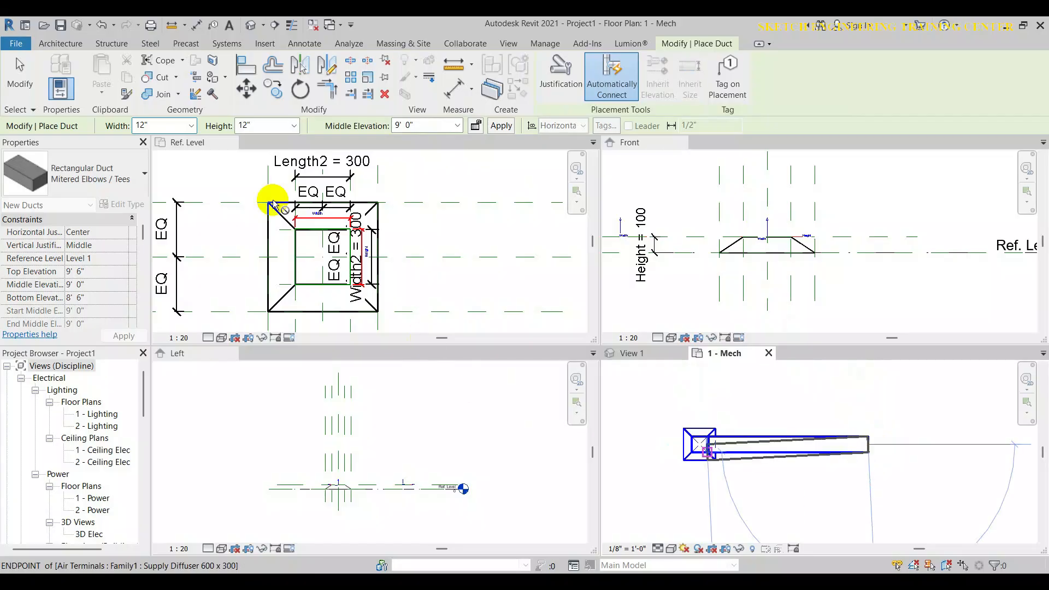
pyautogui.click(20, 77)
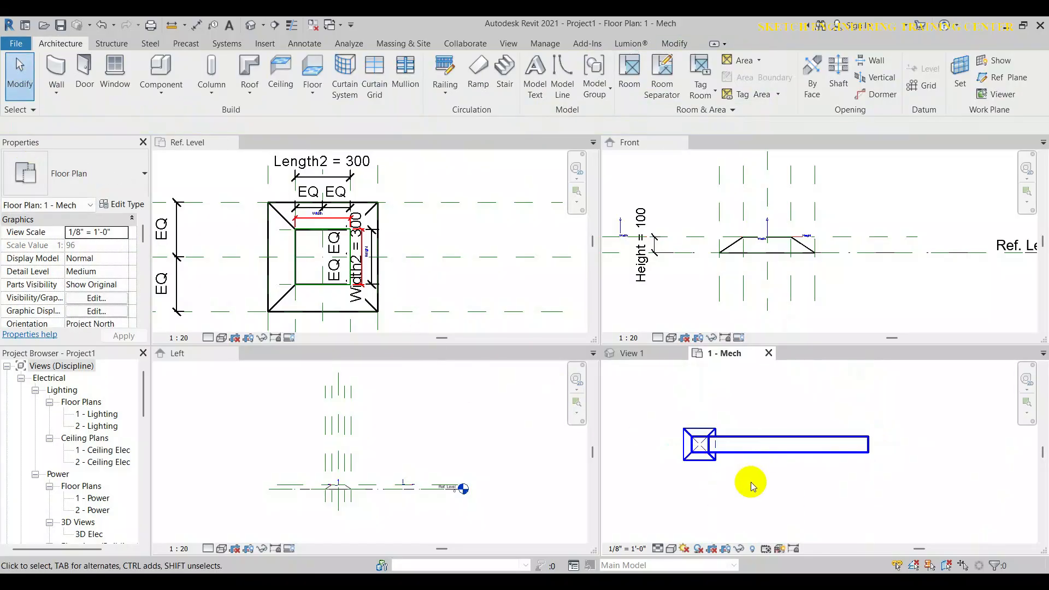